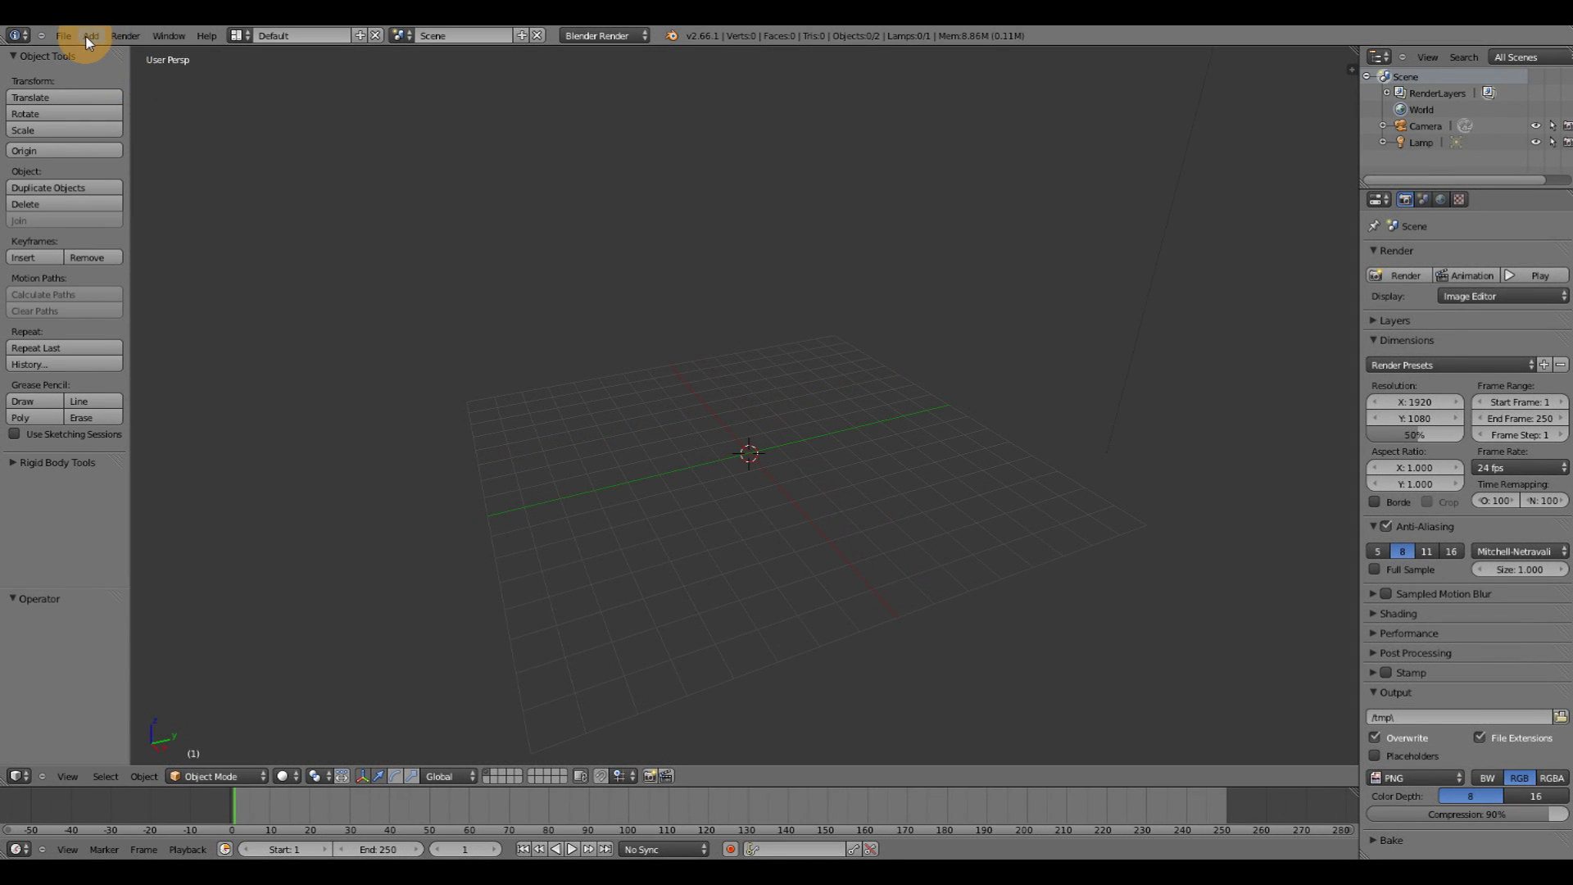
Add a plane mesh to the empty scene and raise it about 6.06 units along the Z axis
left_click(91, 36)
mouse_move(98, 52)
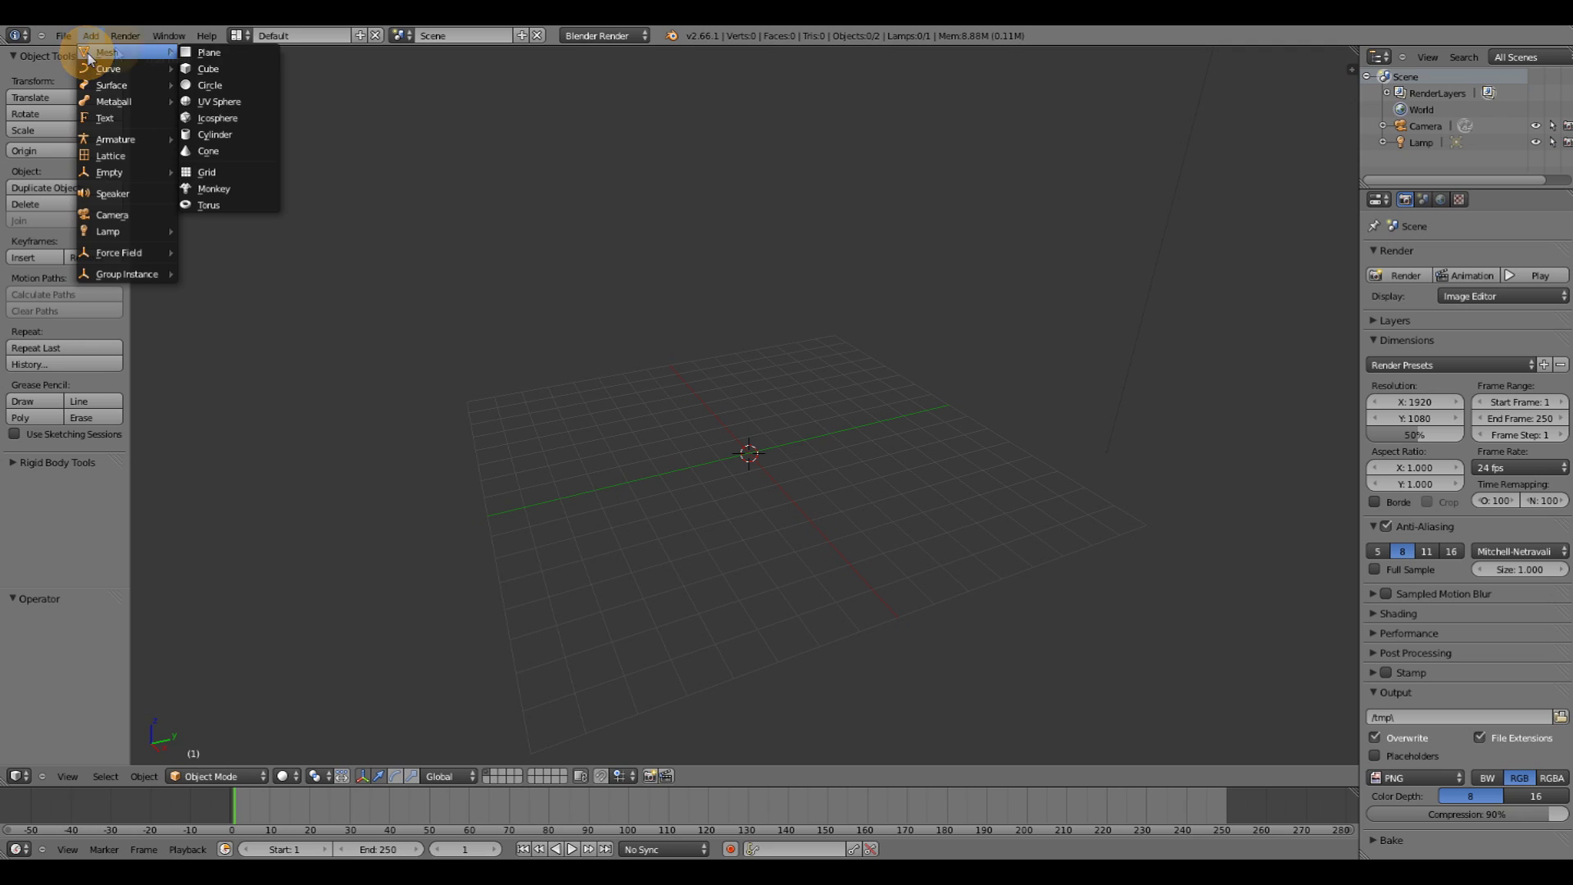
left_click(197, 54)
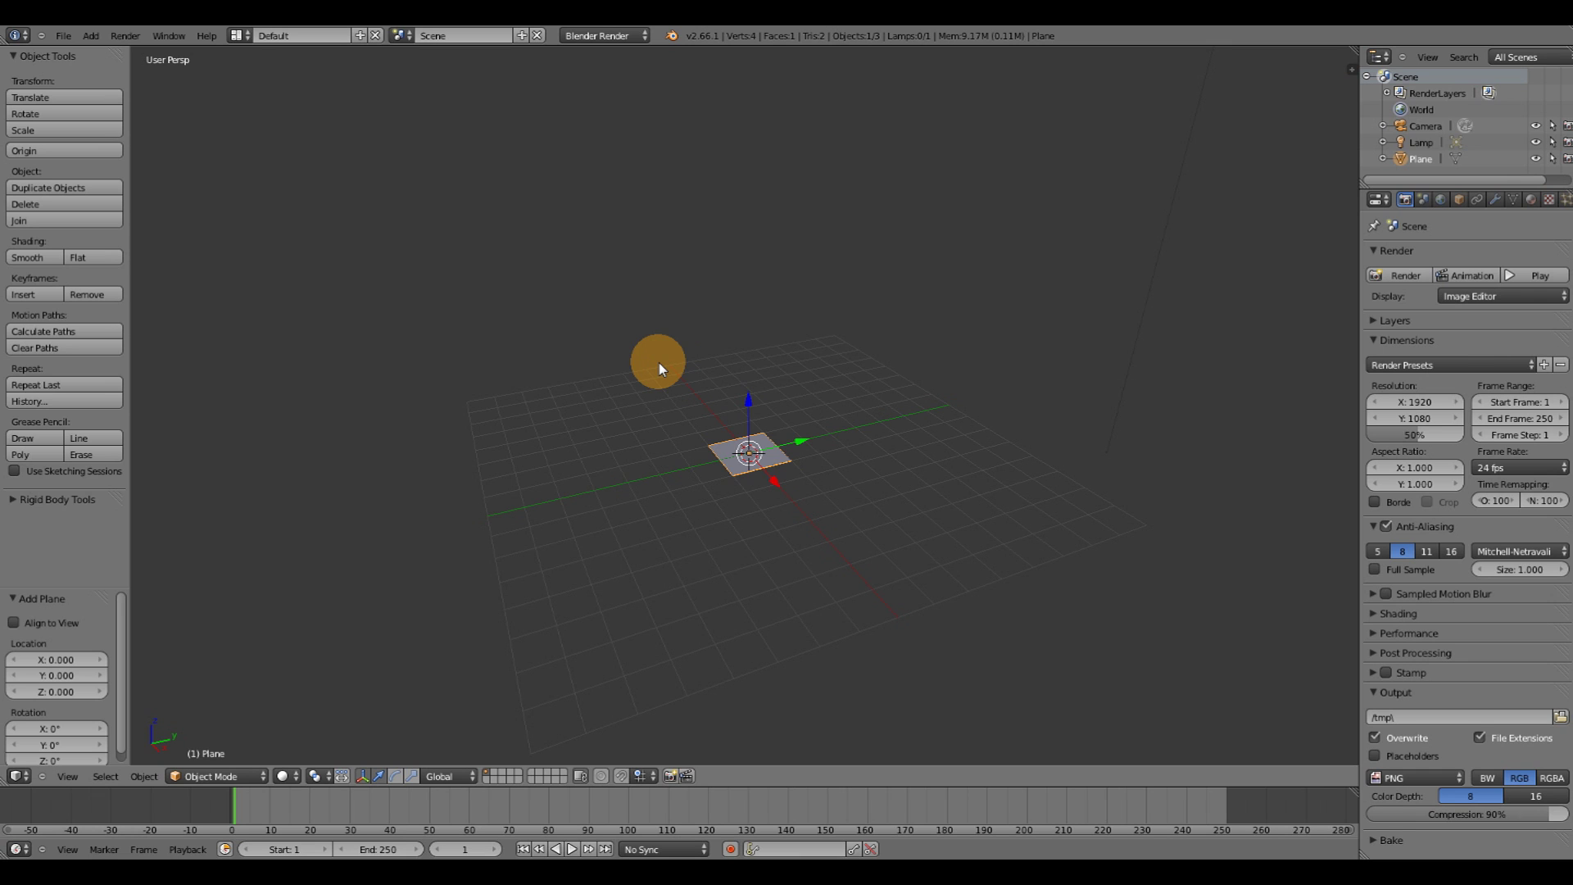
left_click_drag(749, 401, 743, 201)
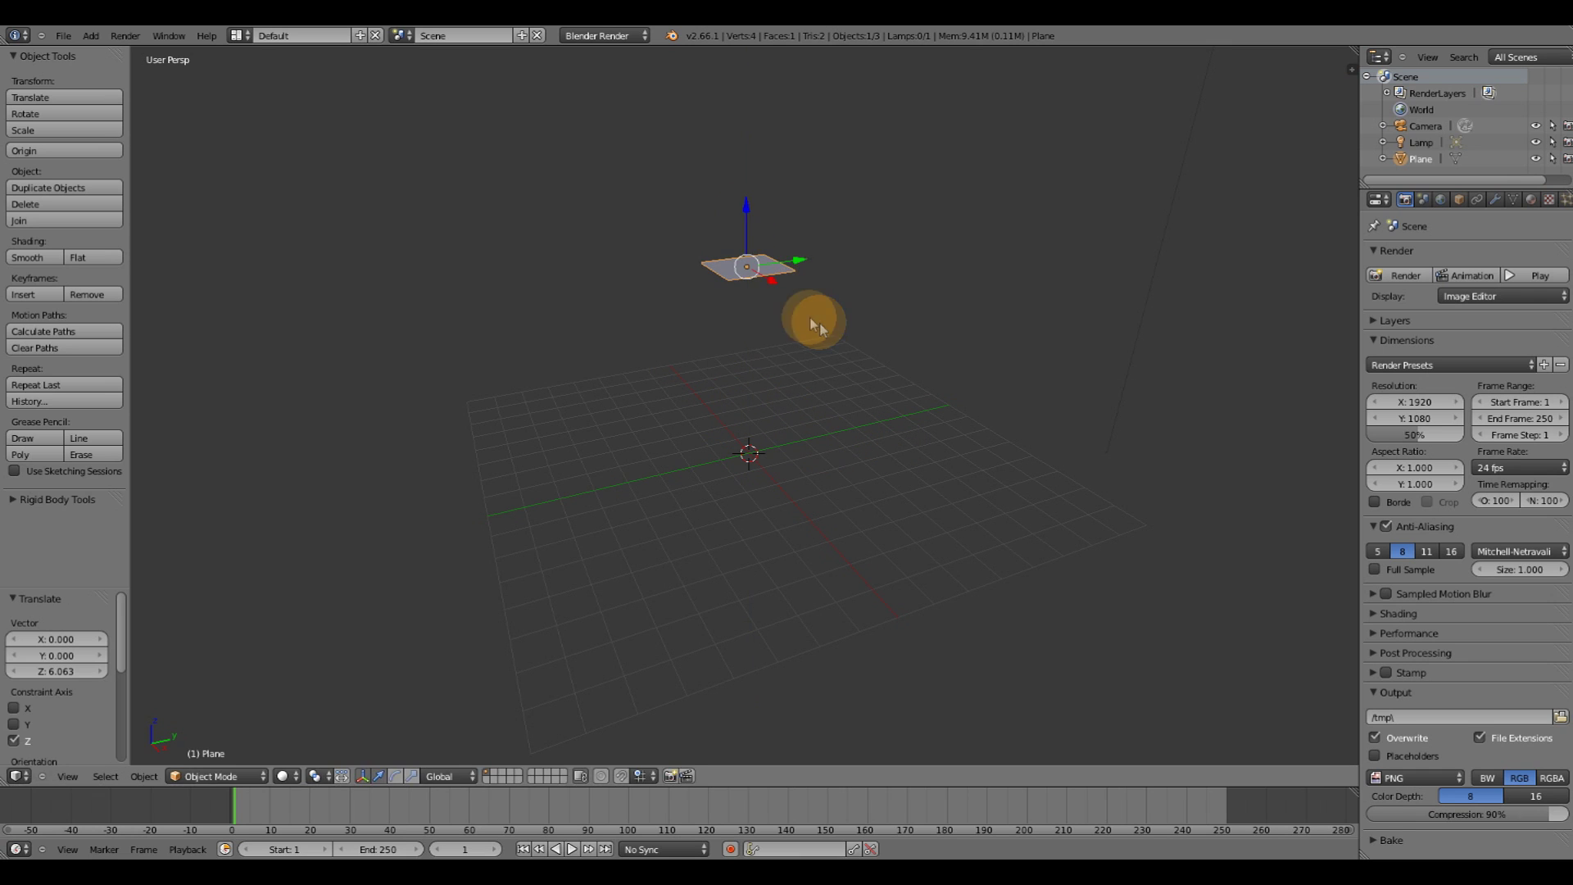
Scale the raised plane up uniformly by a factor of about 2.73
key("s")
left_click(979, 326)
middle_click_drag(919, 354, 864, 360)
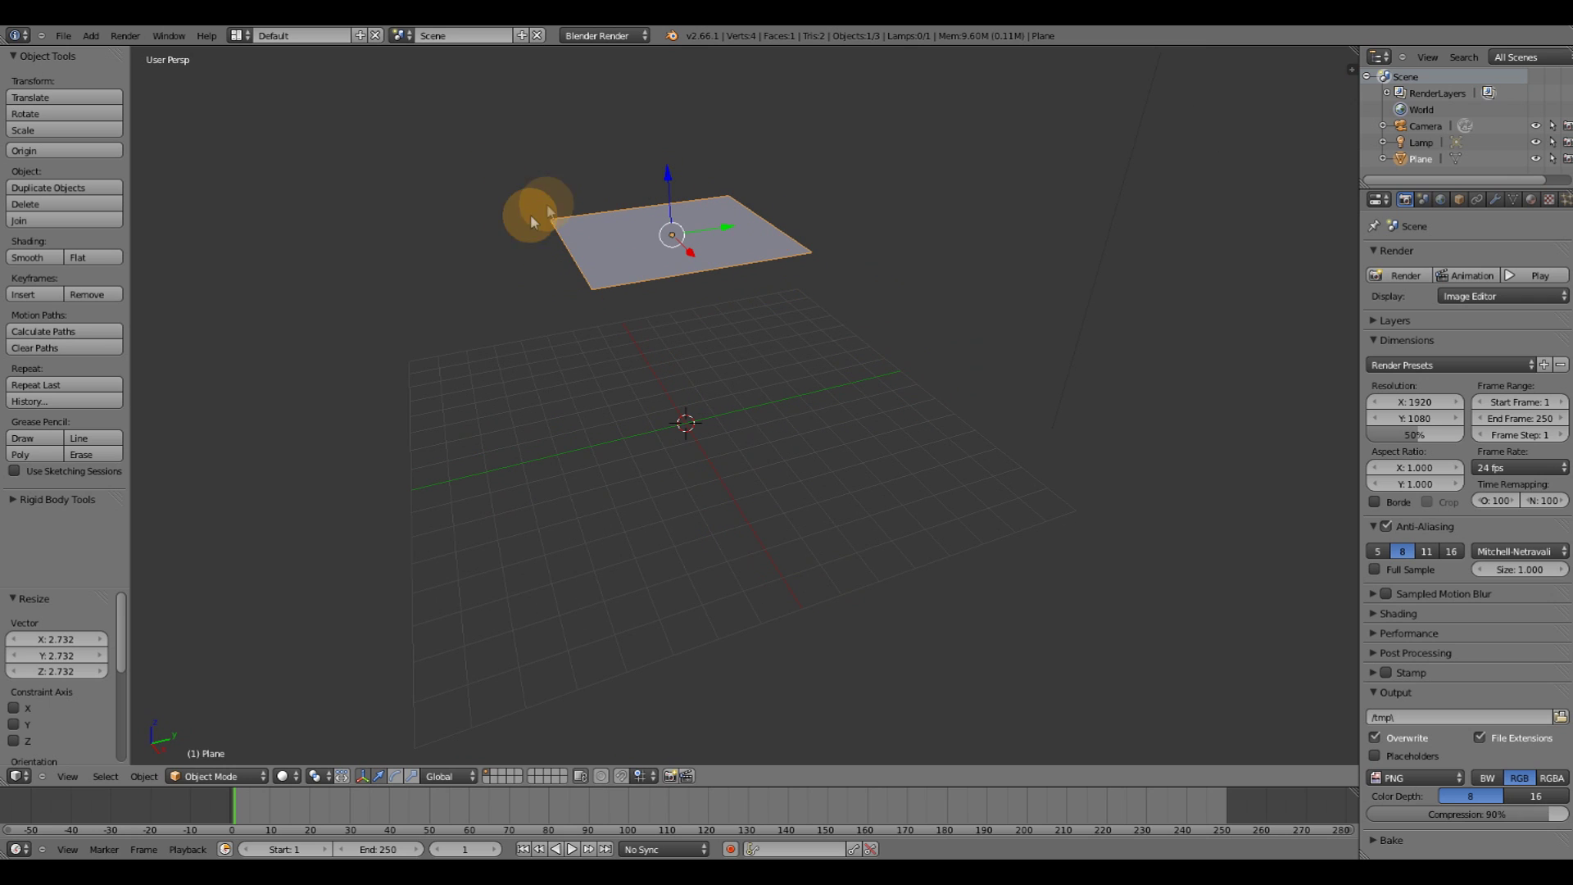
middle_click_drag(858, 286, 864, 347, "shift")
middle_click_drag(770, 369, 793, 375)
scroll(793, 376, "up", 2)
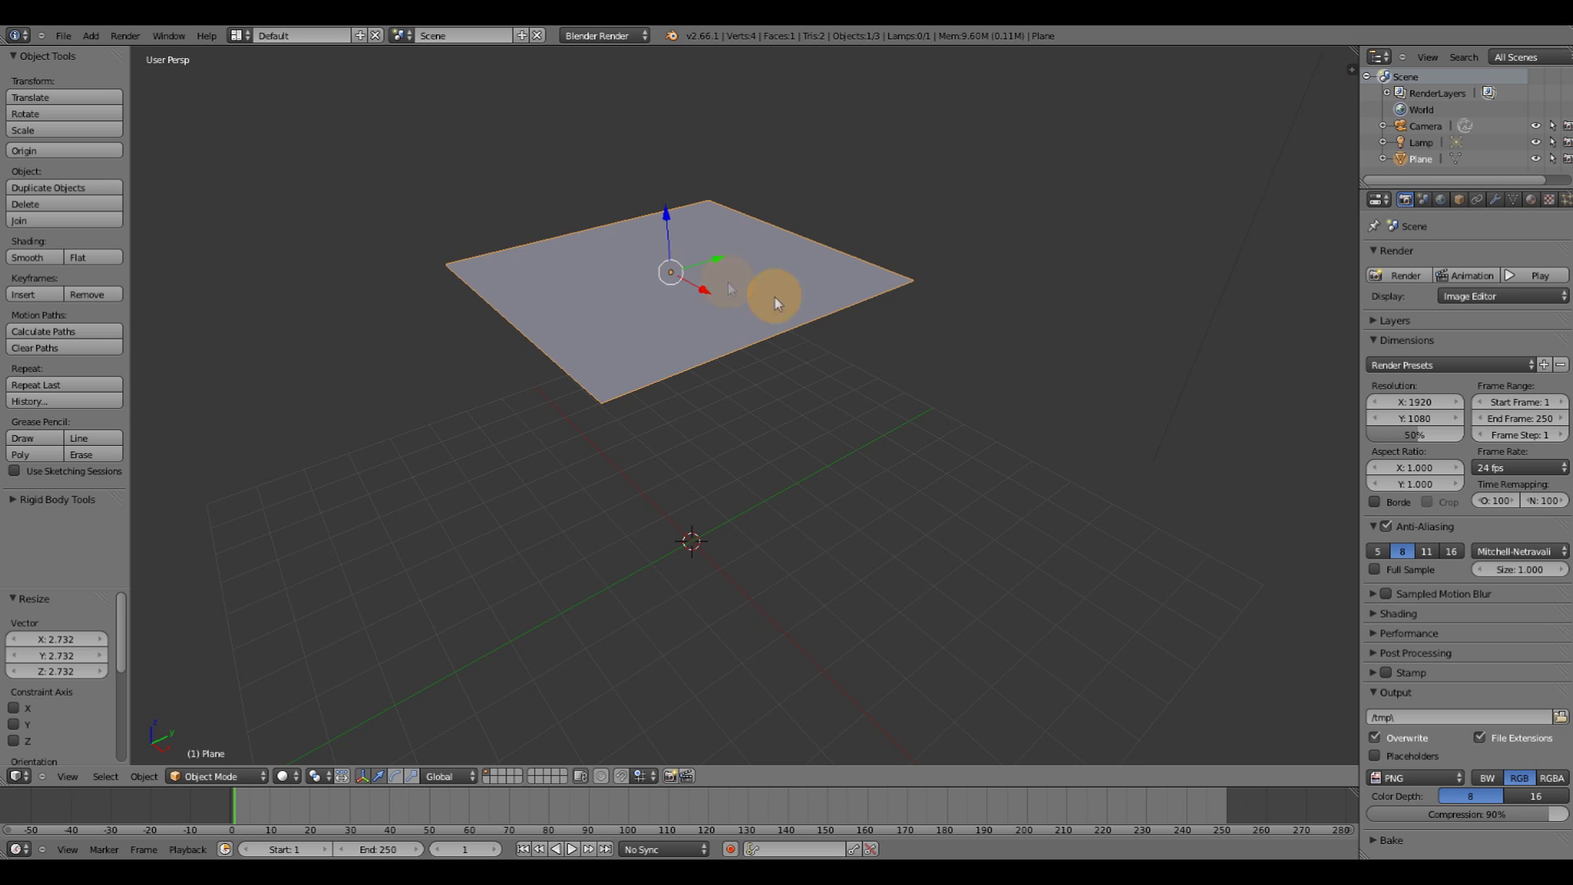
Widen the properties editor and add a new particle system to the plane
left_click_drag(1362, 248, 1282, 240)
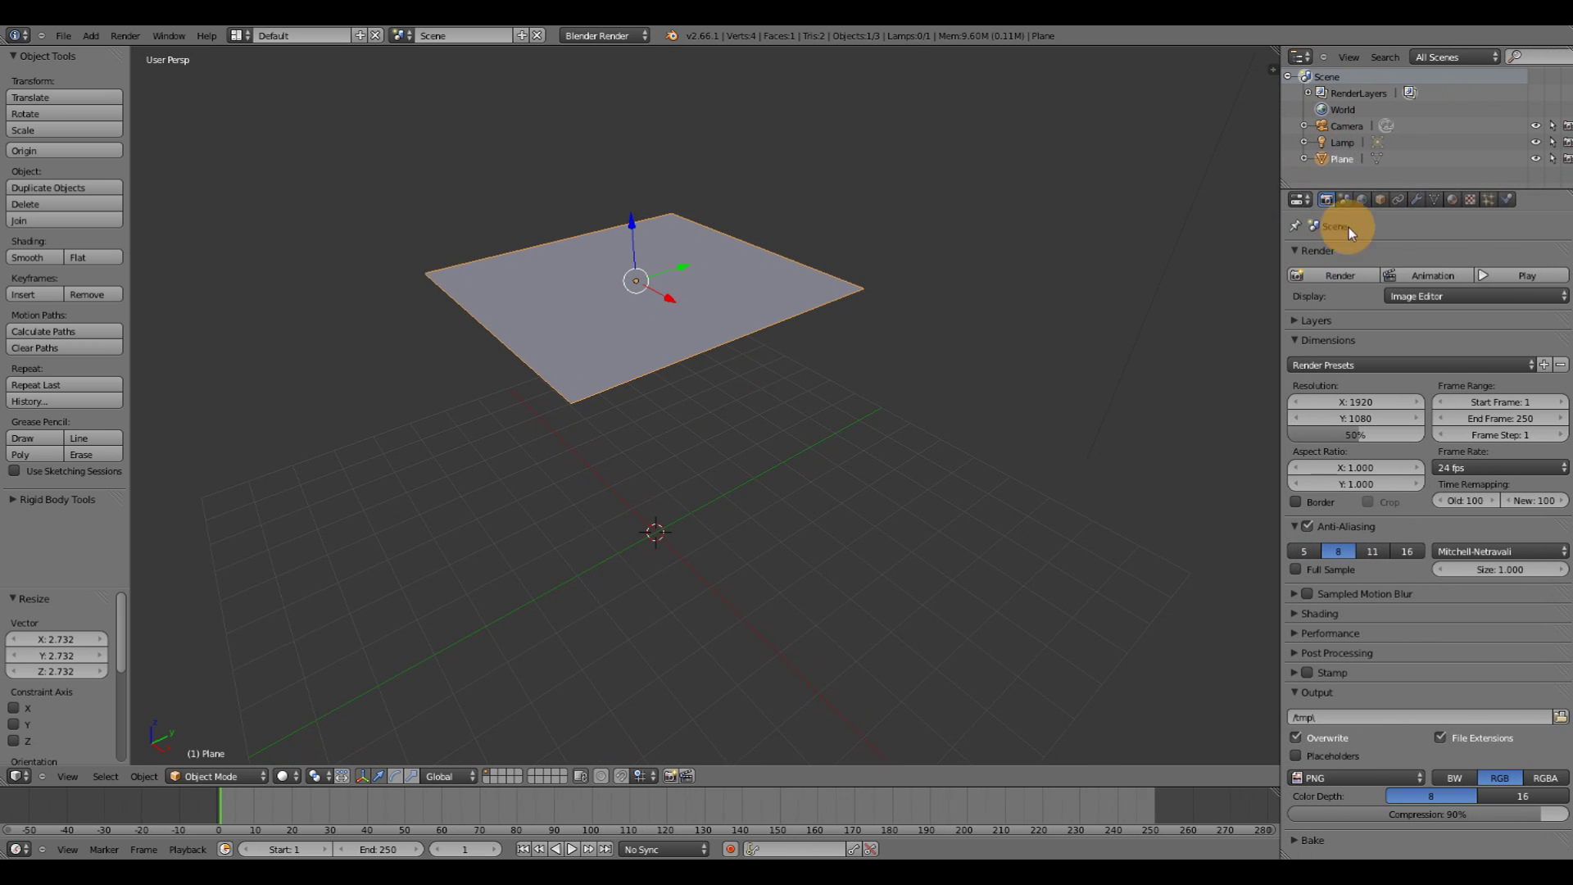
left_click(1490, 200)
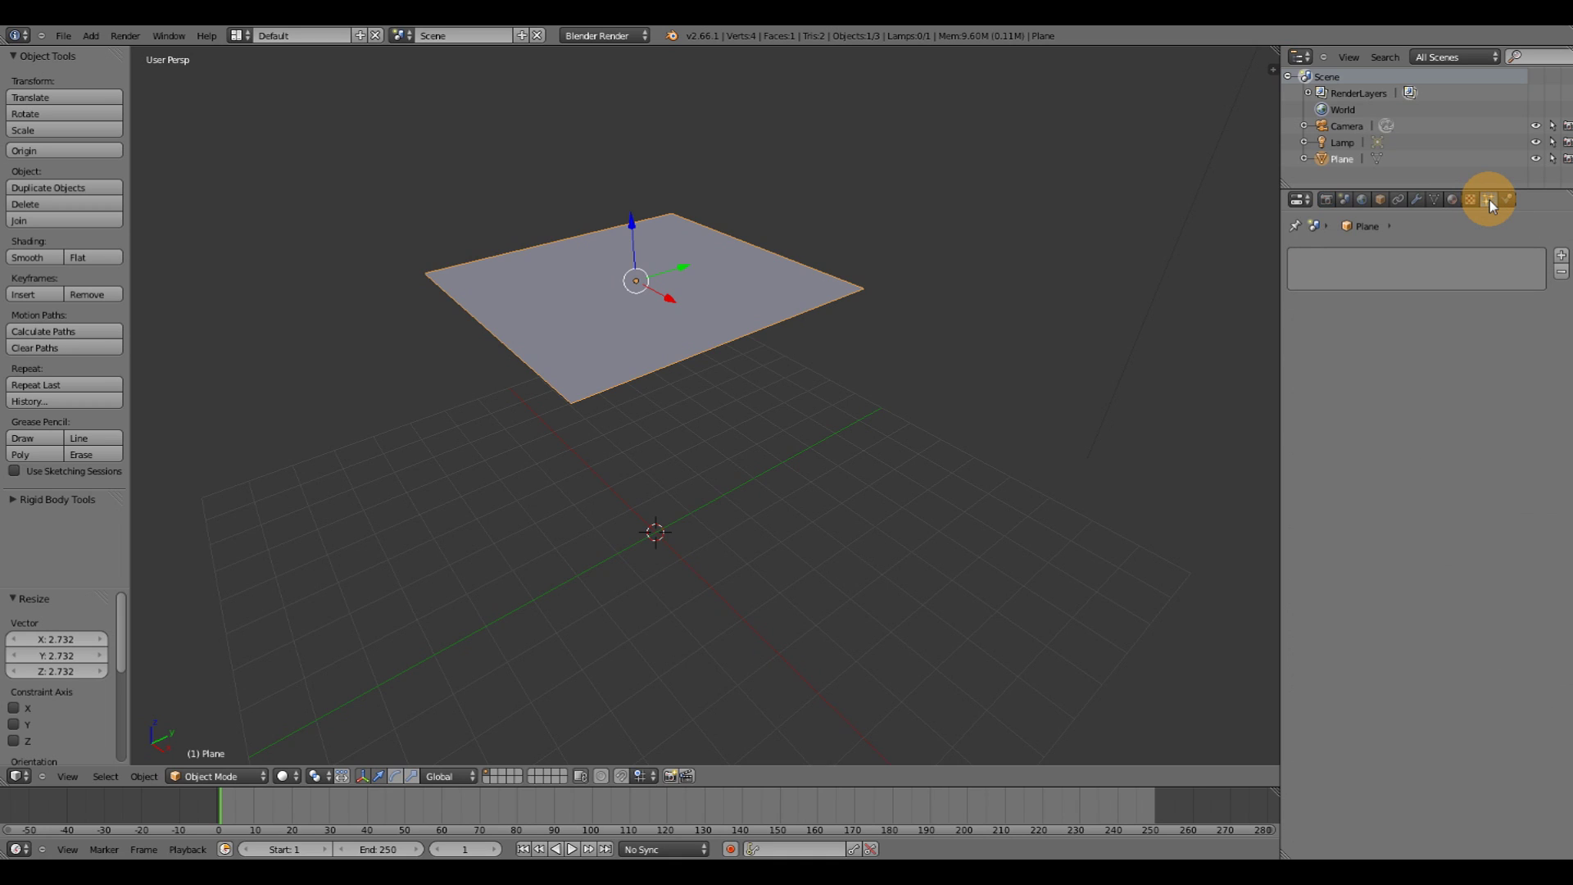
left_click(1559, 259)
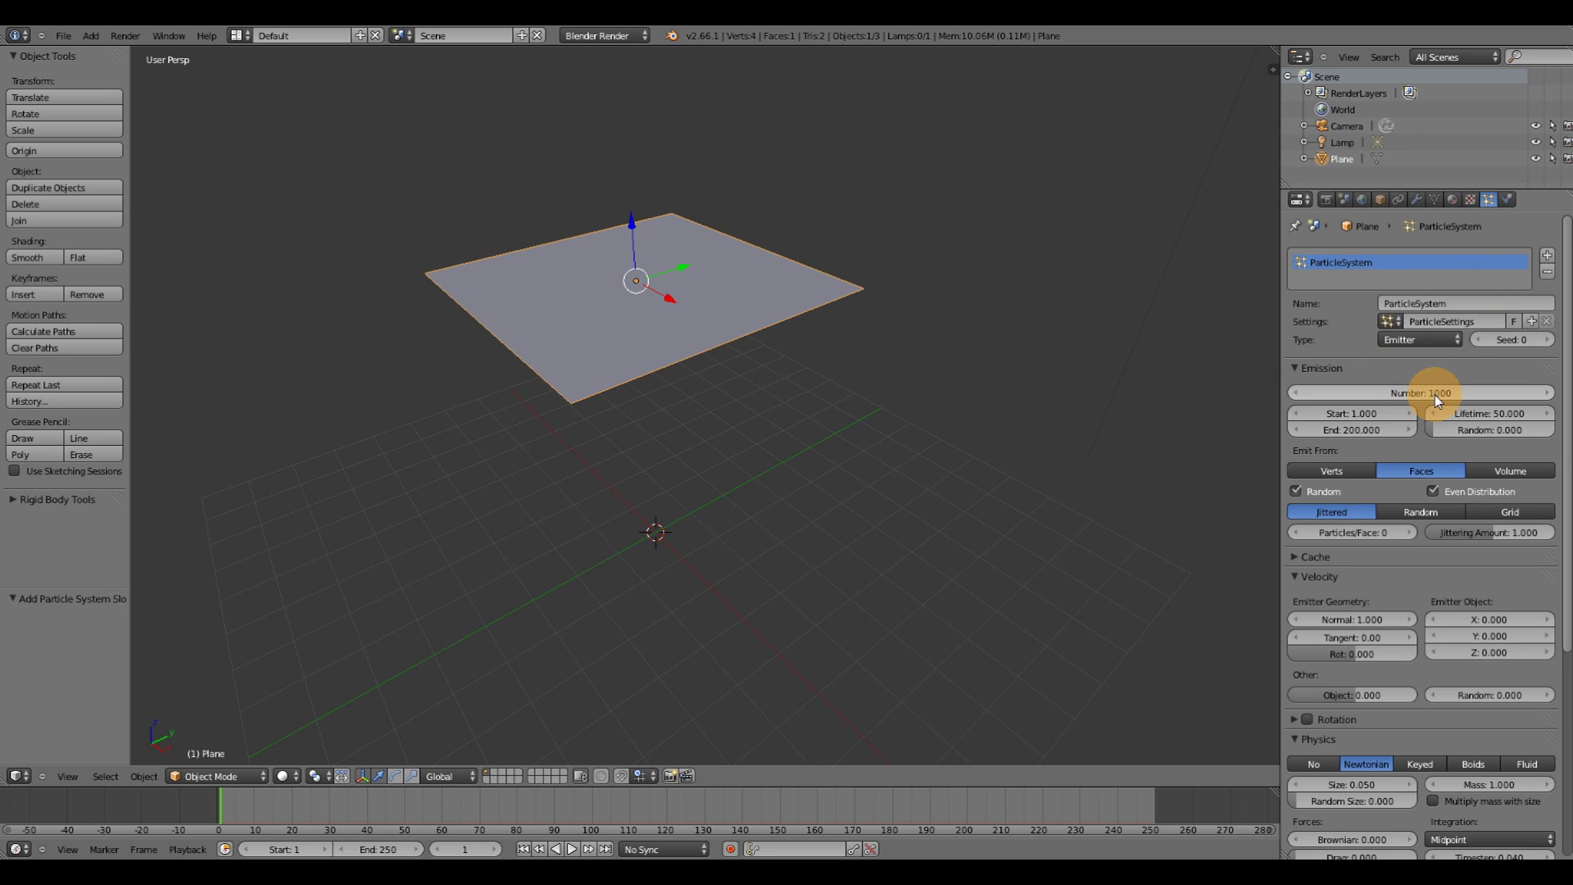
Play the animation to preview the particles falling from the plane, stop it and return to the first frame
middle_click_drag(1163, 400, 913, 354)
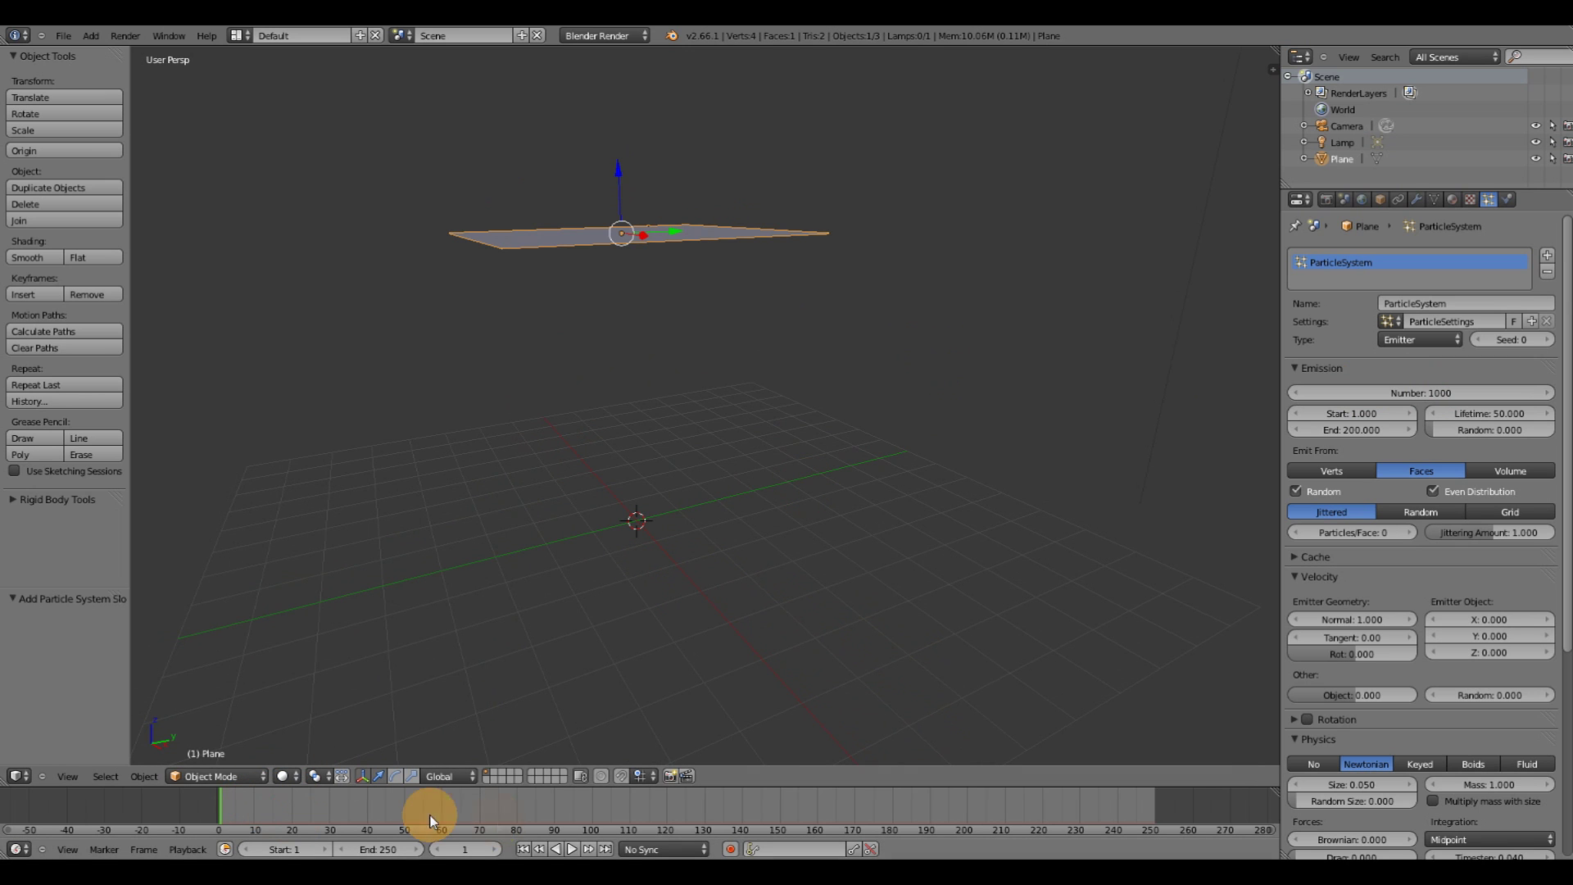
left_click(572, 849)
middle_click_drag(653, 647, 685, 604)
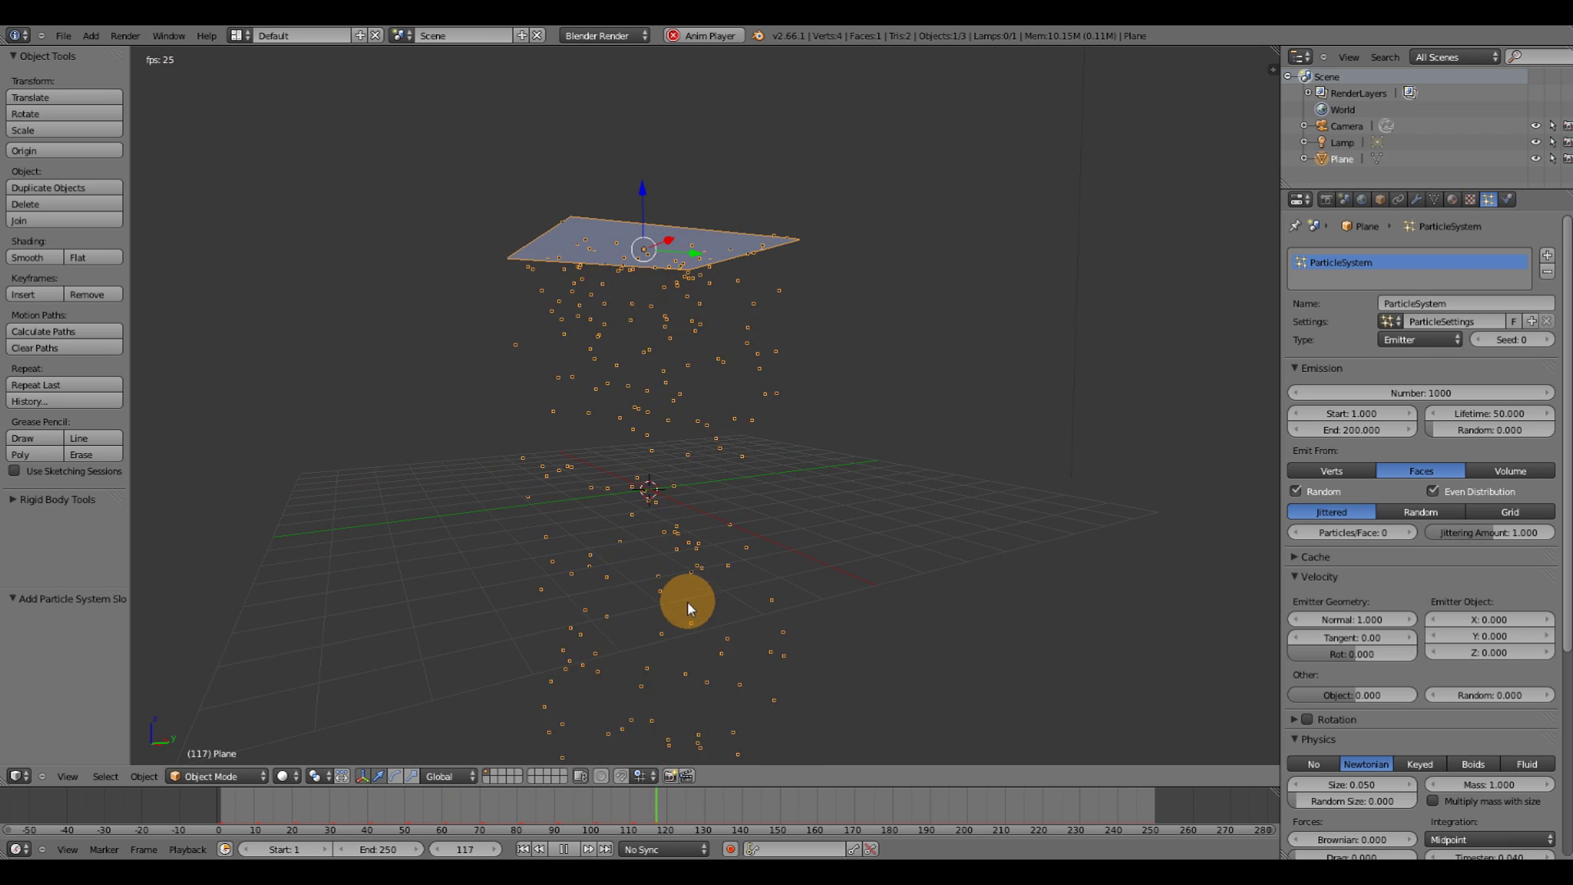
left_click(564, 849)
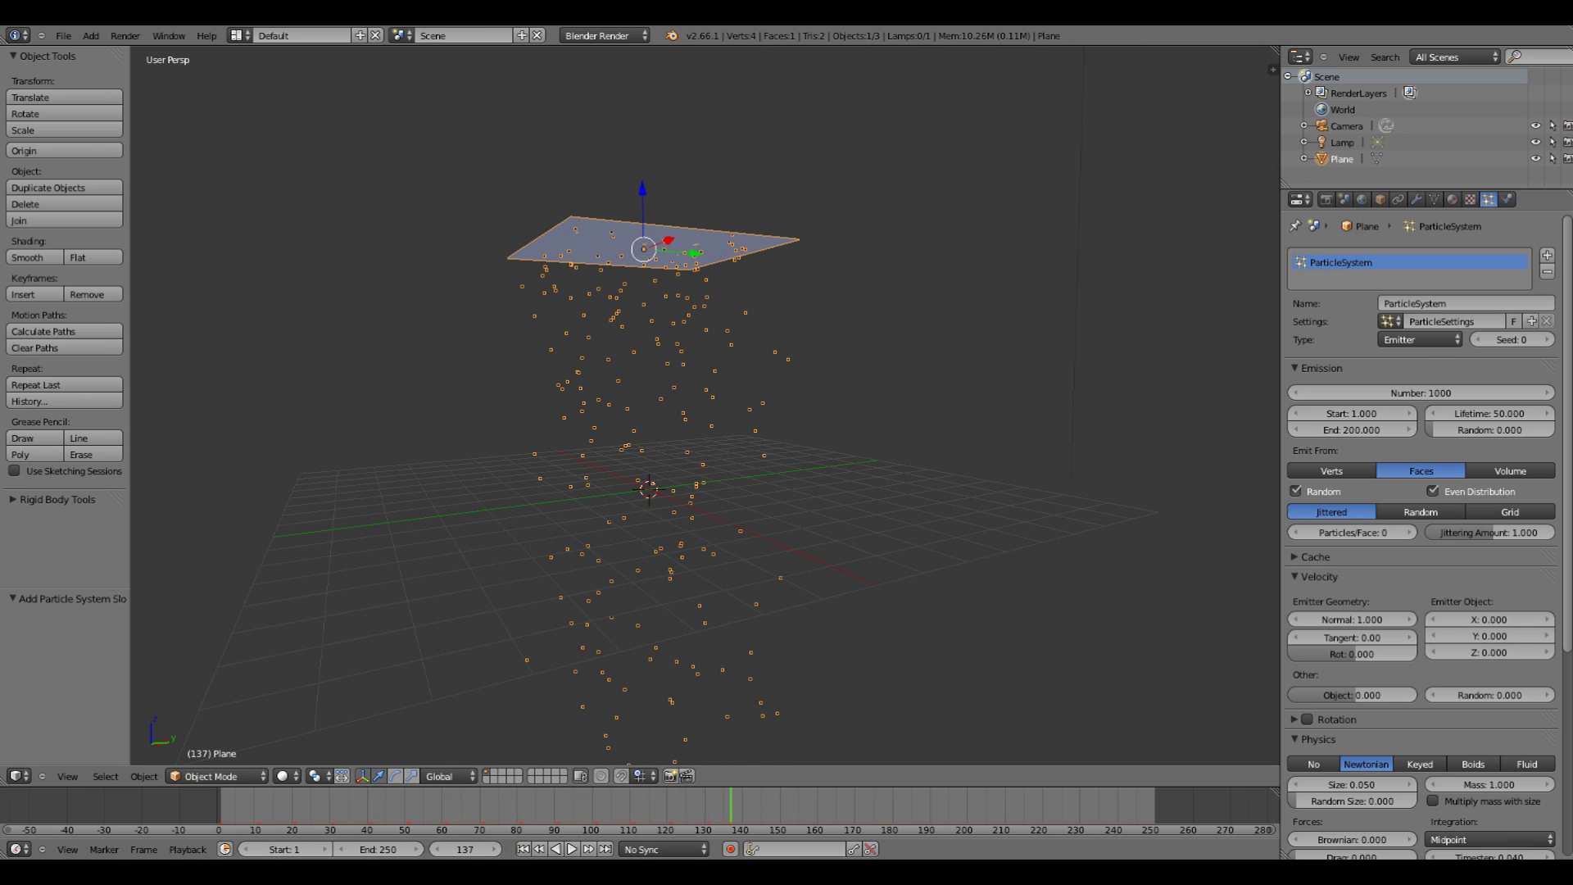
left_click(523, 849)
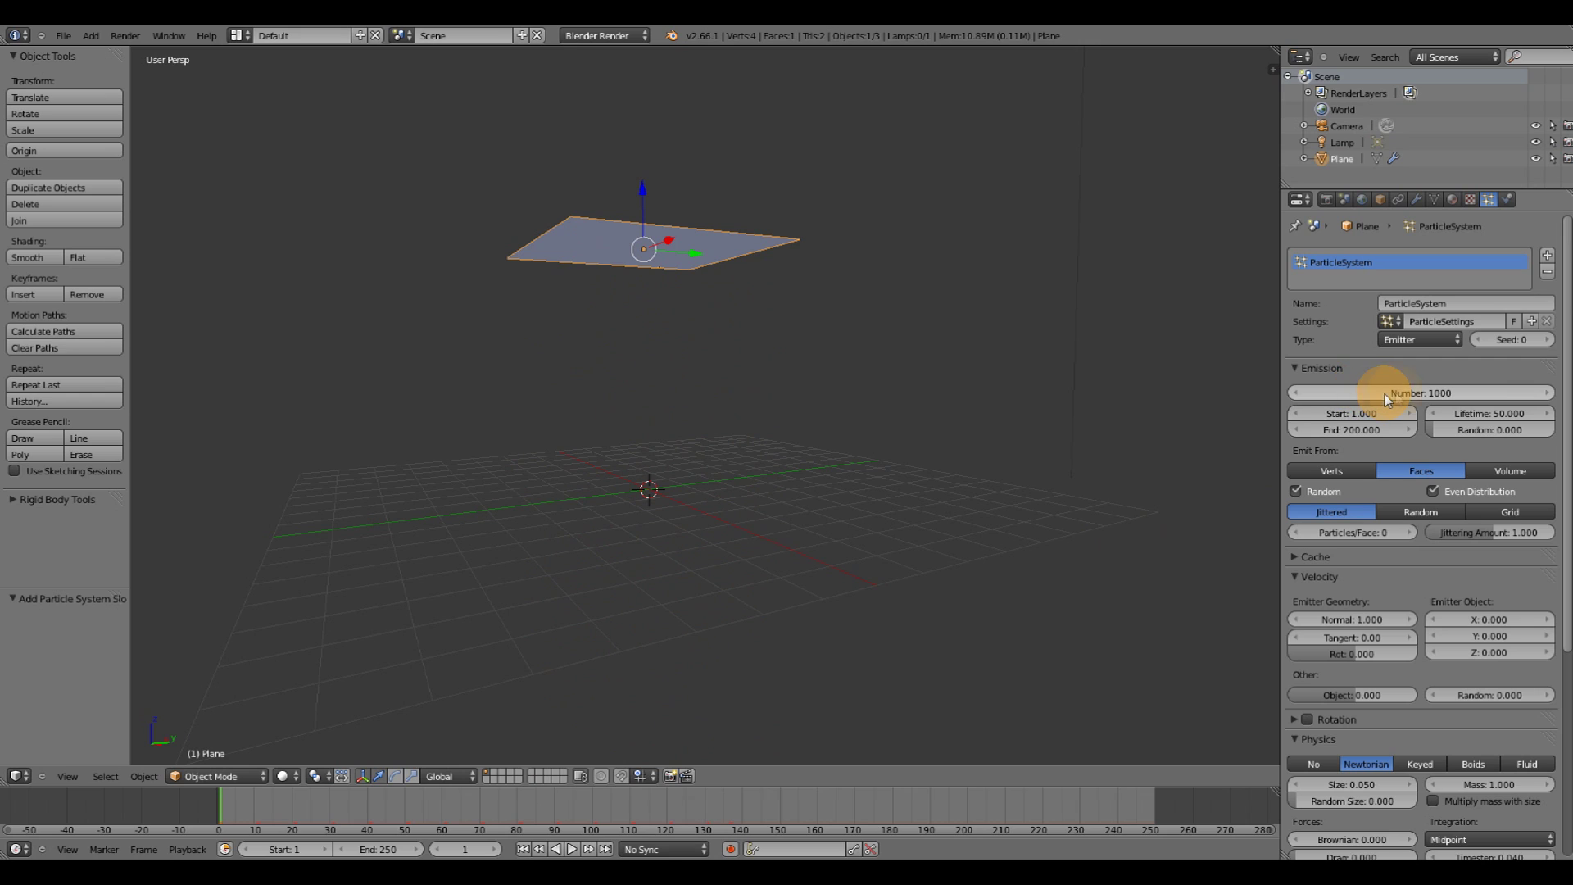
Set the particle system's emission number to 10000 and play the animation to check the denser fall
left_click(1411, 393)
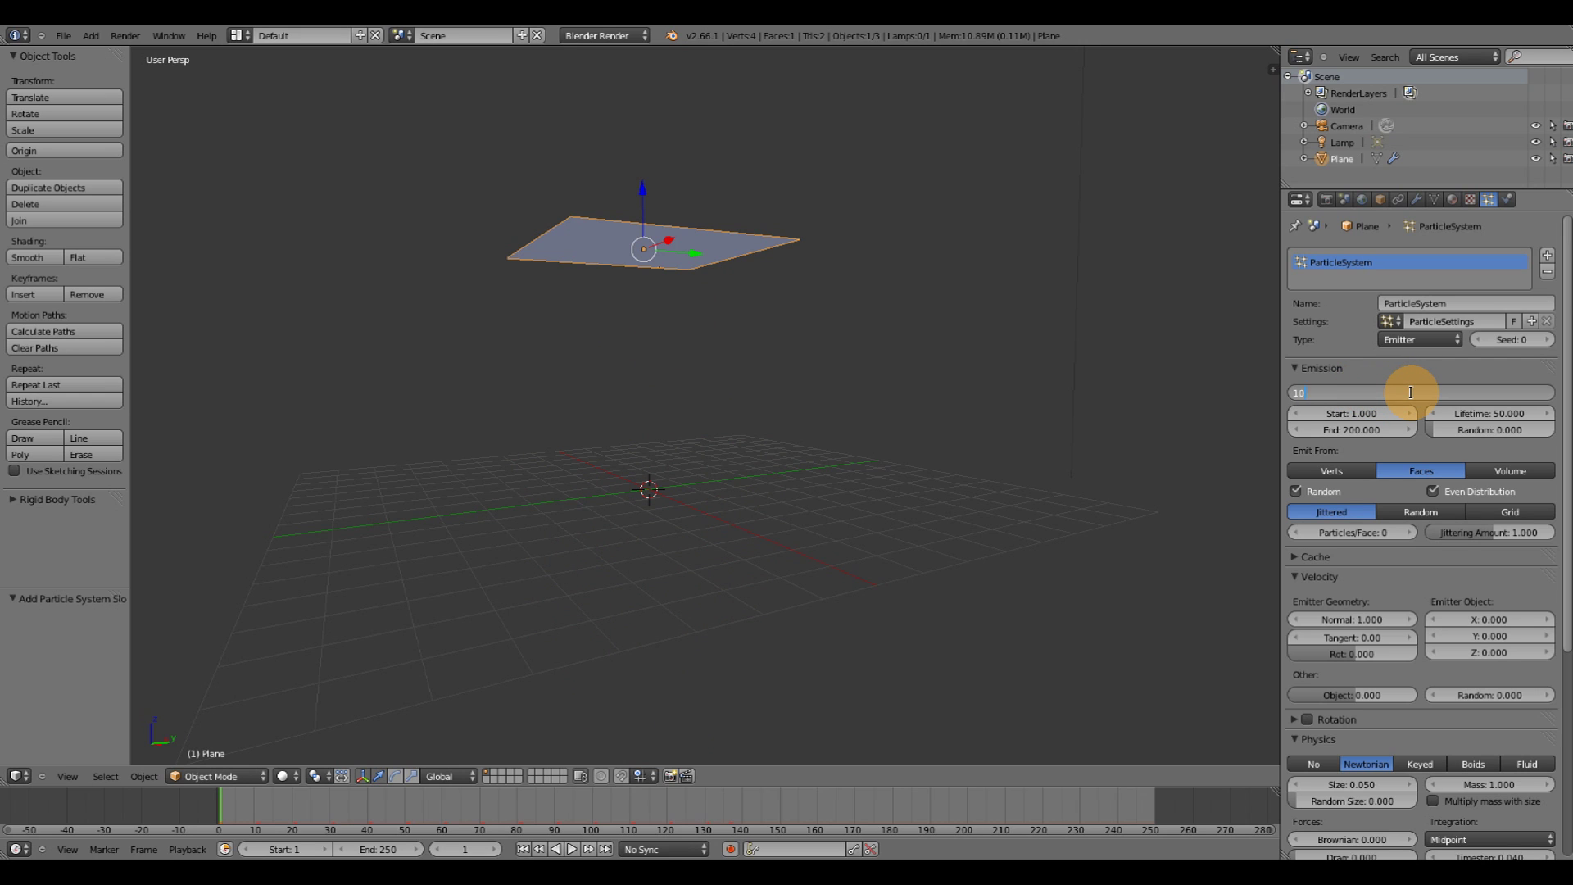
type("10000")
key("Return")
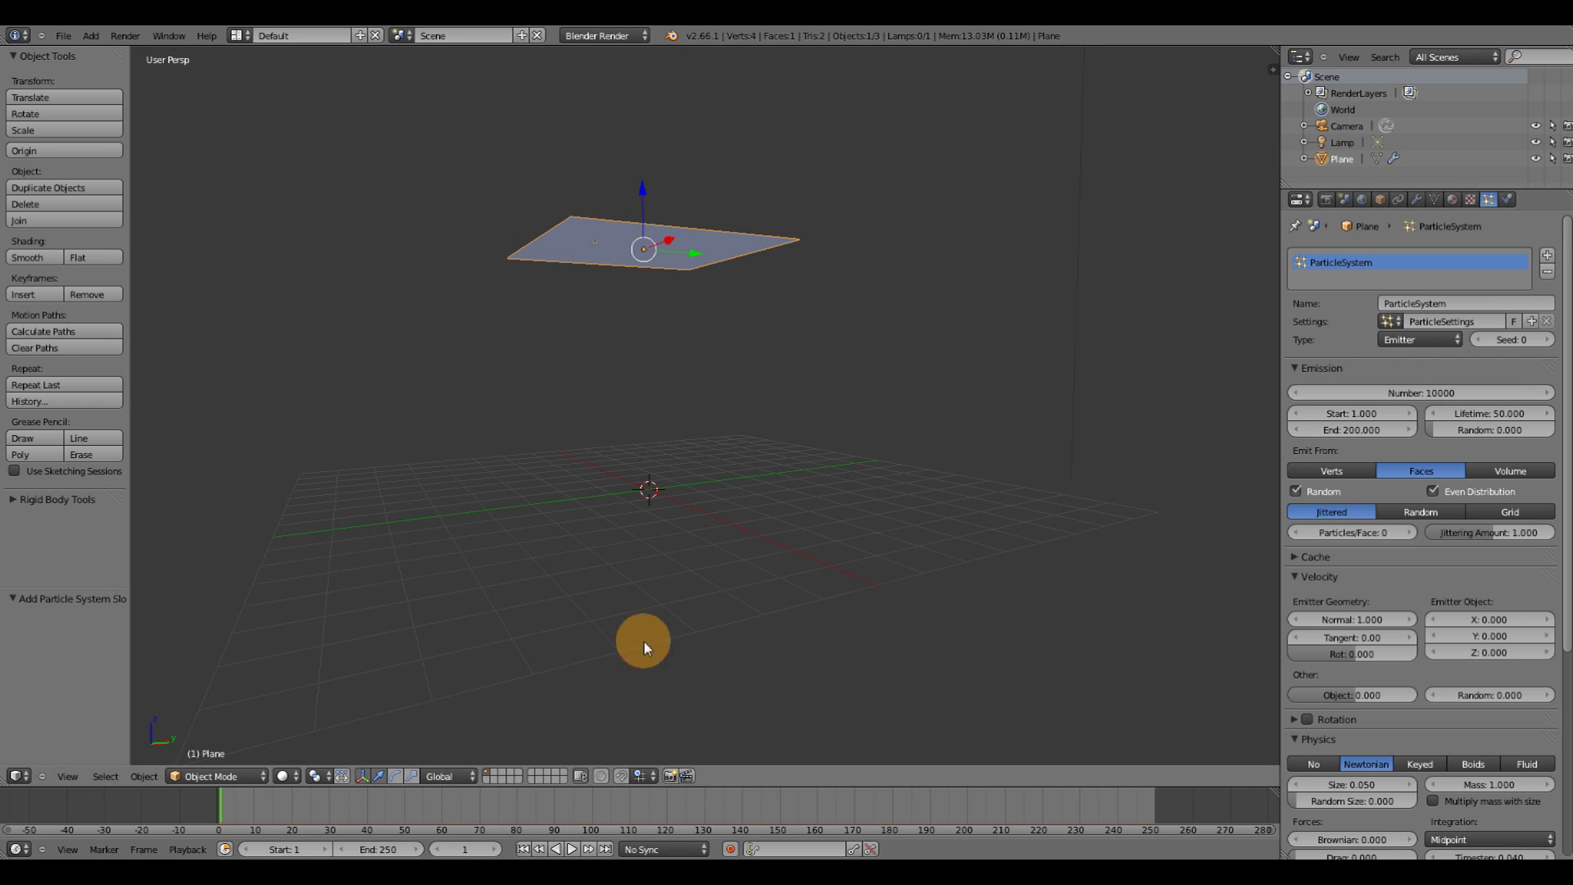
left_click(571, 849)
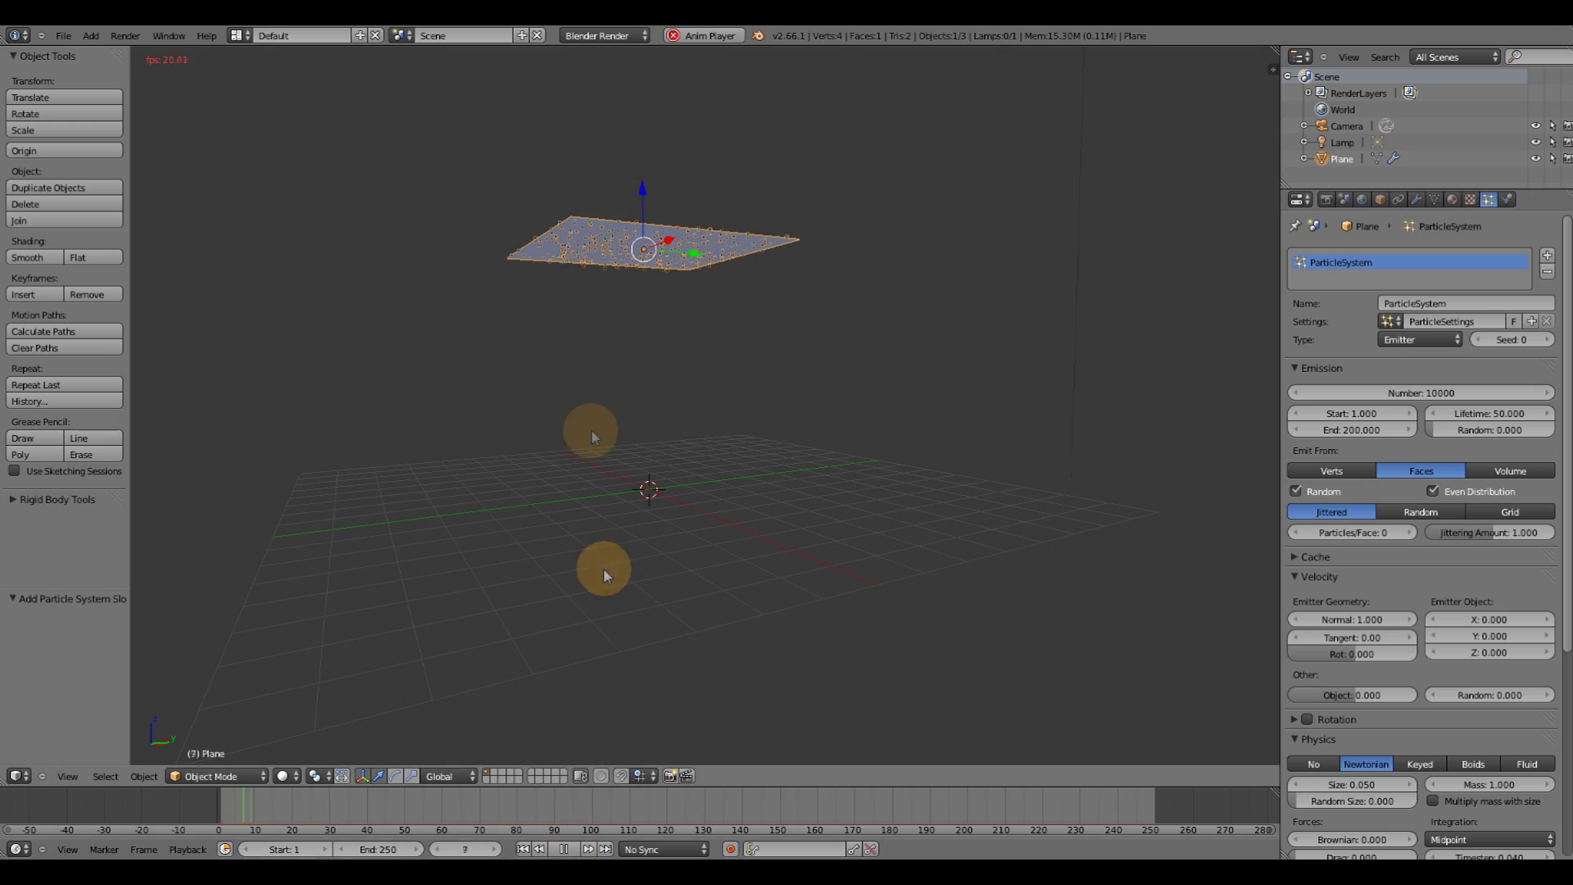
middle_click_drag(667, 416, 625, 318)
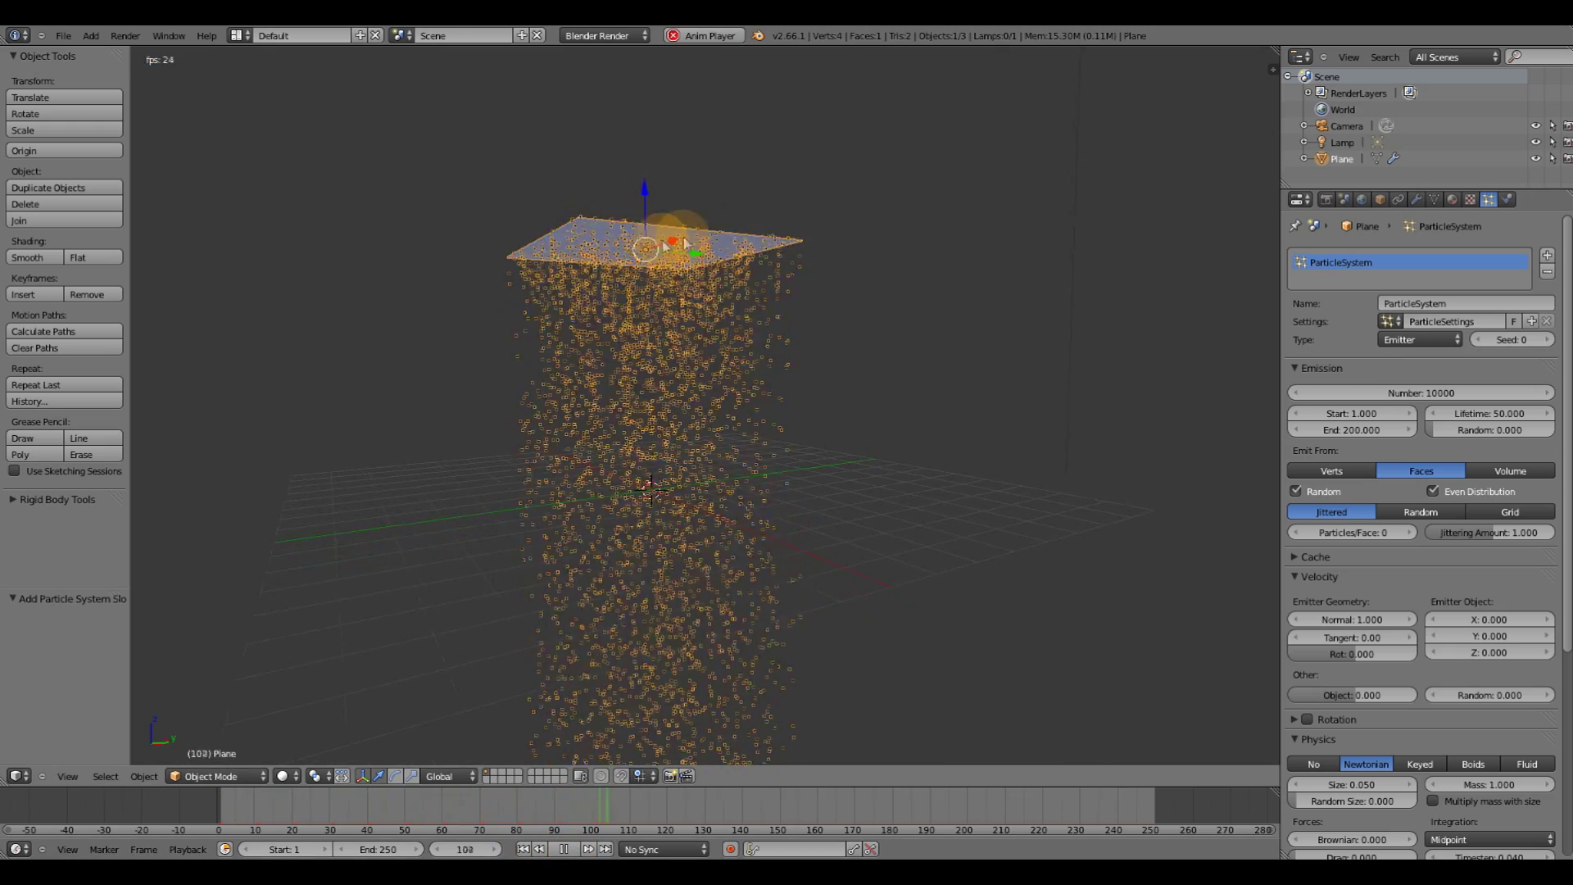
key("alt+a")
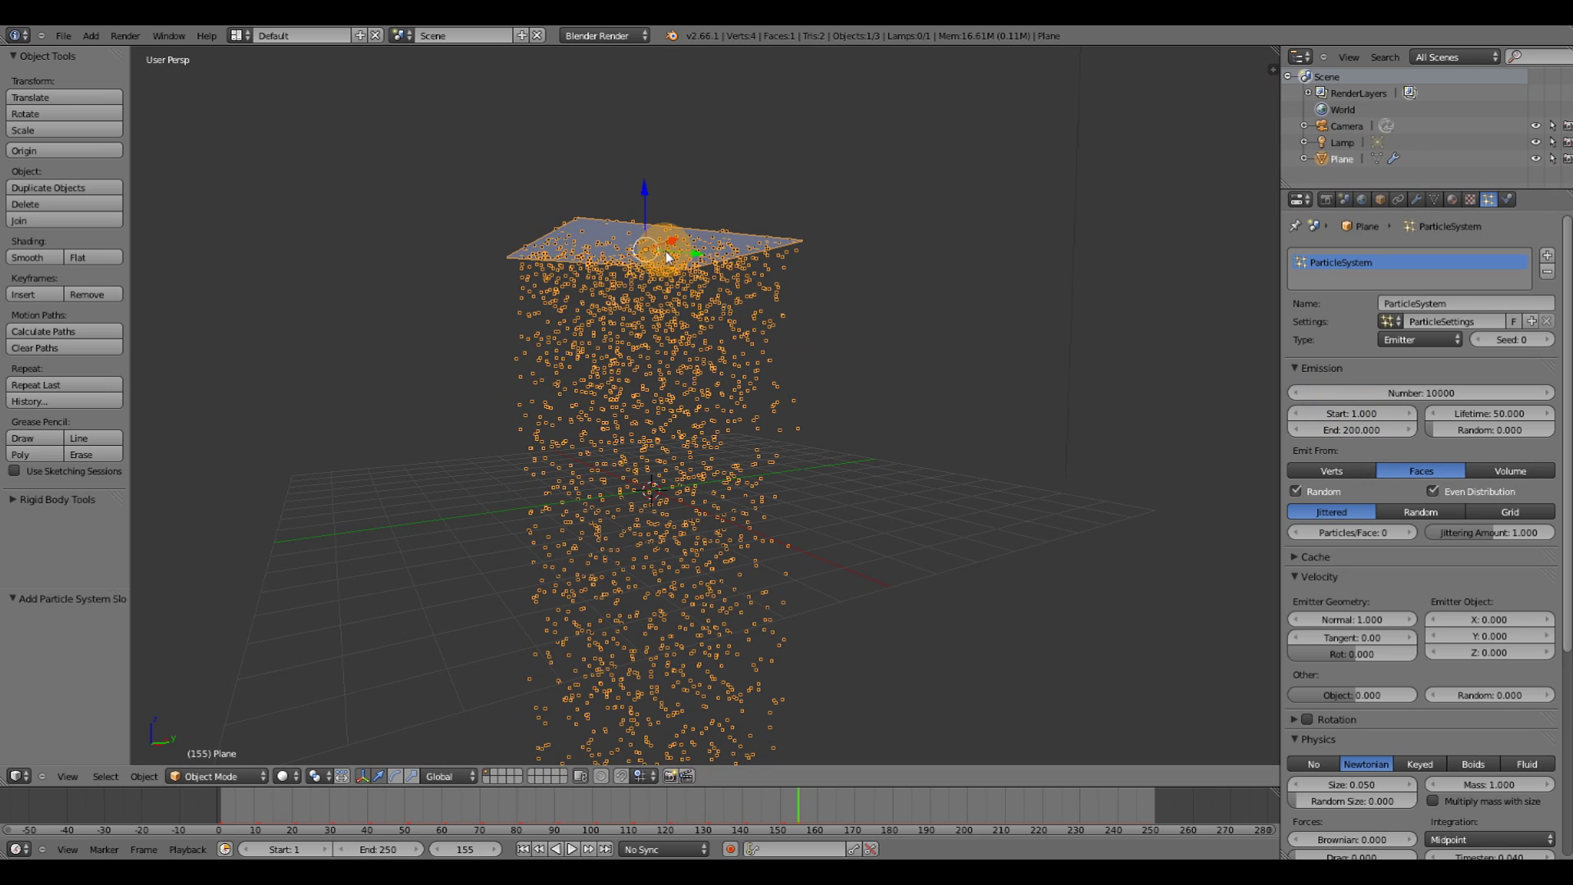
Set the particle emission's end frame to 15 and replay the animation from the first frame to preview the short burst
left_click(1349, 431)
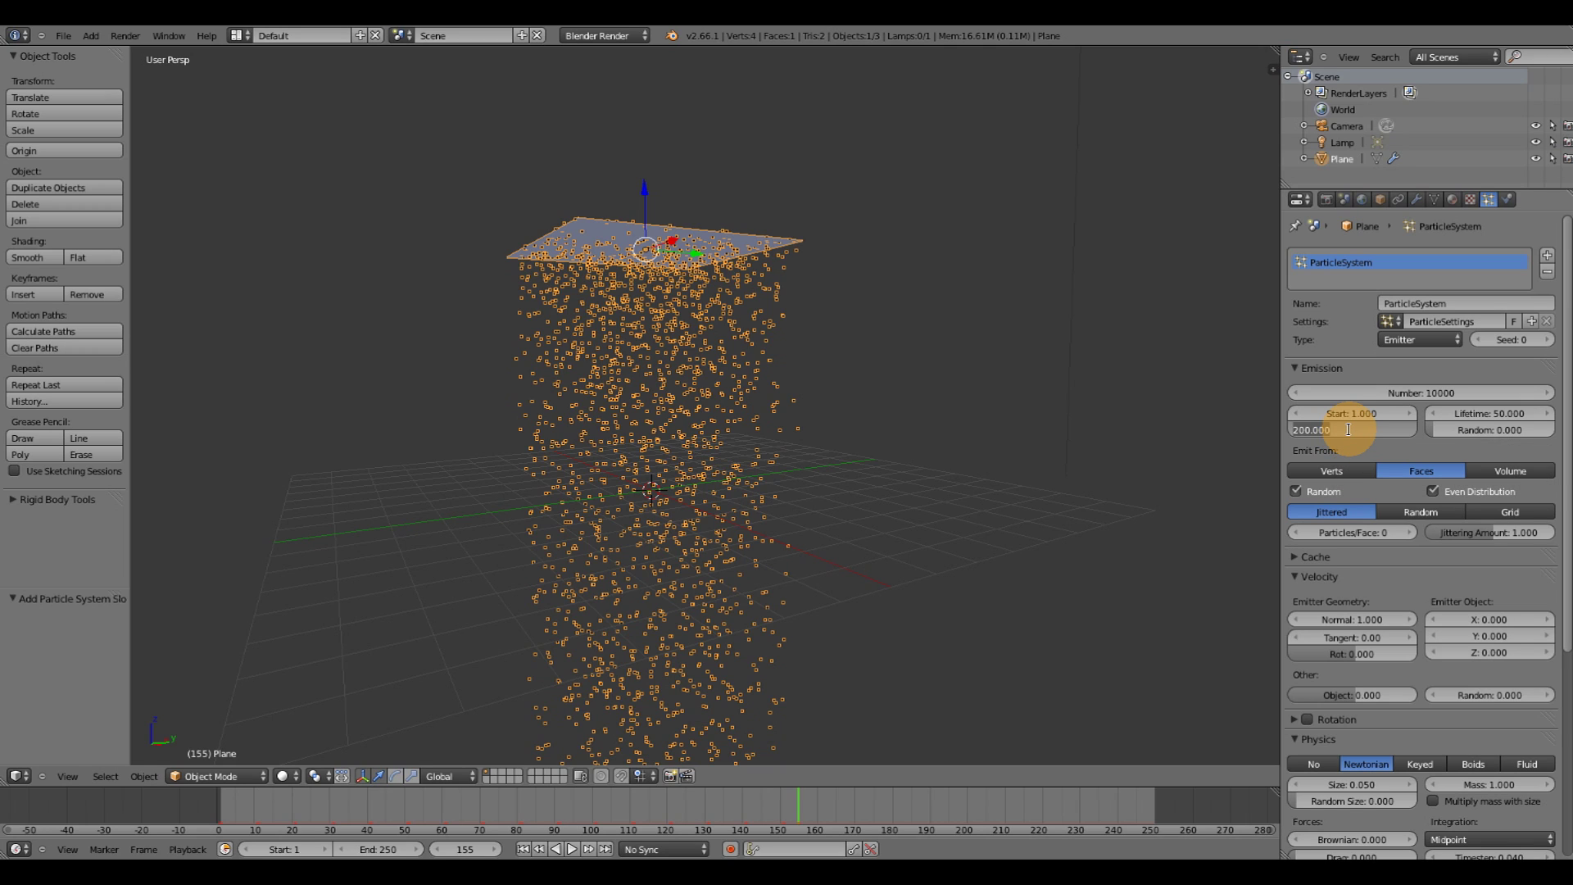
type("15")
key("Return")
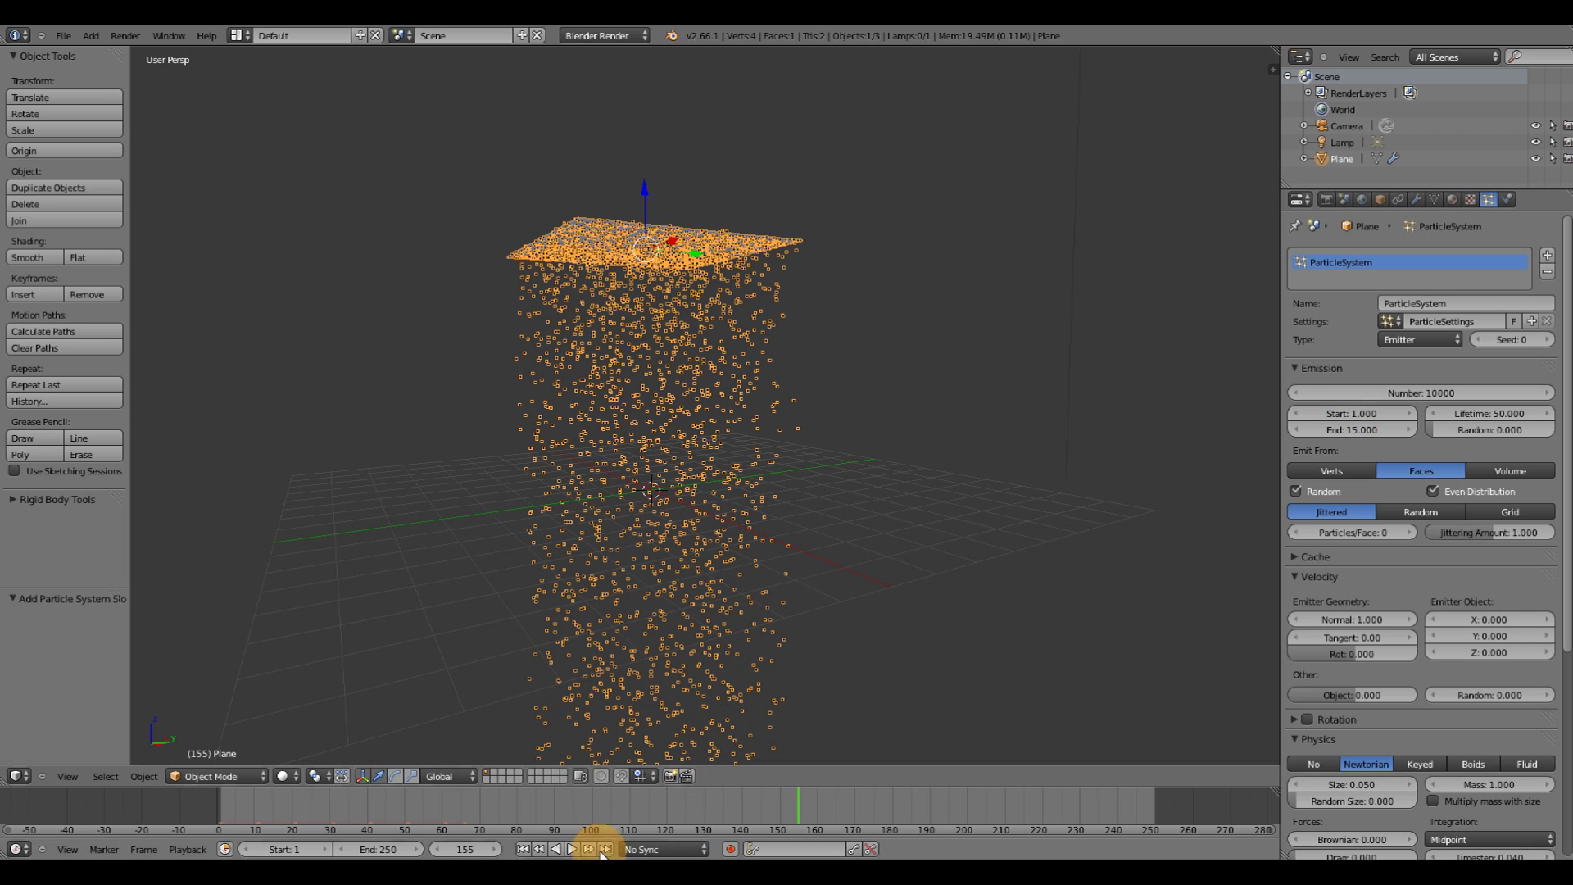
left_click(524, 849)
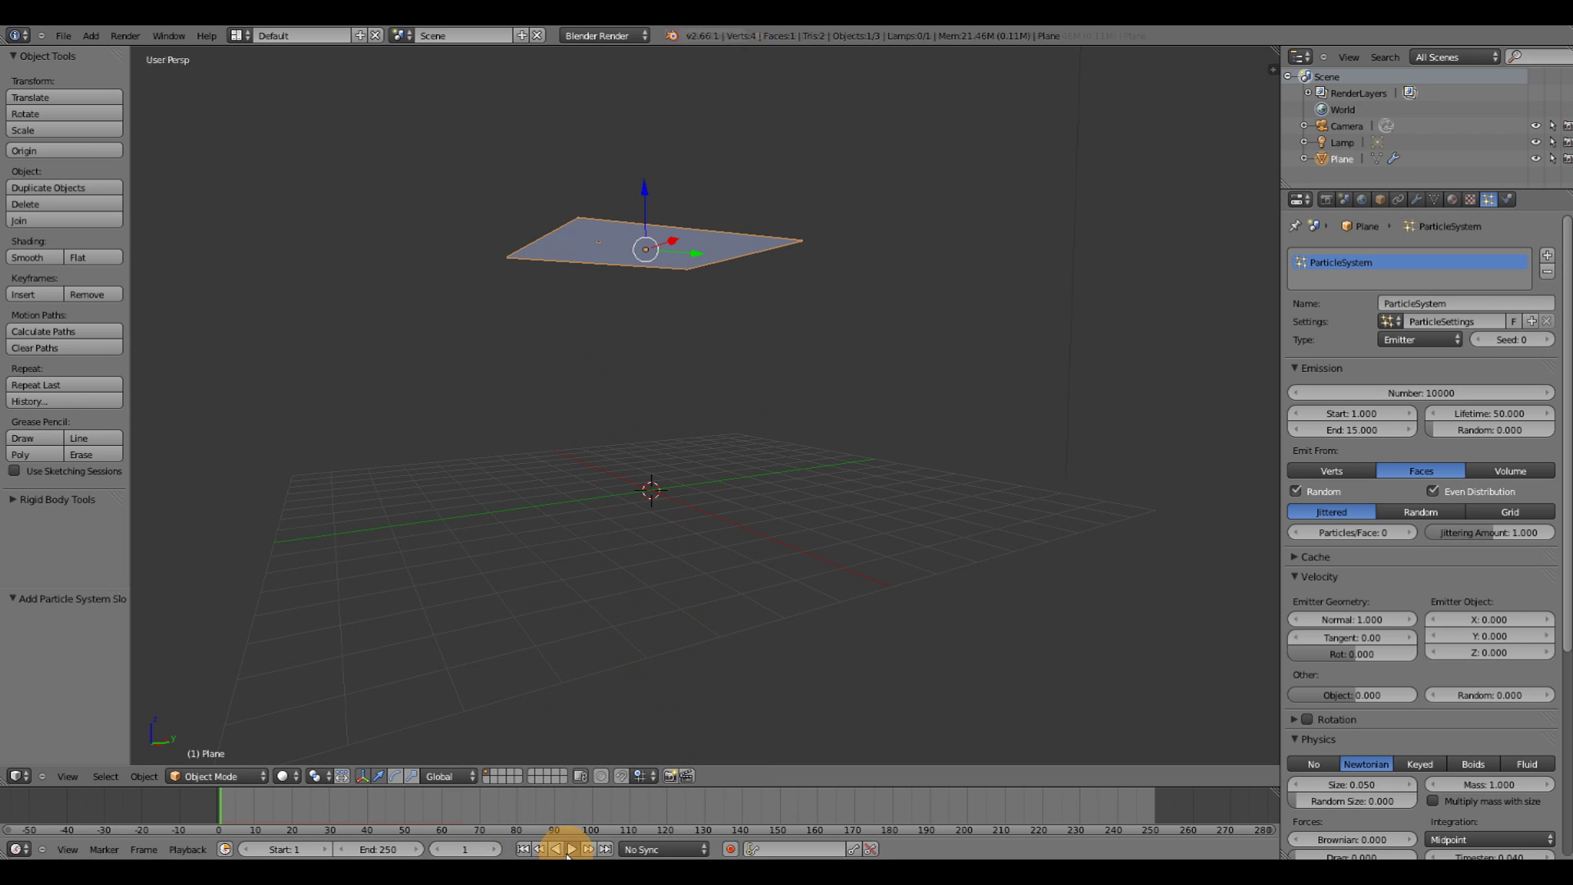
left_click(571, 850)
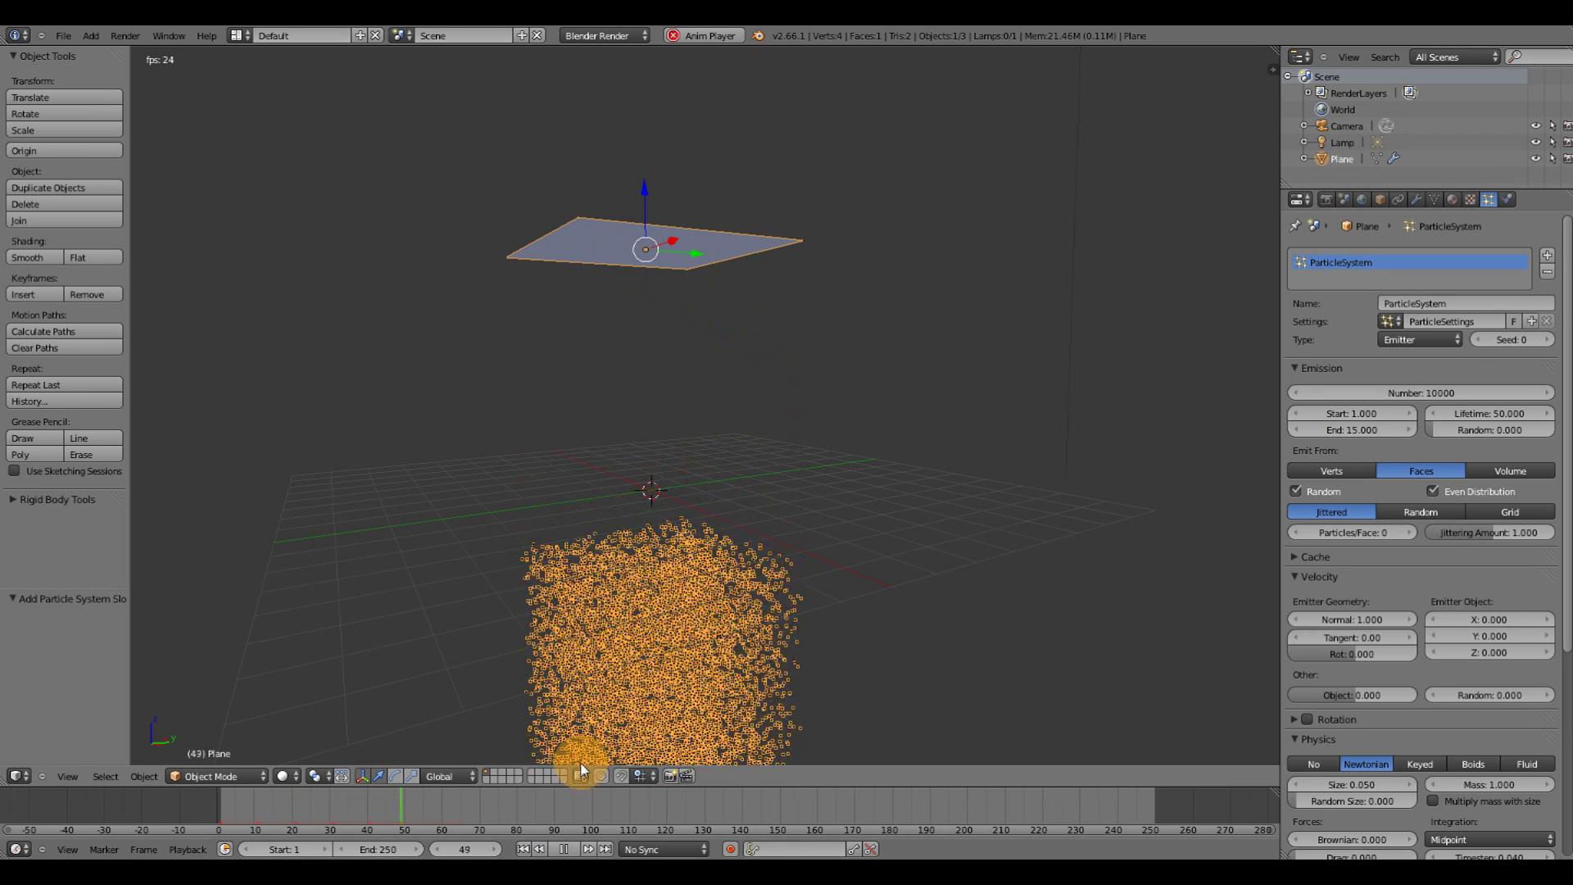
left_click(564, 849)
left_click(524, 849)
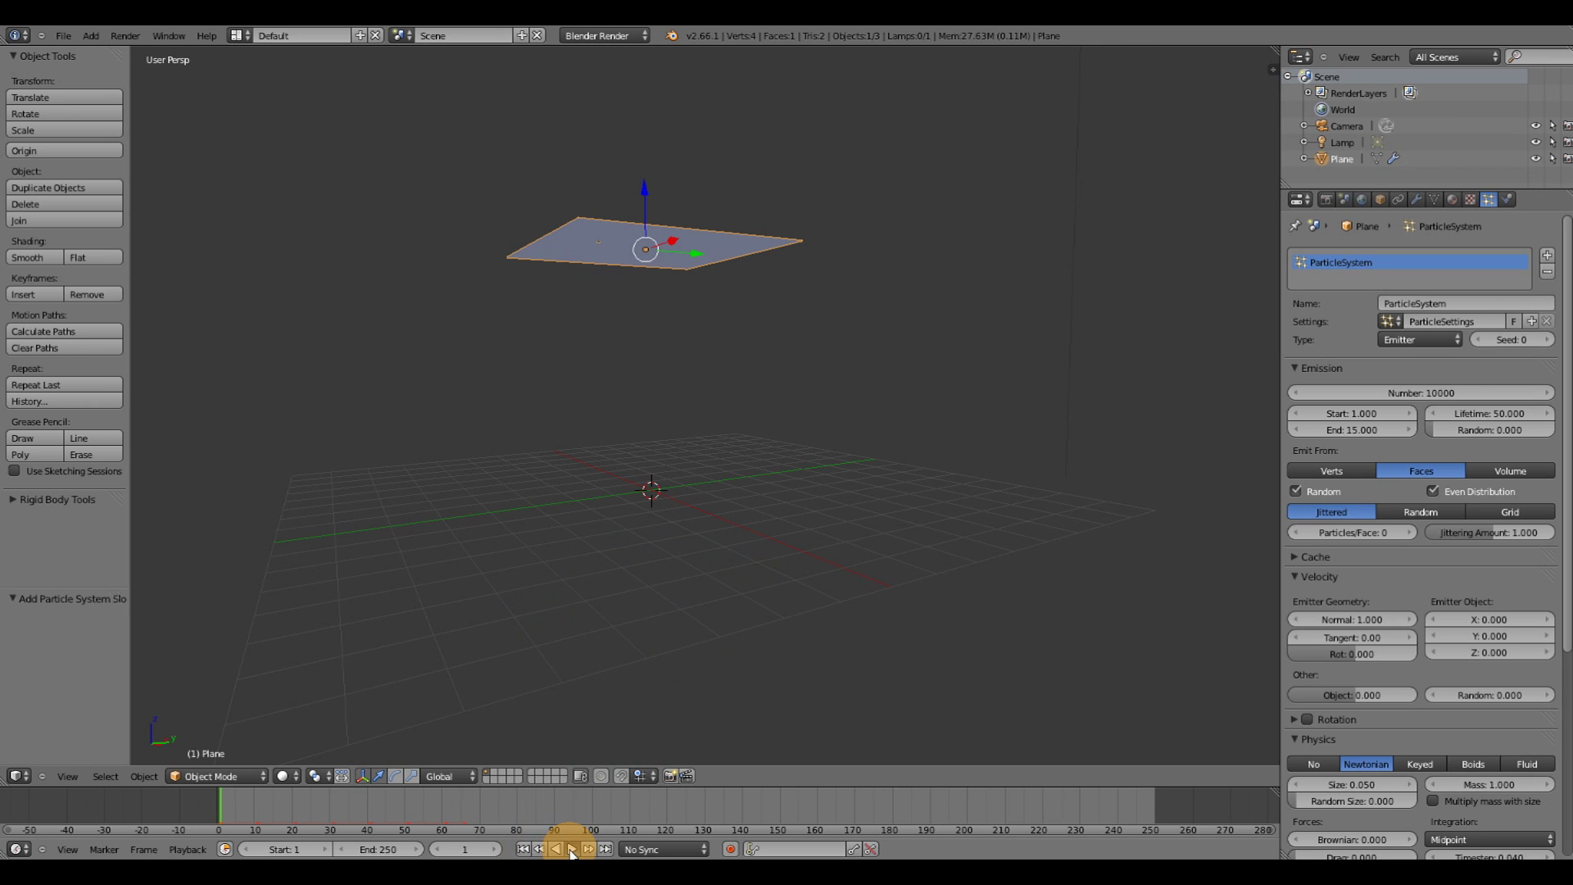
left_click(571, 849)
left_click(571, 850)
left_click(553, 244)
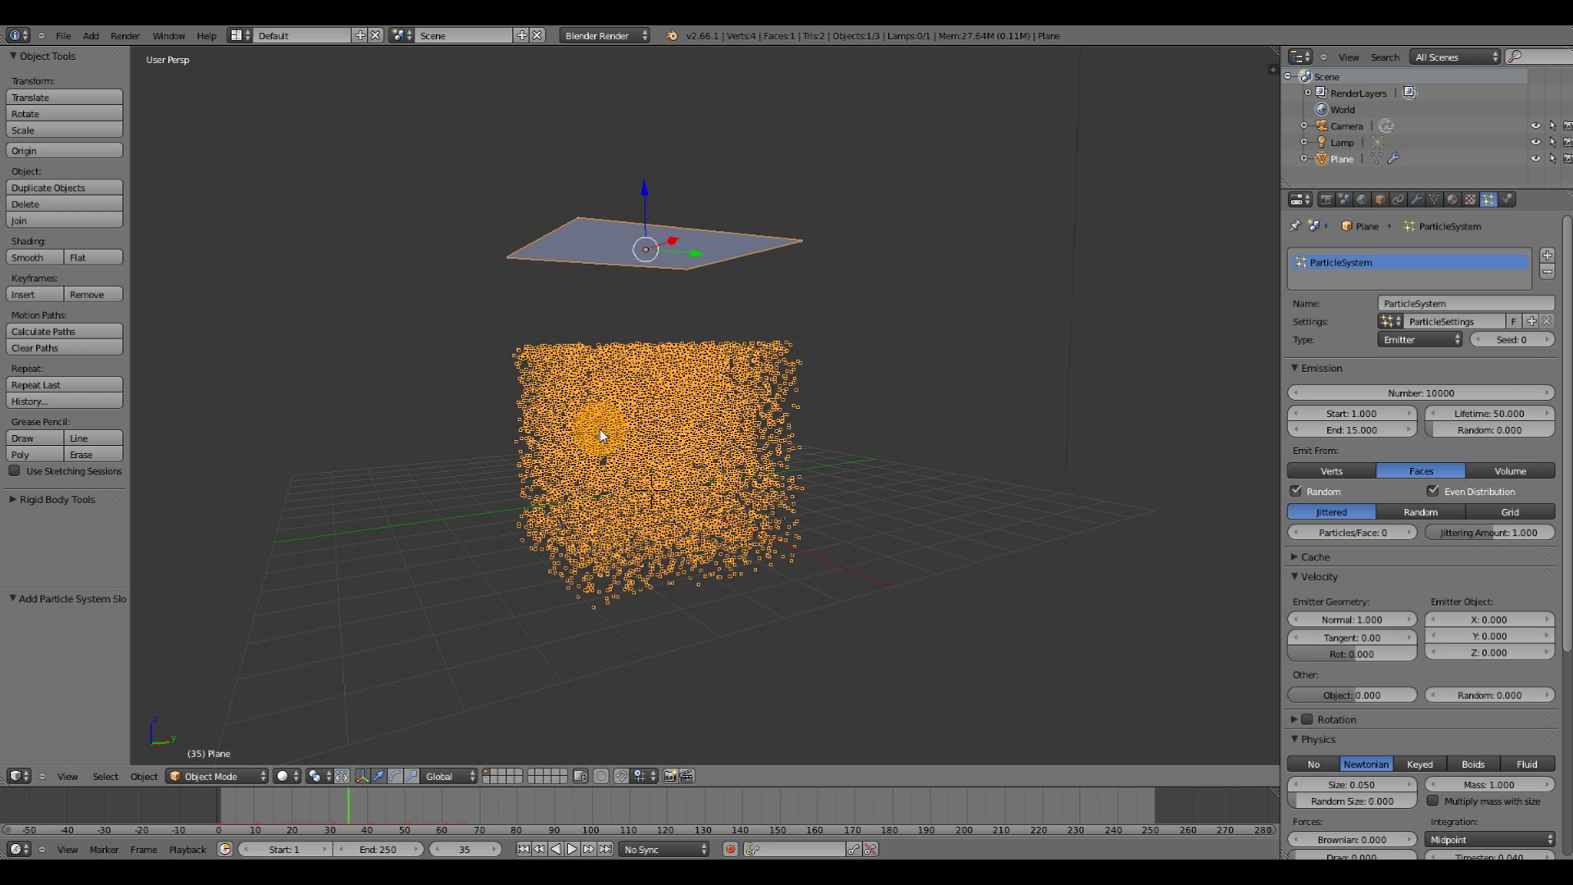
Set the particle emission's end frame to 250 and replay the animation from the first frame
left_click(1342, 430)
type("25")
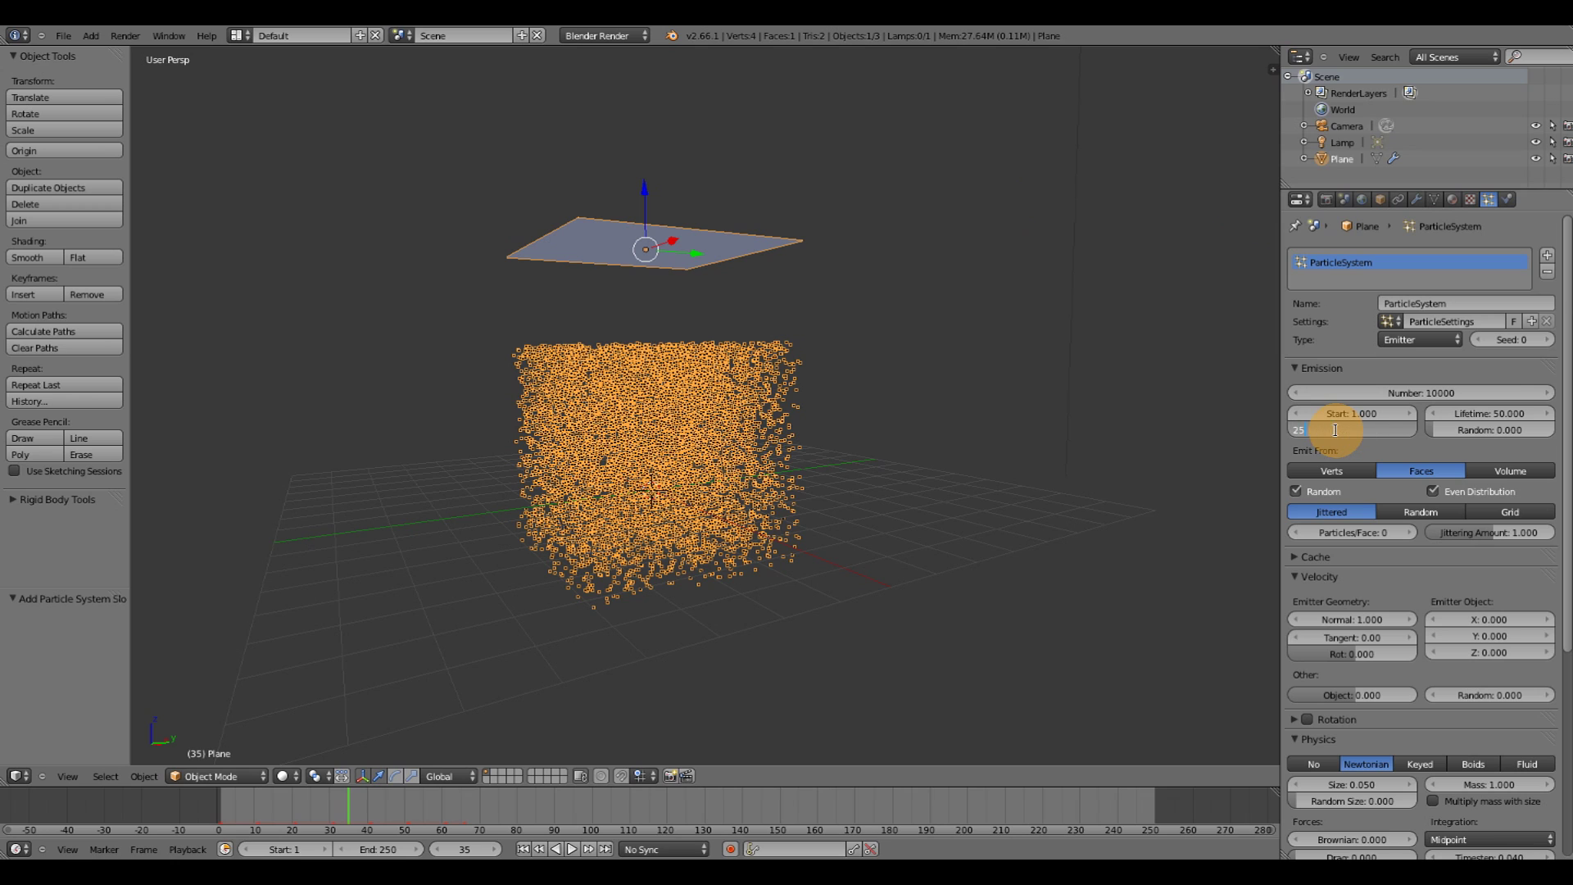
type("0")
key("Return")
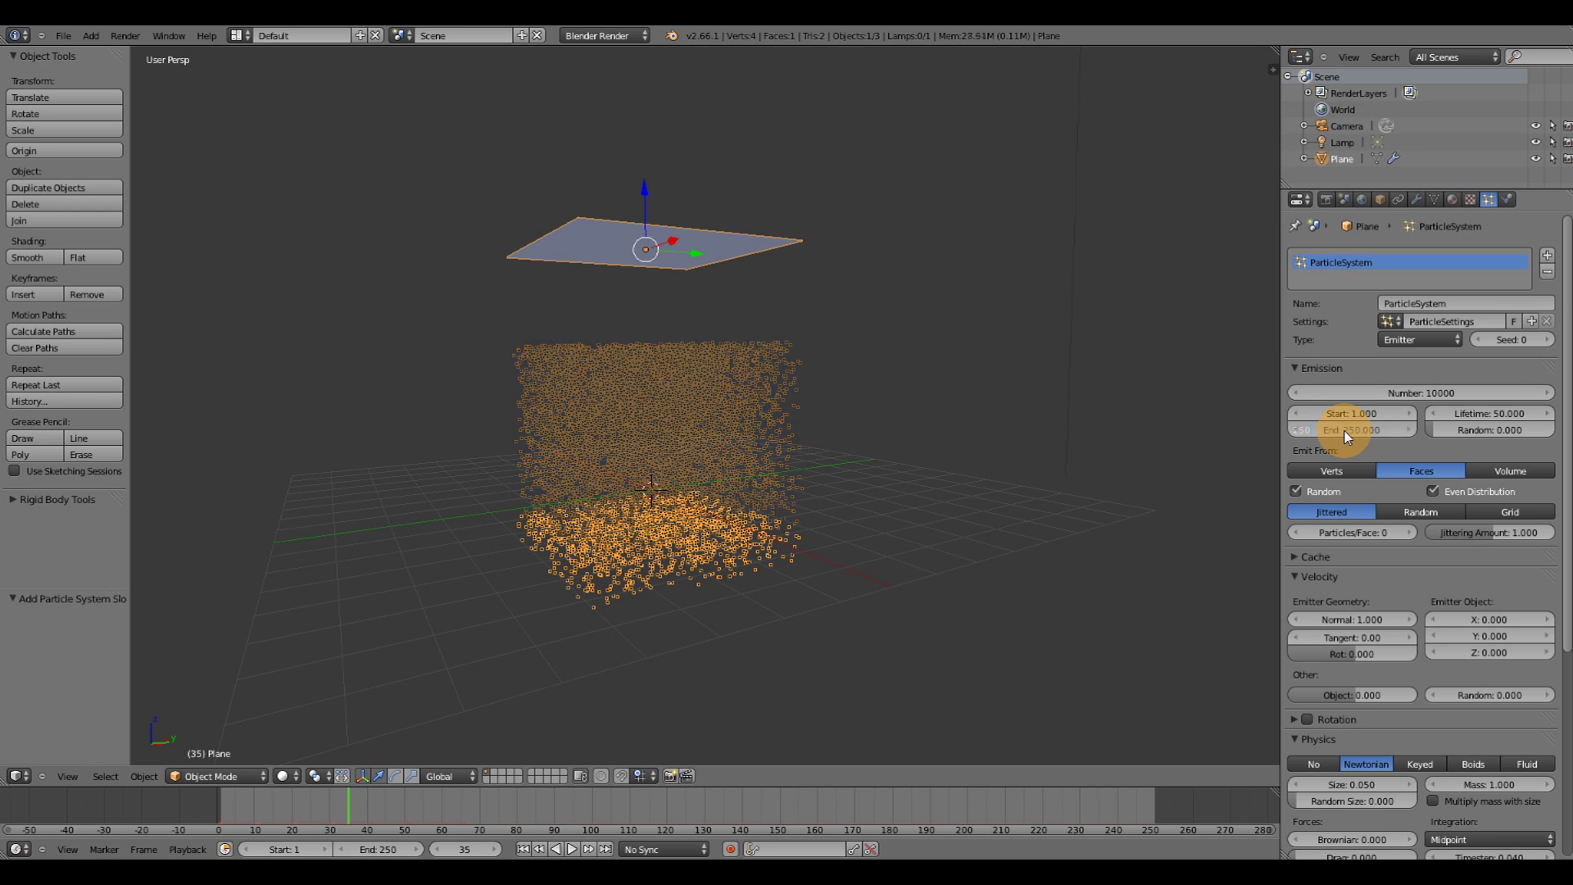
left_click(525, 849)
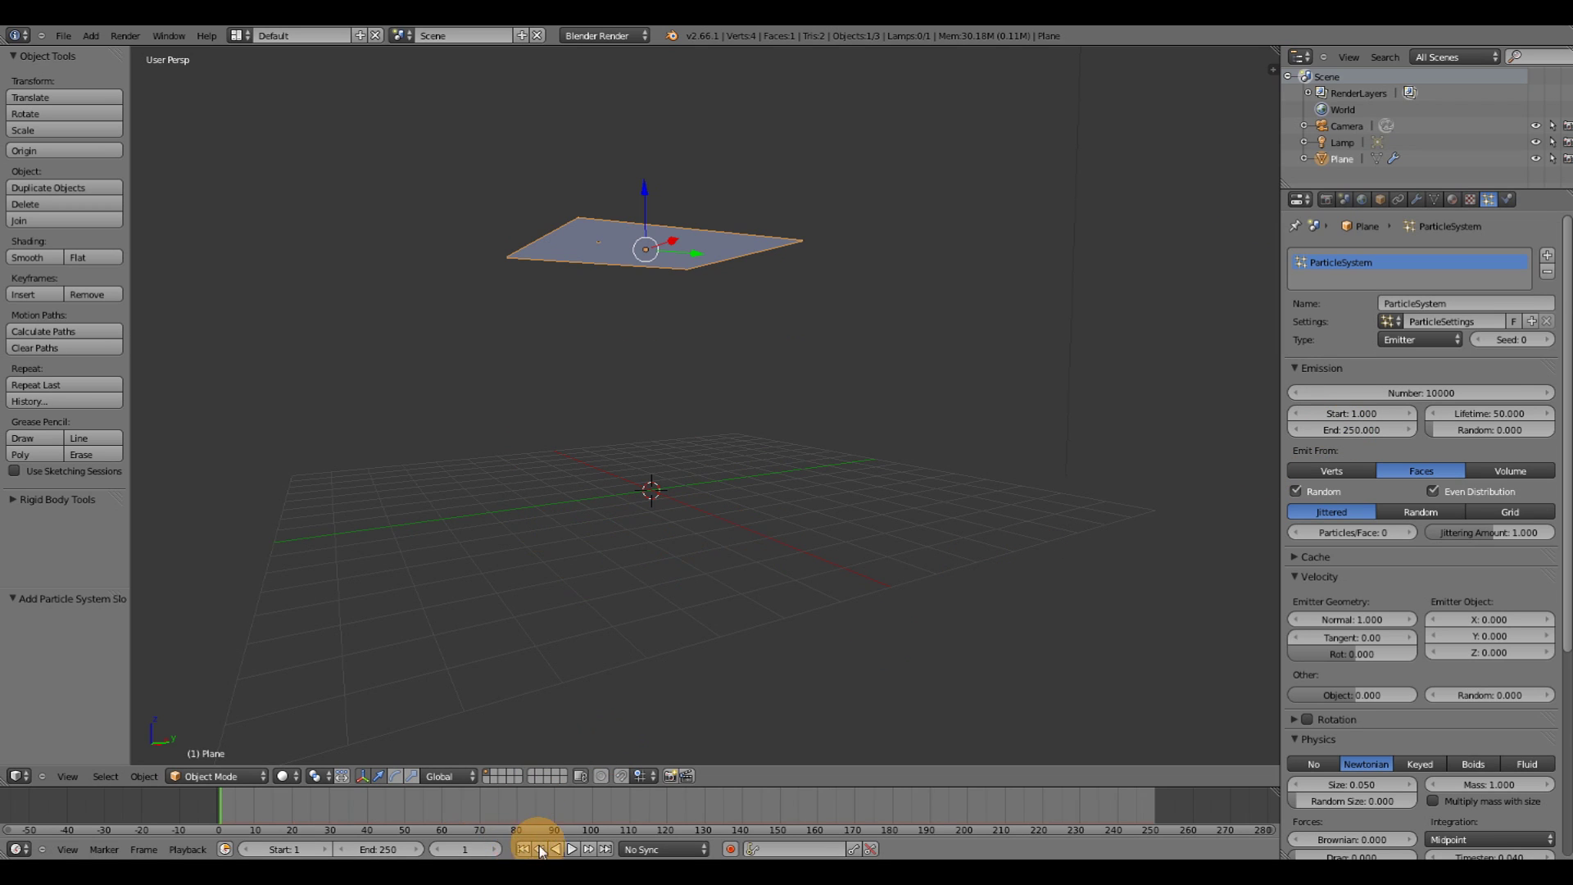
left_click(572, 849)
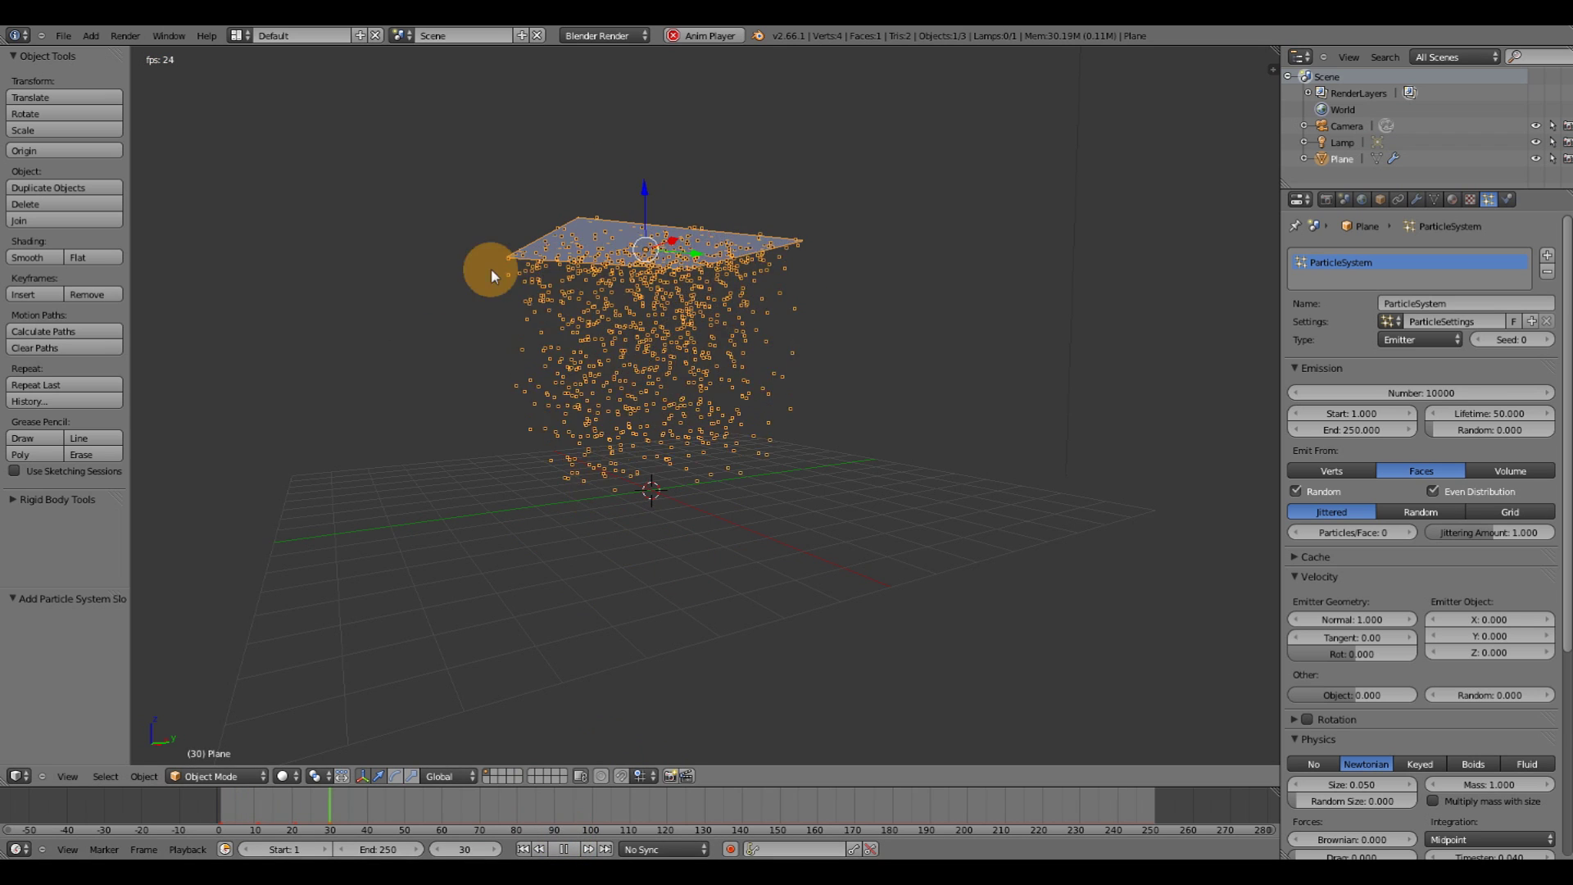
left_click(564, 849)
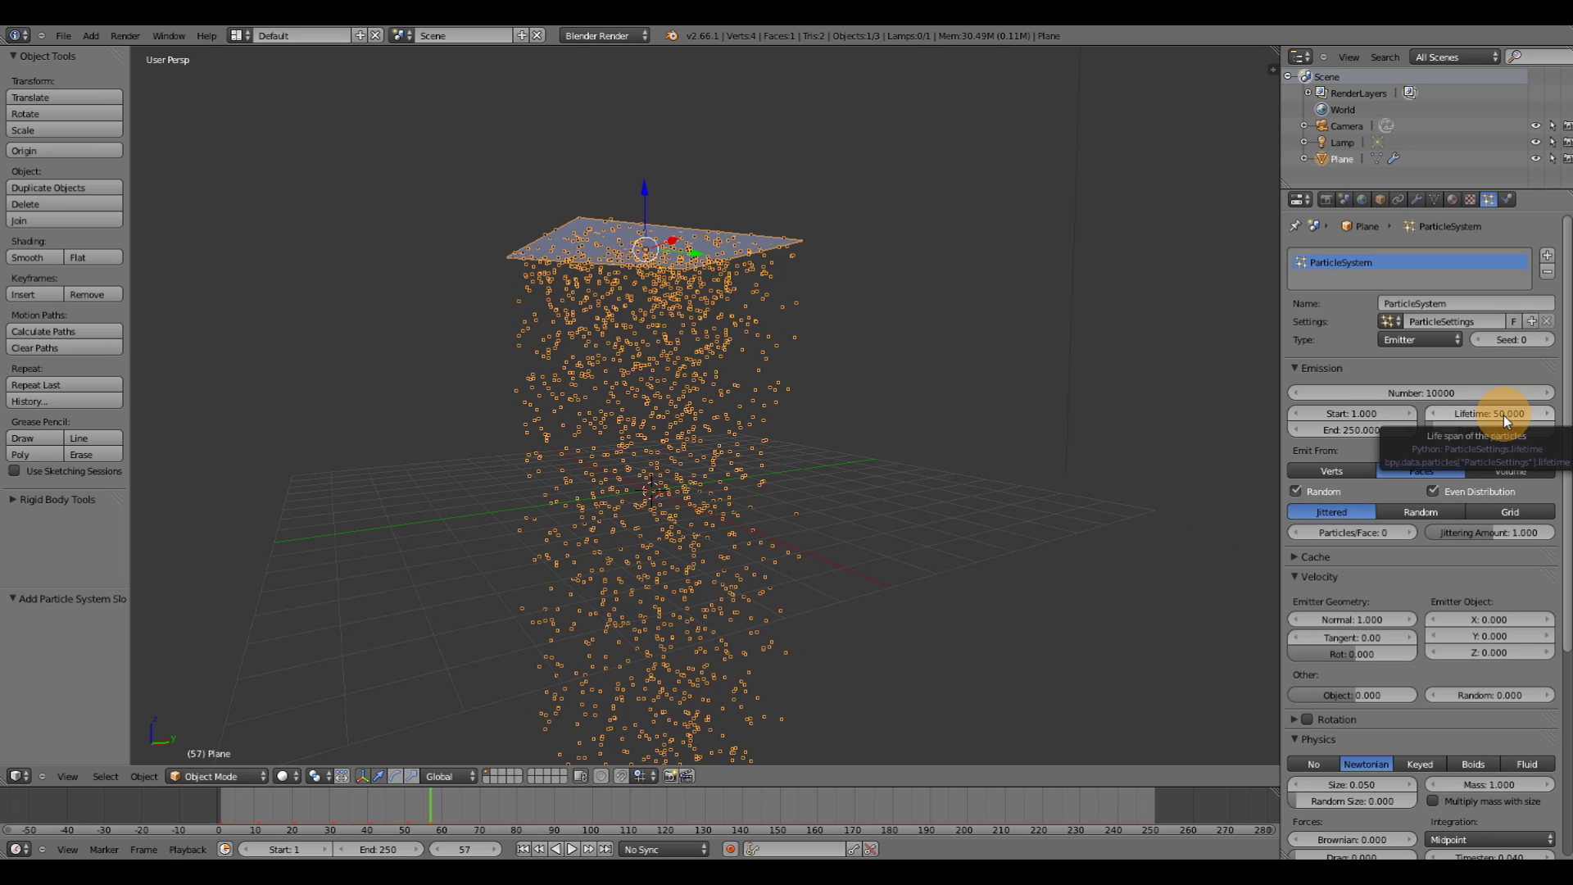
Set the particle lifetime to 10 and replay the animation from the first frame, viewing the plane up close
left_click(1503, 415)
key("Return")
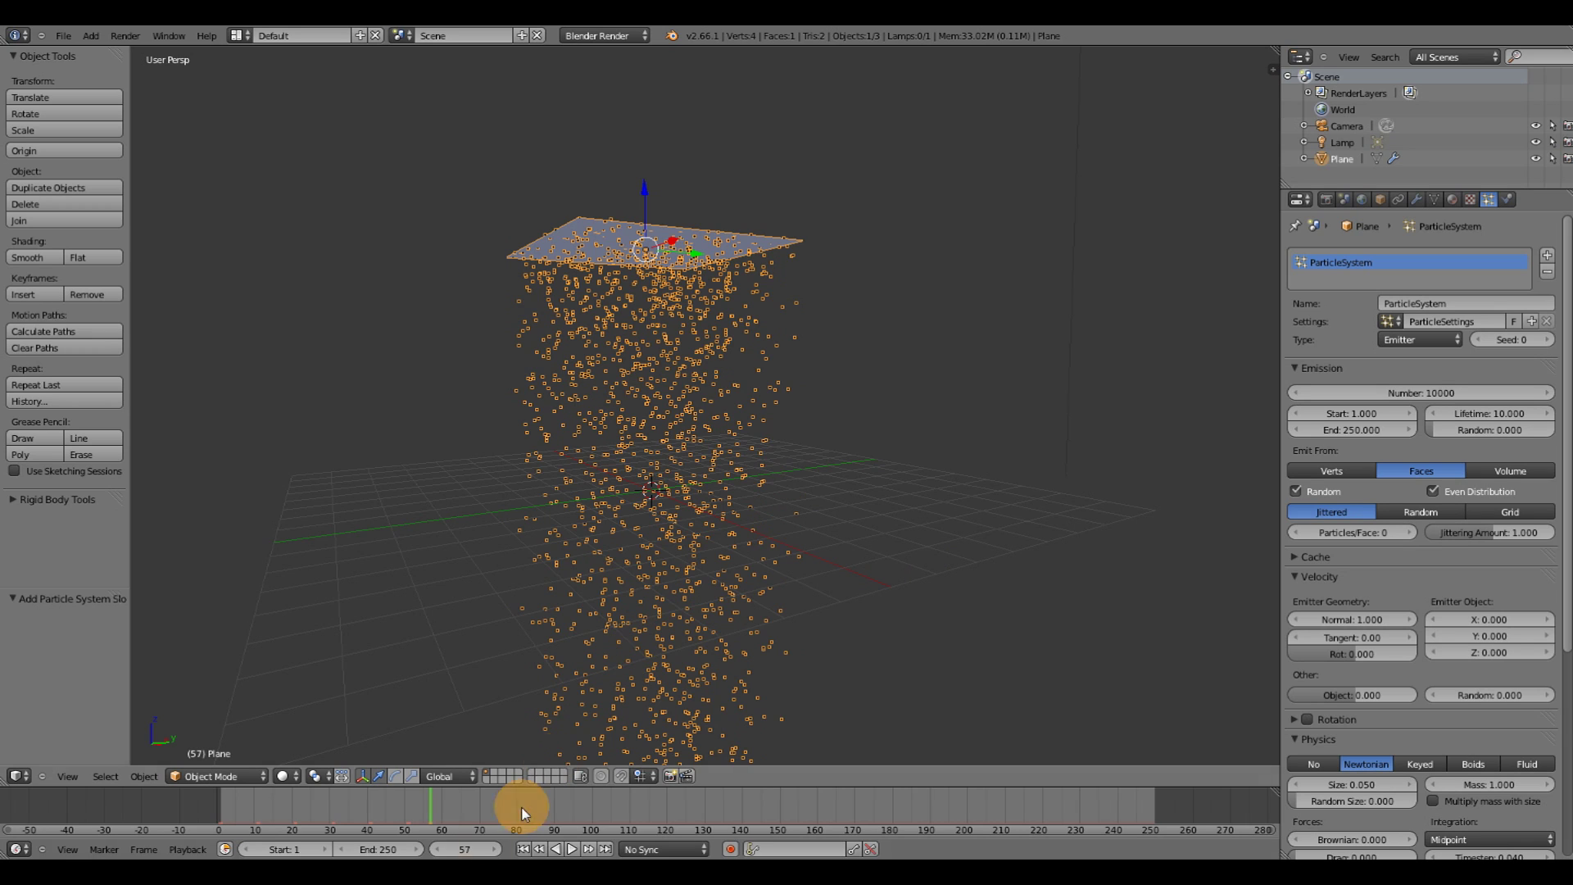
left_click(523, 849)
left_click(573, 849)
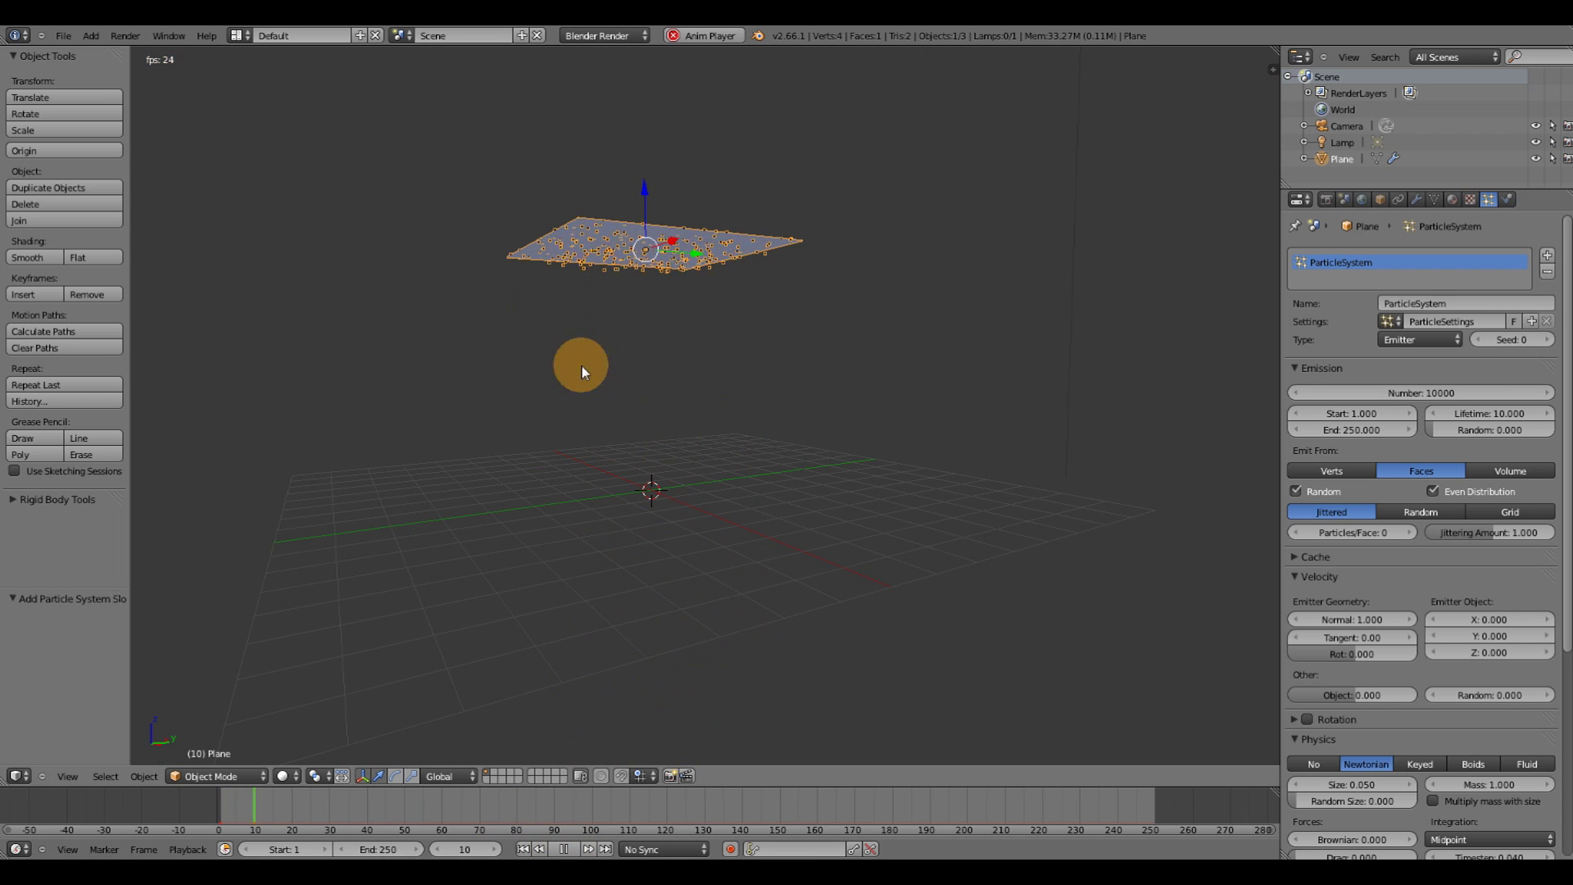
middle_click_drag(593, 266, 394, 201)
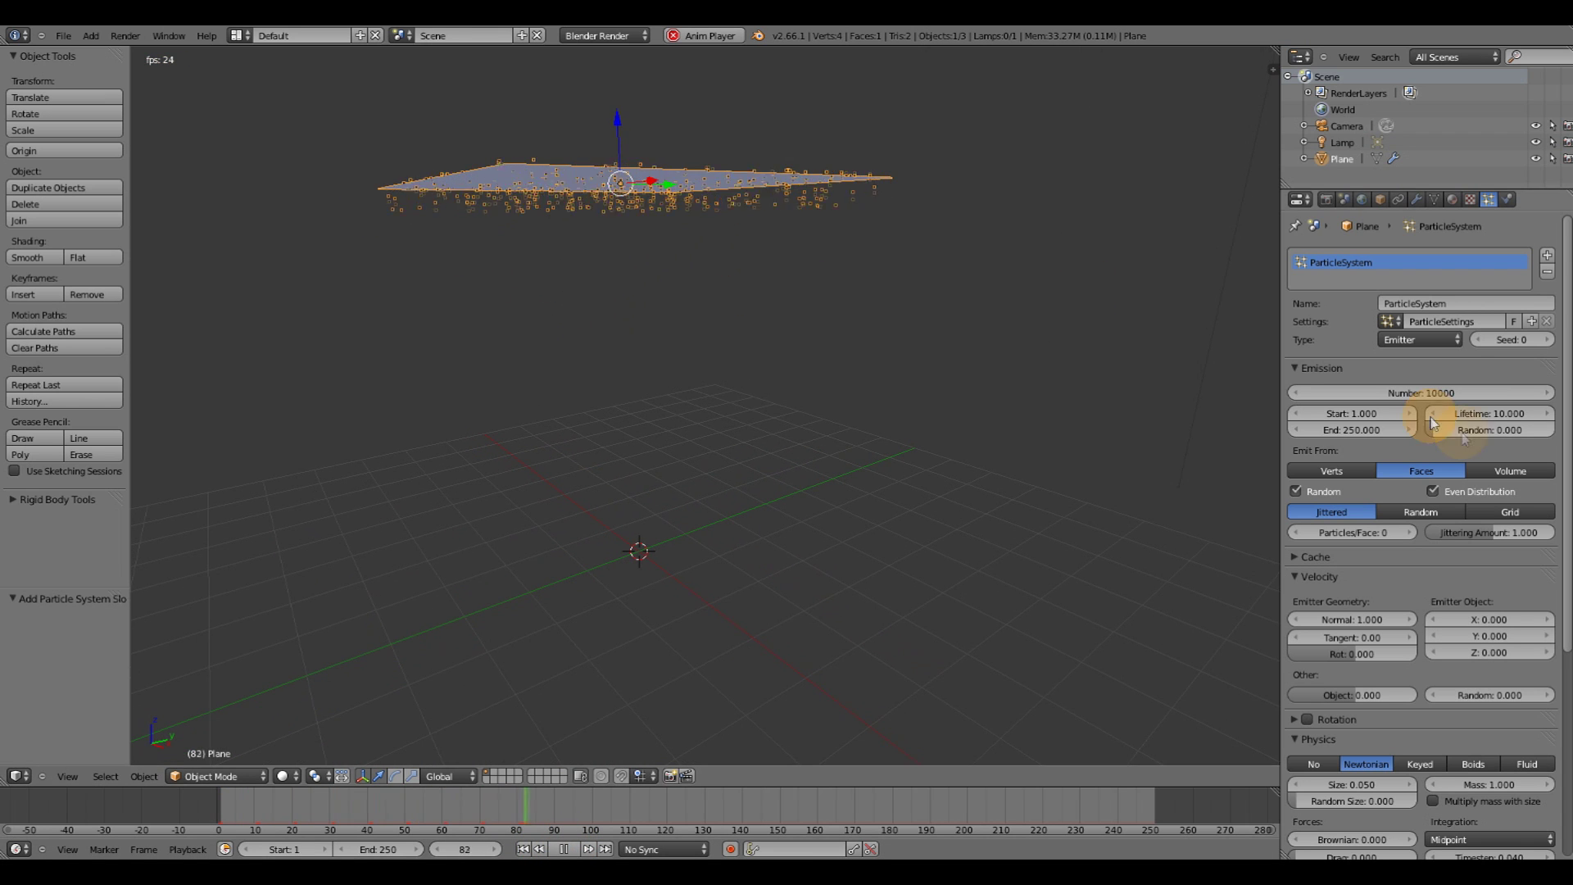
Set the particle lifetime to 25 during playback and inspect the falling particles from several angles
left_click(1514, 411)
type("25")
key("Return")
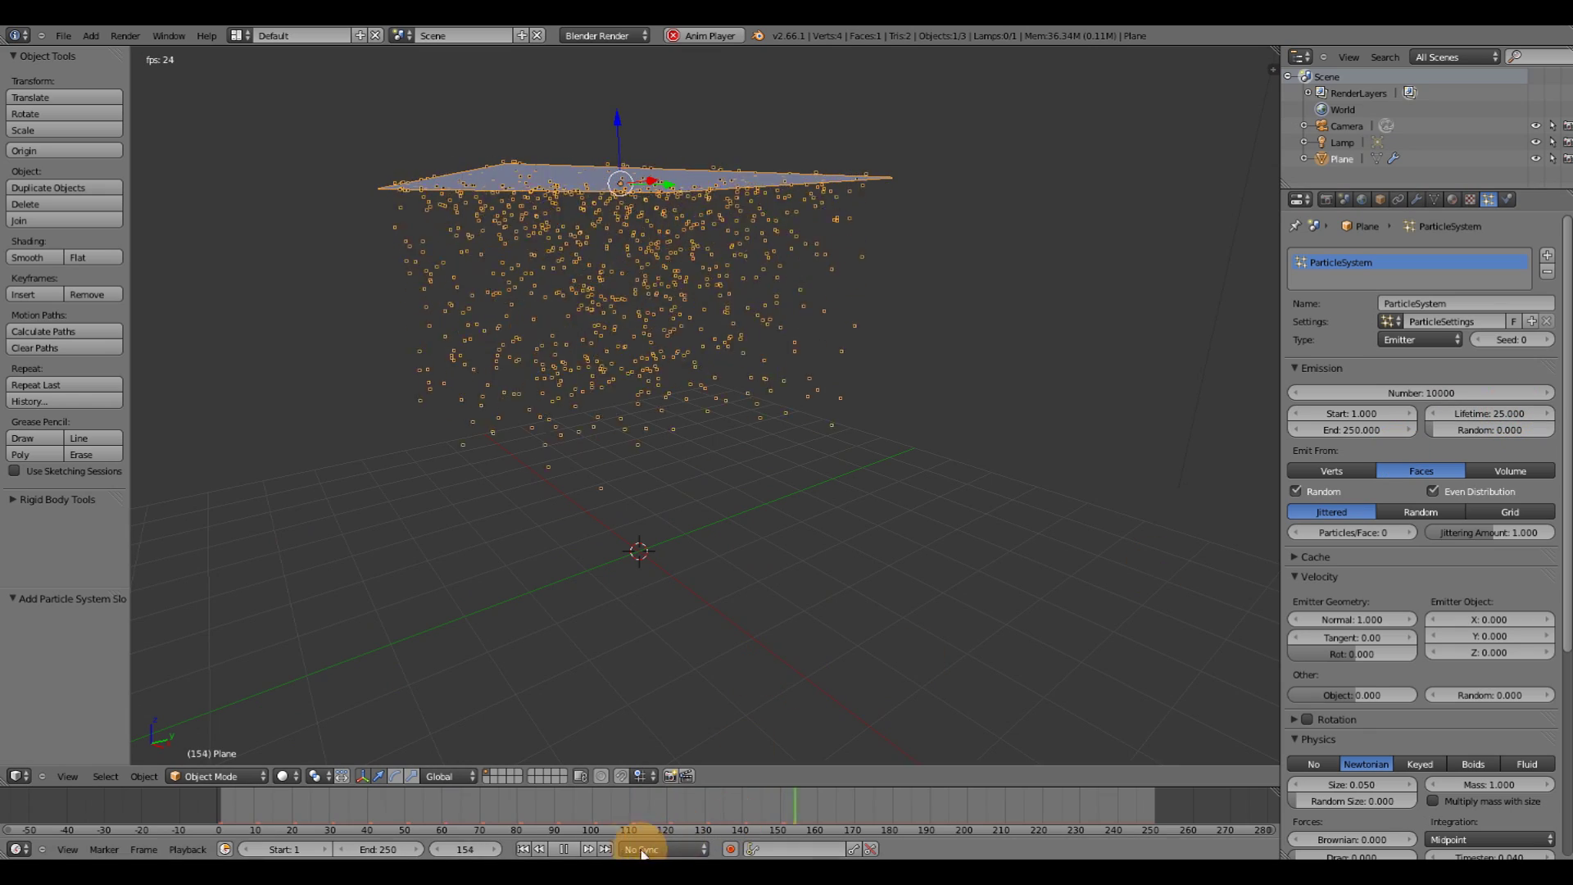
middle_click_drag(639, 457, 620, 429)
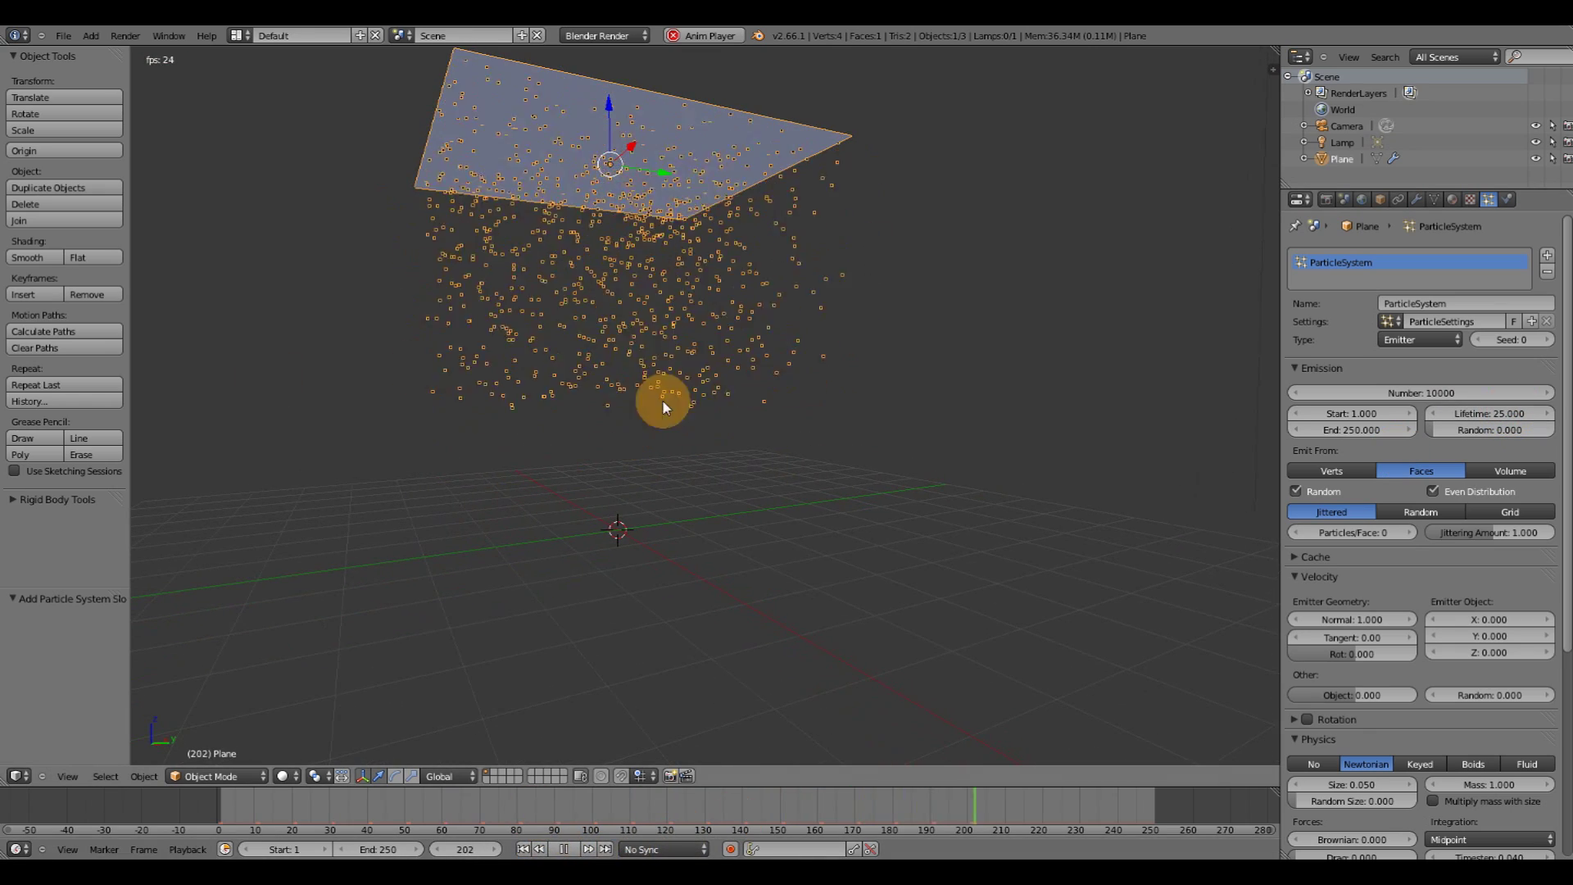
middle_click_drag(365, 418, 655, 405)
scroll(633, 449, "down", 5)
middle_click_drag(868, 450, 878, 441)
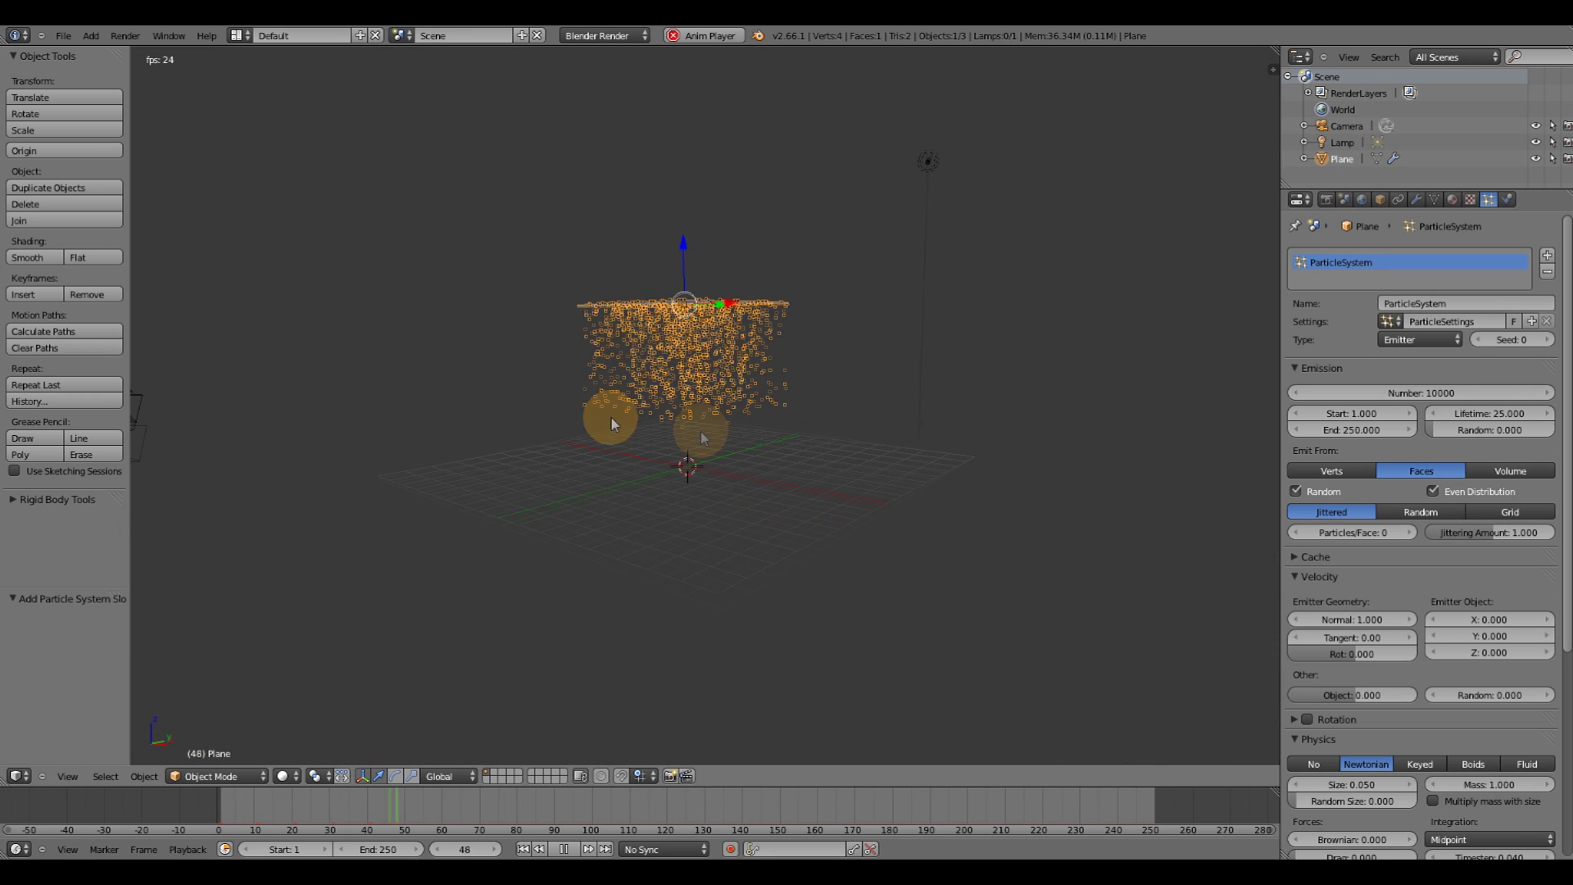
scroll(920, 466, "up", 3)
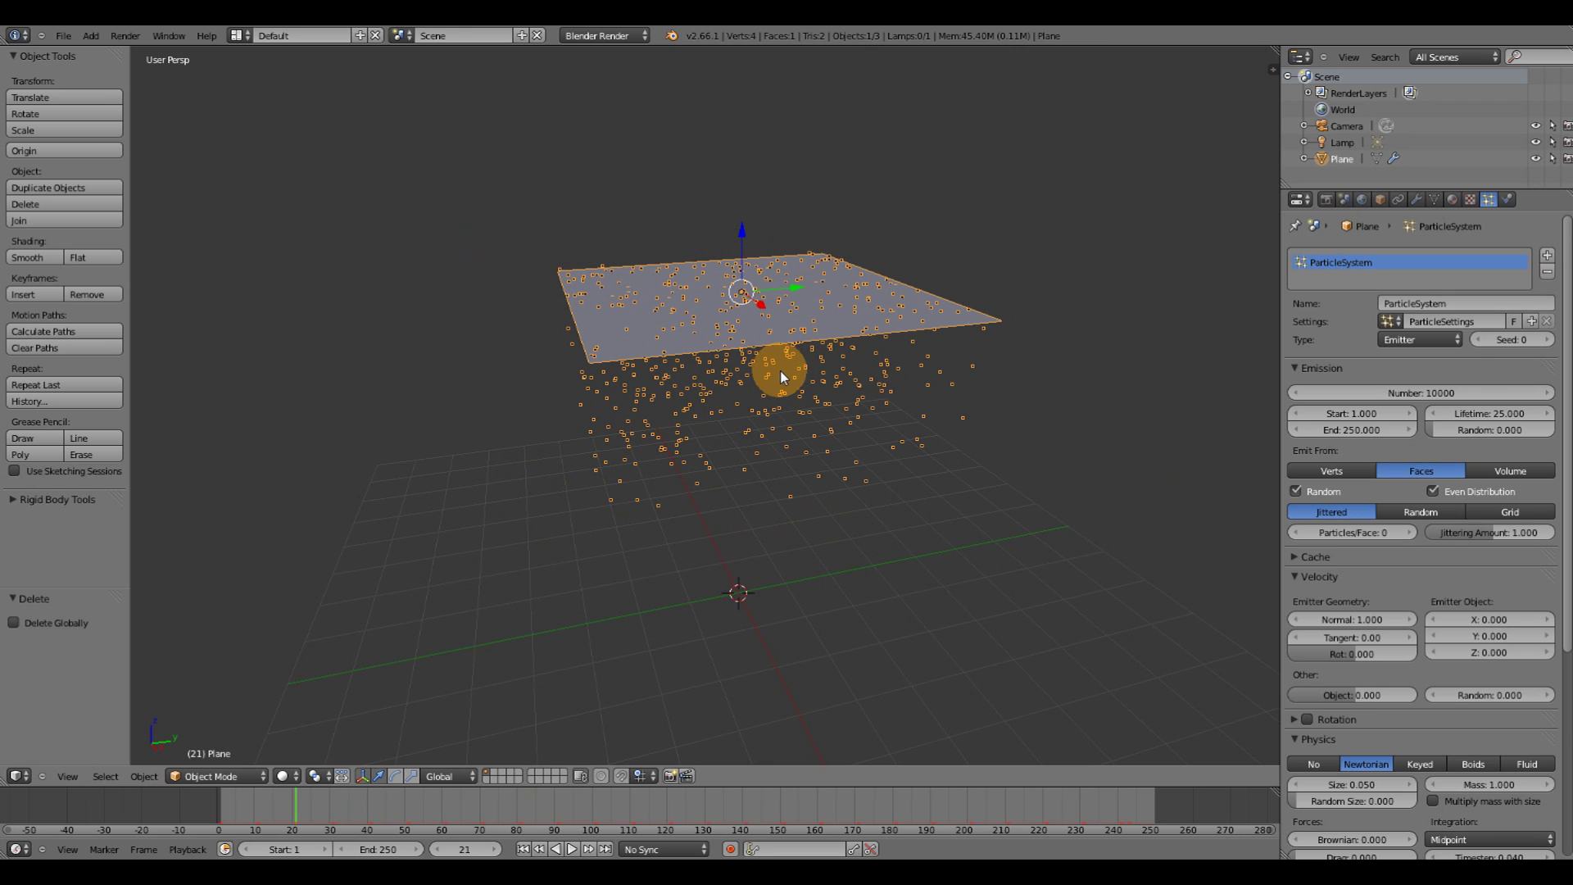
Add a UV sphere and place it beside the raised plane at about X -4.67, Y -6.77, Z 6.67
mouse_move(780, 370)
middle_mouse_down()
mouse_move(795, 365)
mouse_move(783, 371)
middle_mouse_up()
scroll(792, 374, "up", 3)
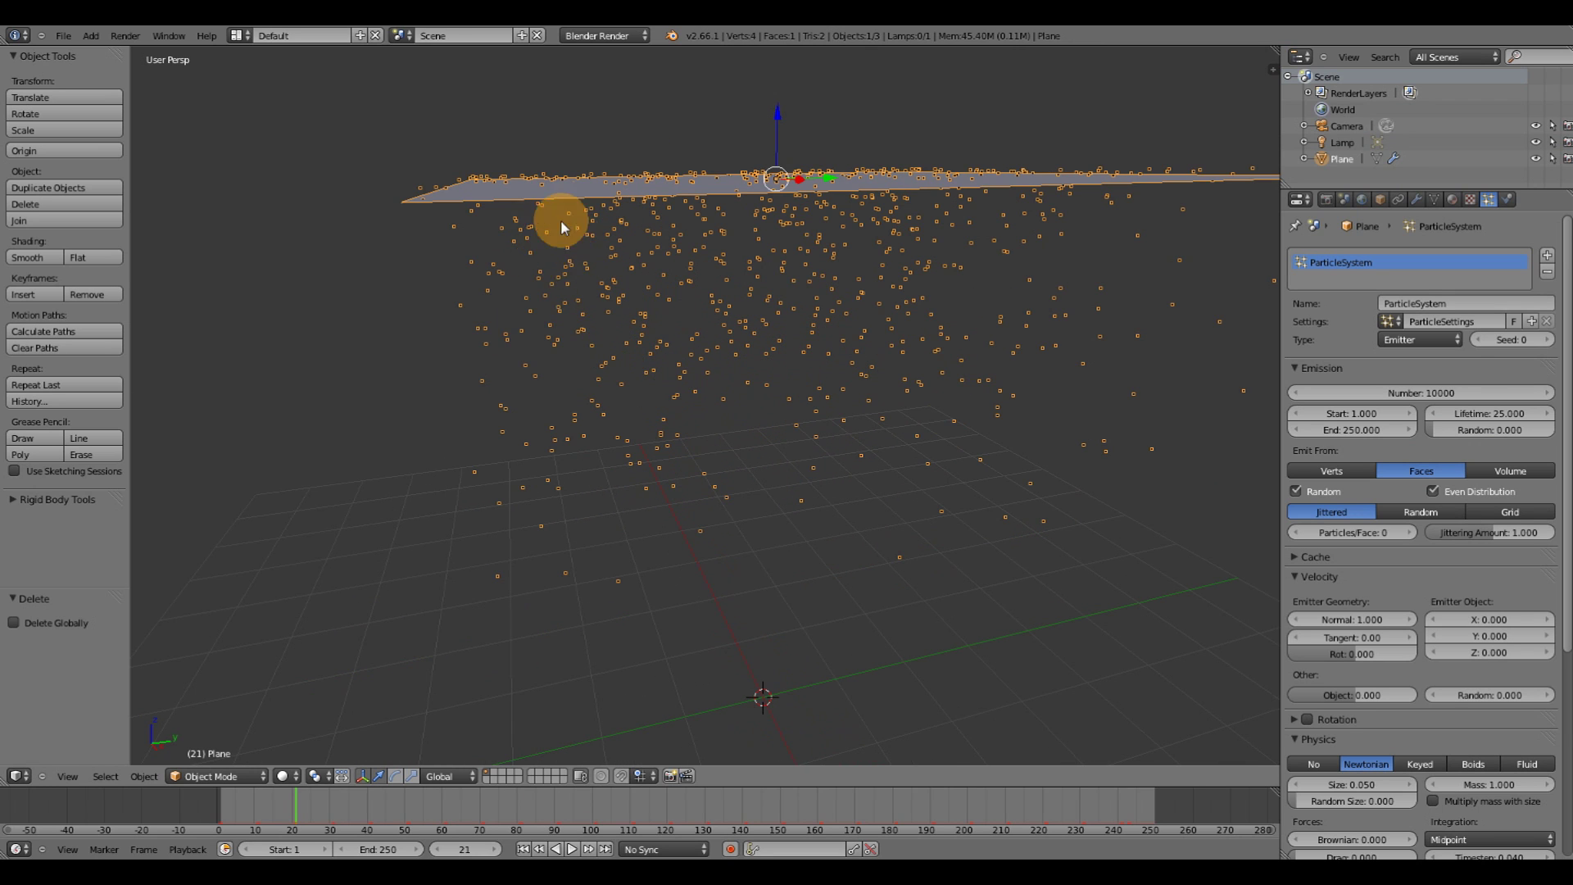
scroll(947, 430, "down", 3)
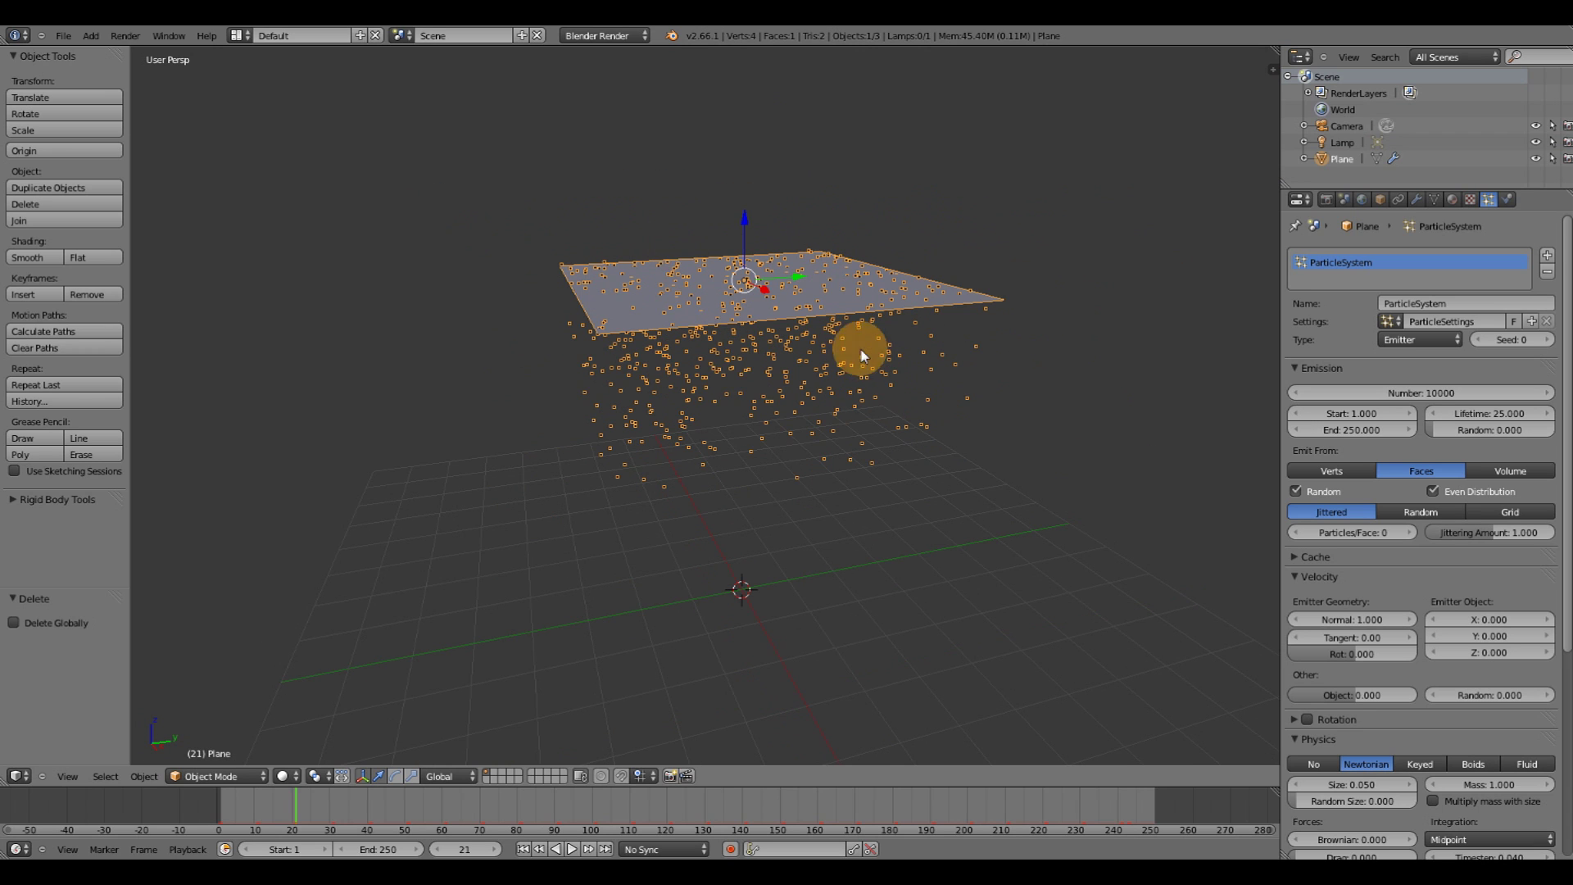
middle_click_drag(747, 340, 642, 306)
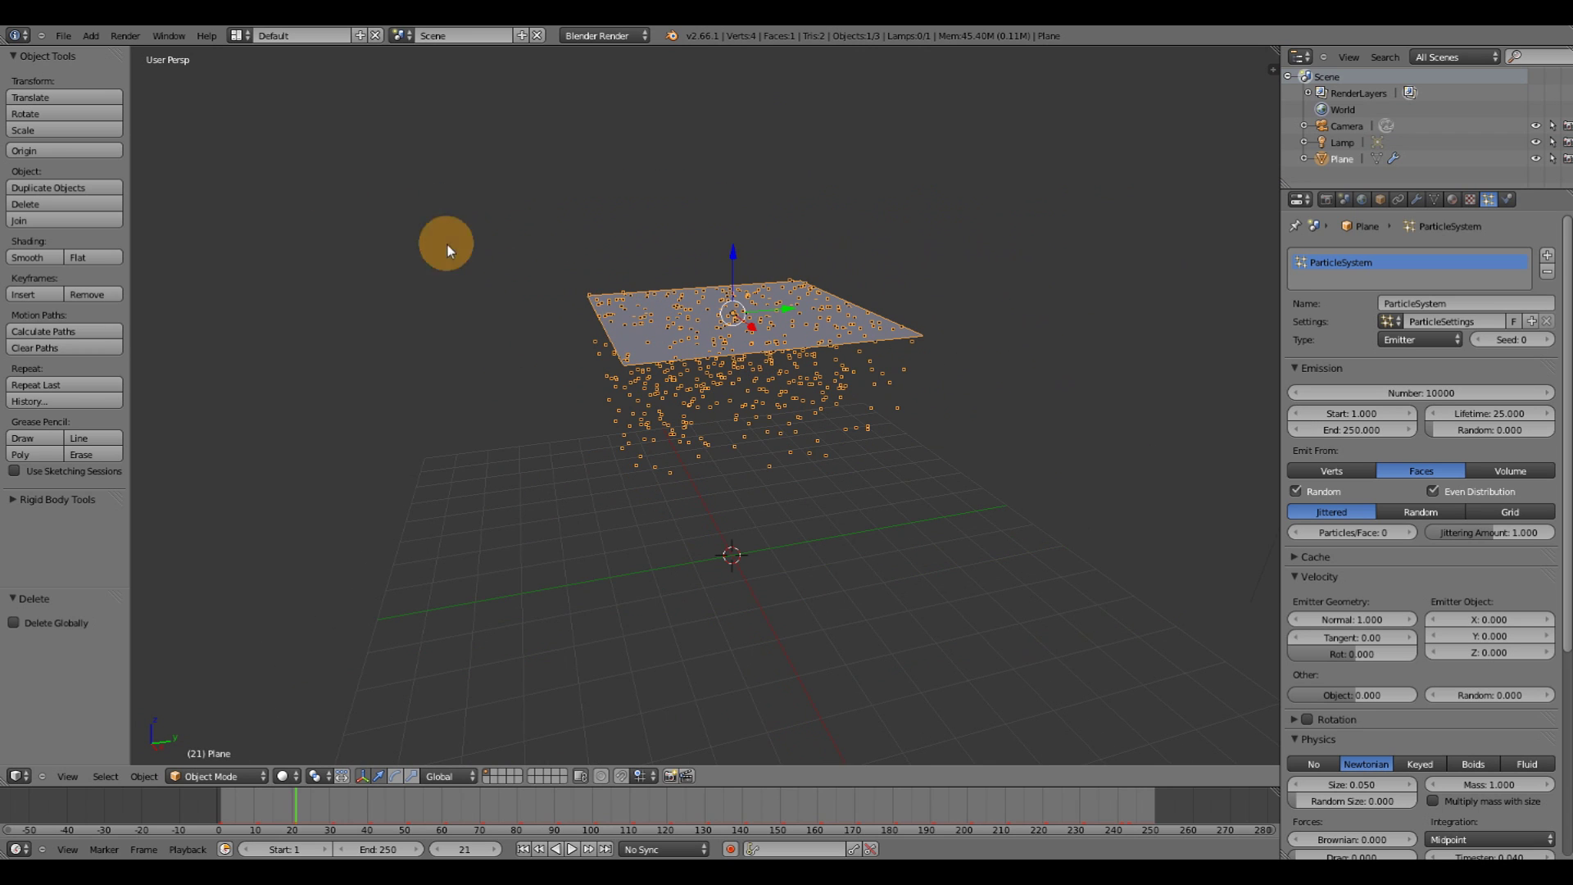
left_click(91, 35)
mouse_move(96, 50)
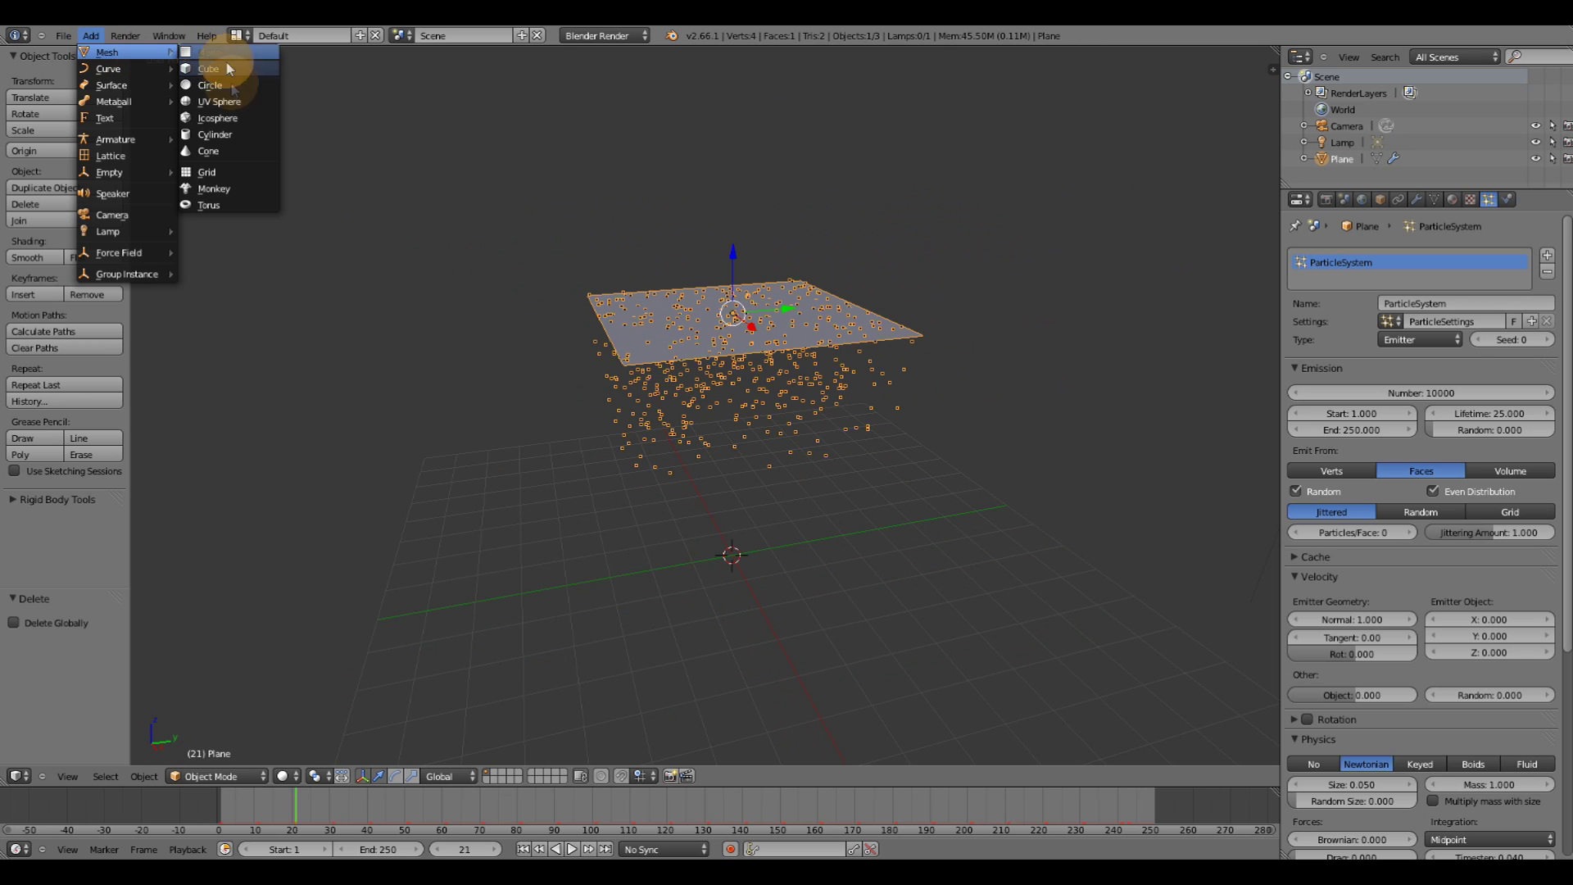
left_click(233, 101)
key("g")
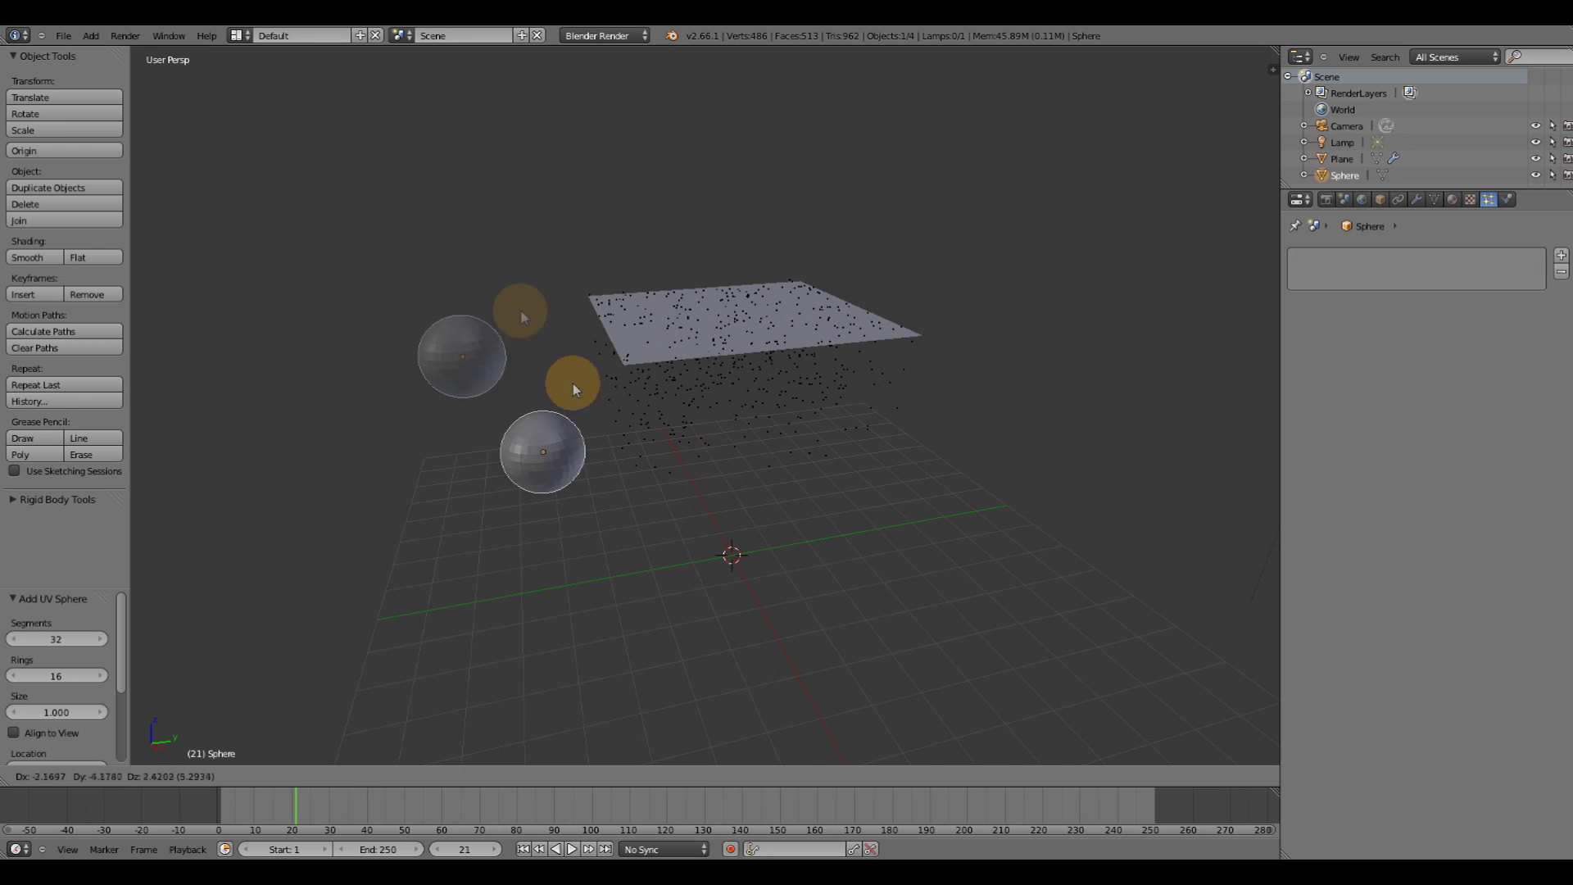
left_click(509, 271)
middle_click_drag(509, 276, 512, 376)
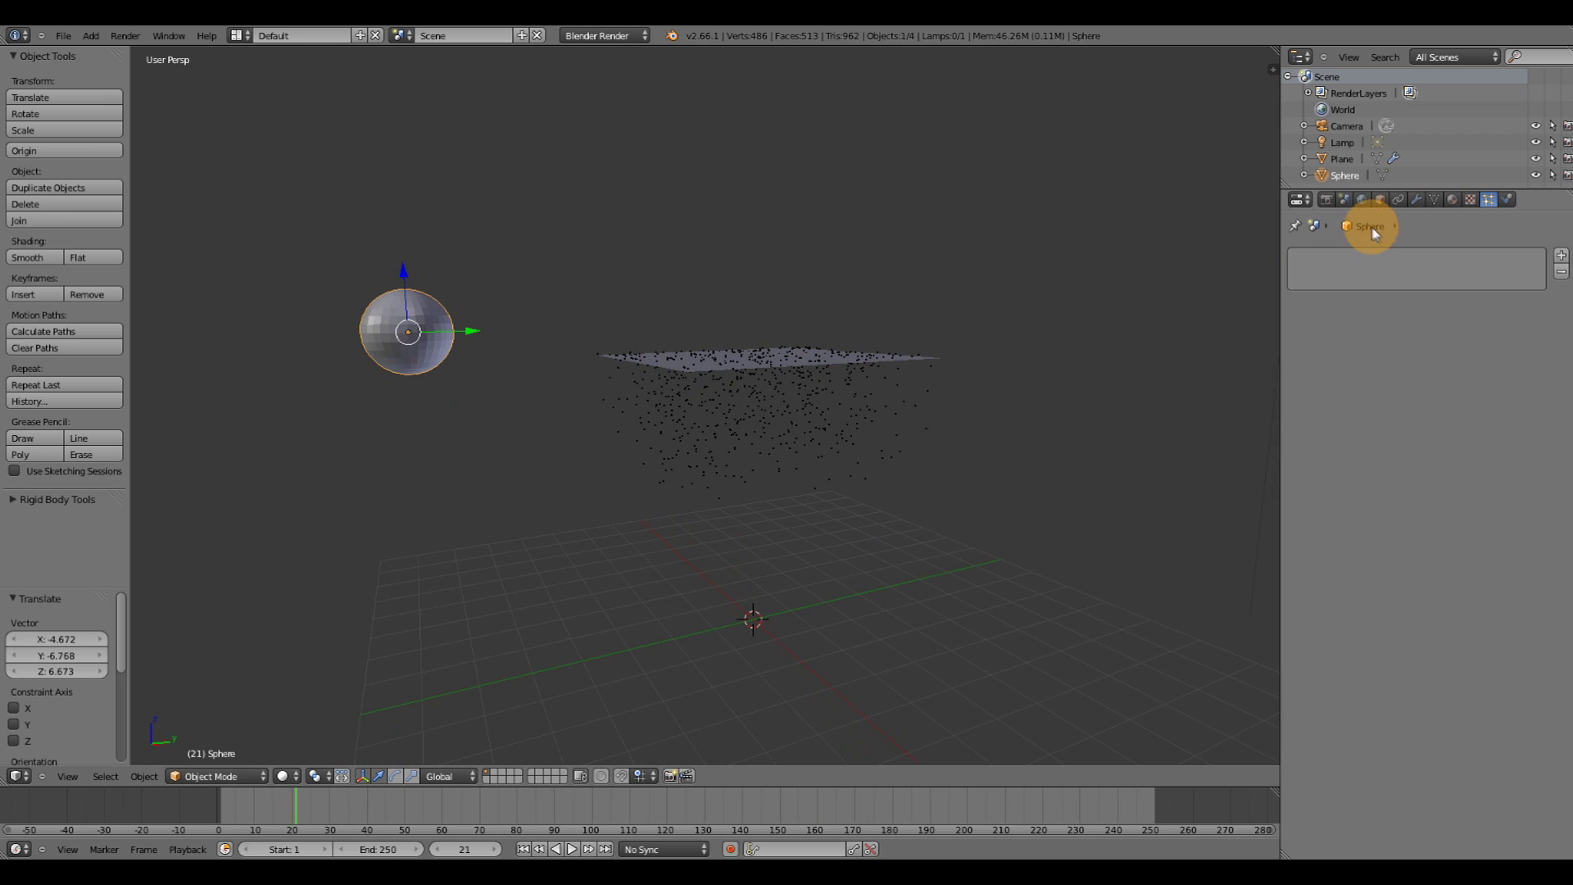
Rename the sphere as Example and shift it about 0.58 units away from the plane along the Y axis
left_click(1382, 200)
left_click(1364, 256)
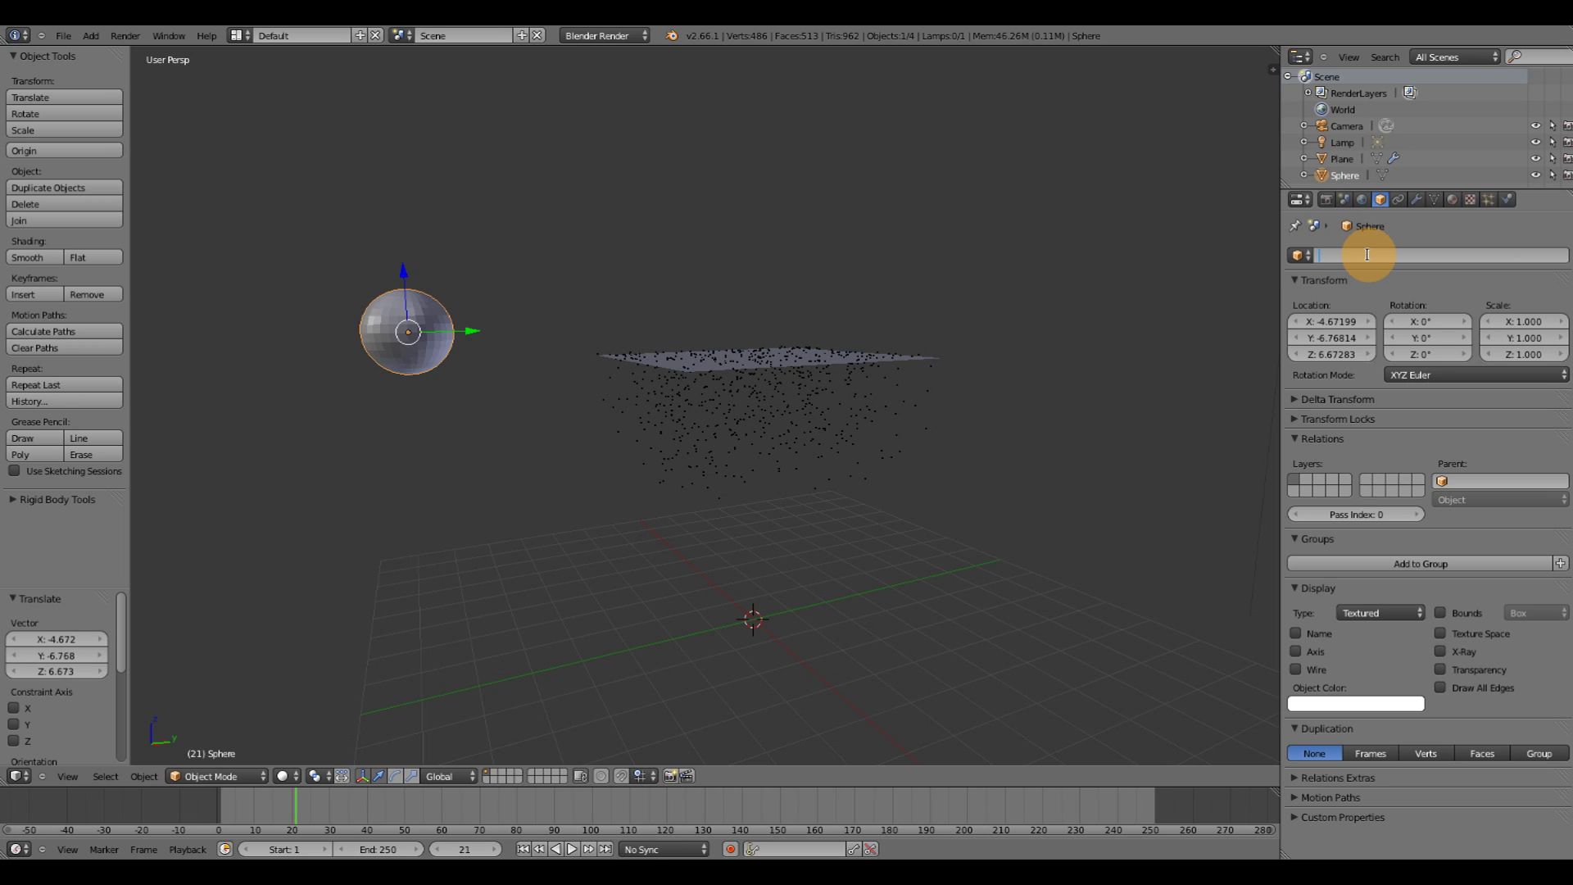
type("Example")
key("Return")
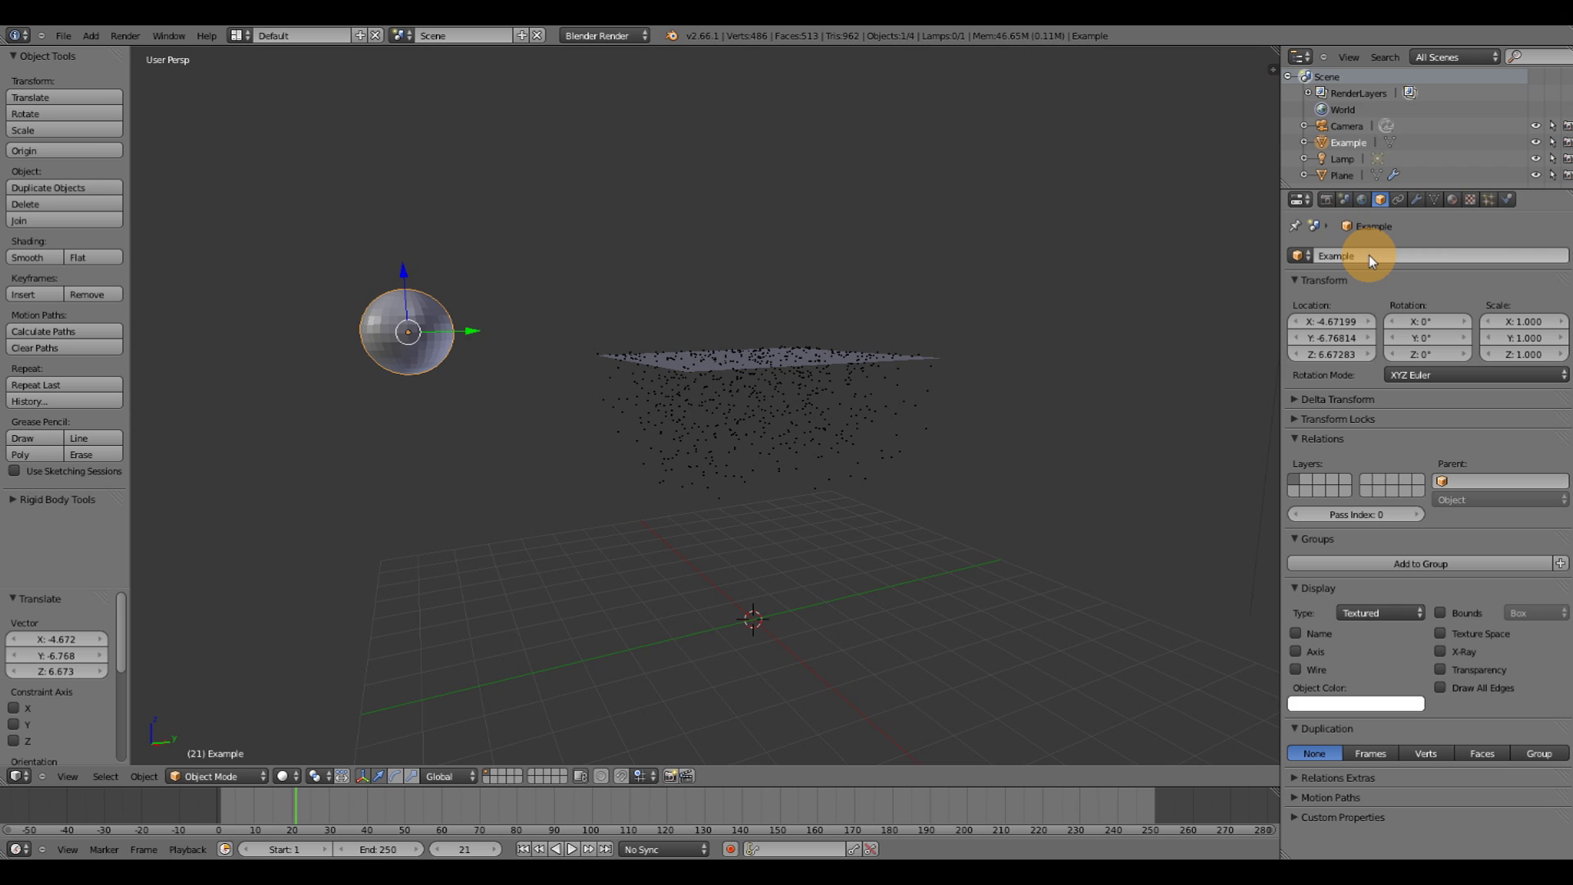
middle_click_drag(731, 363, 521, 404)
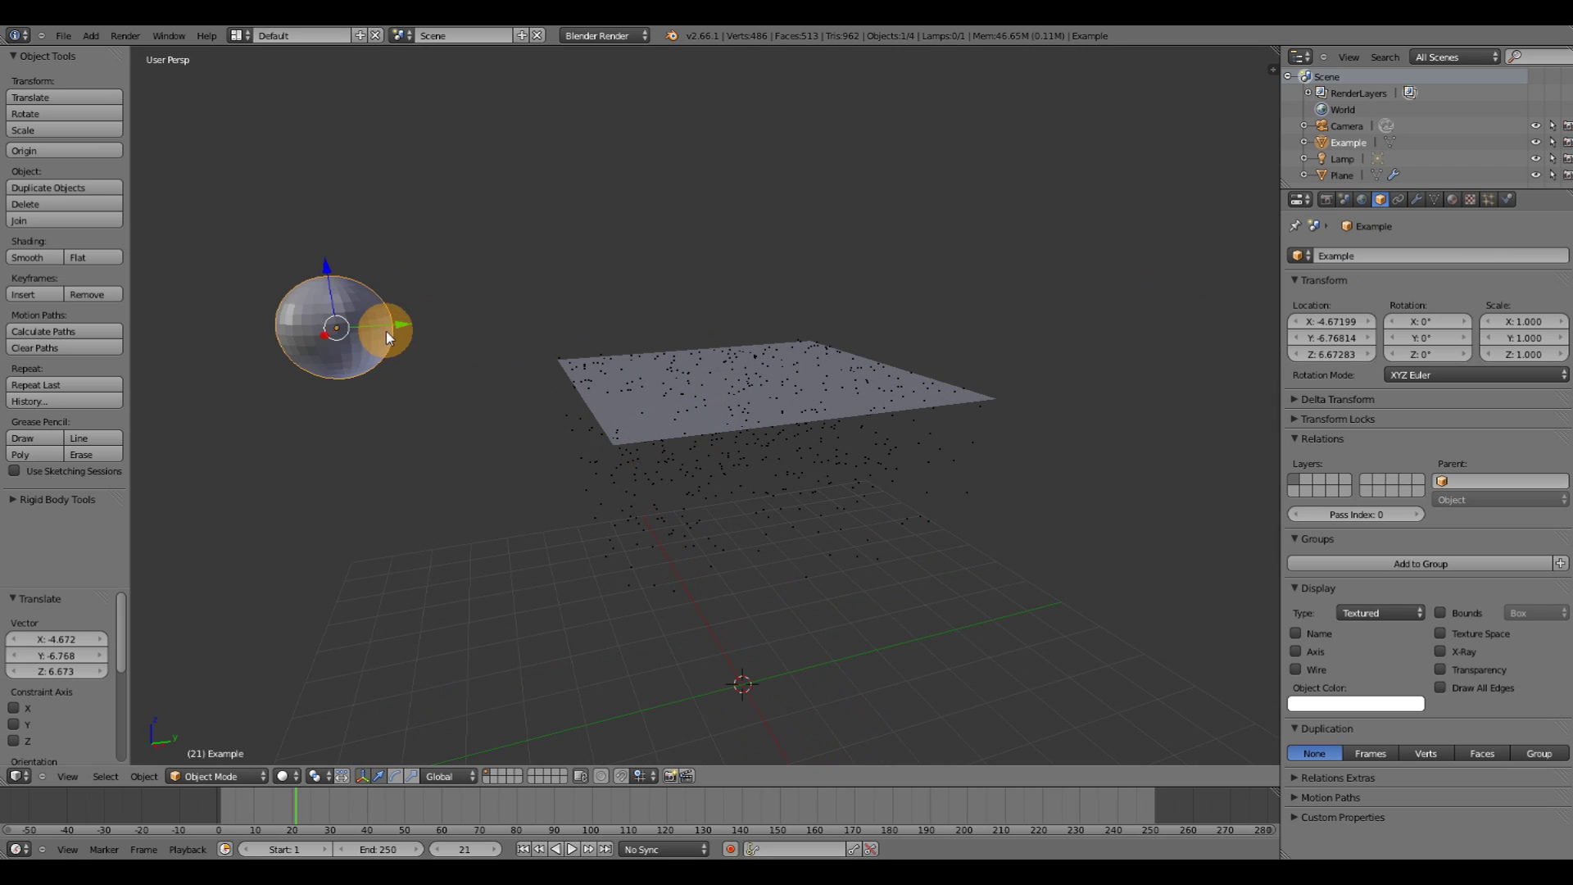
left_click_drag(386, 328, 358, 315)
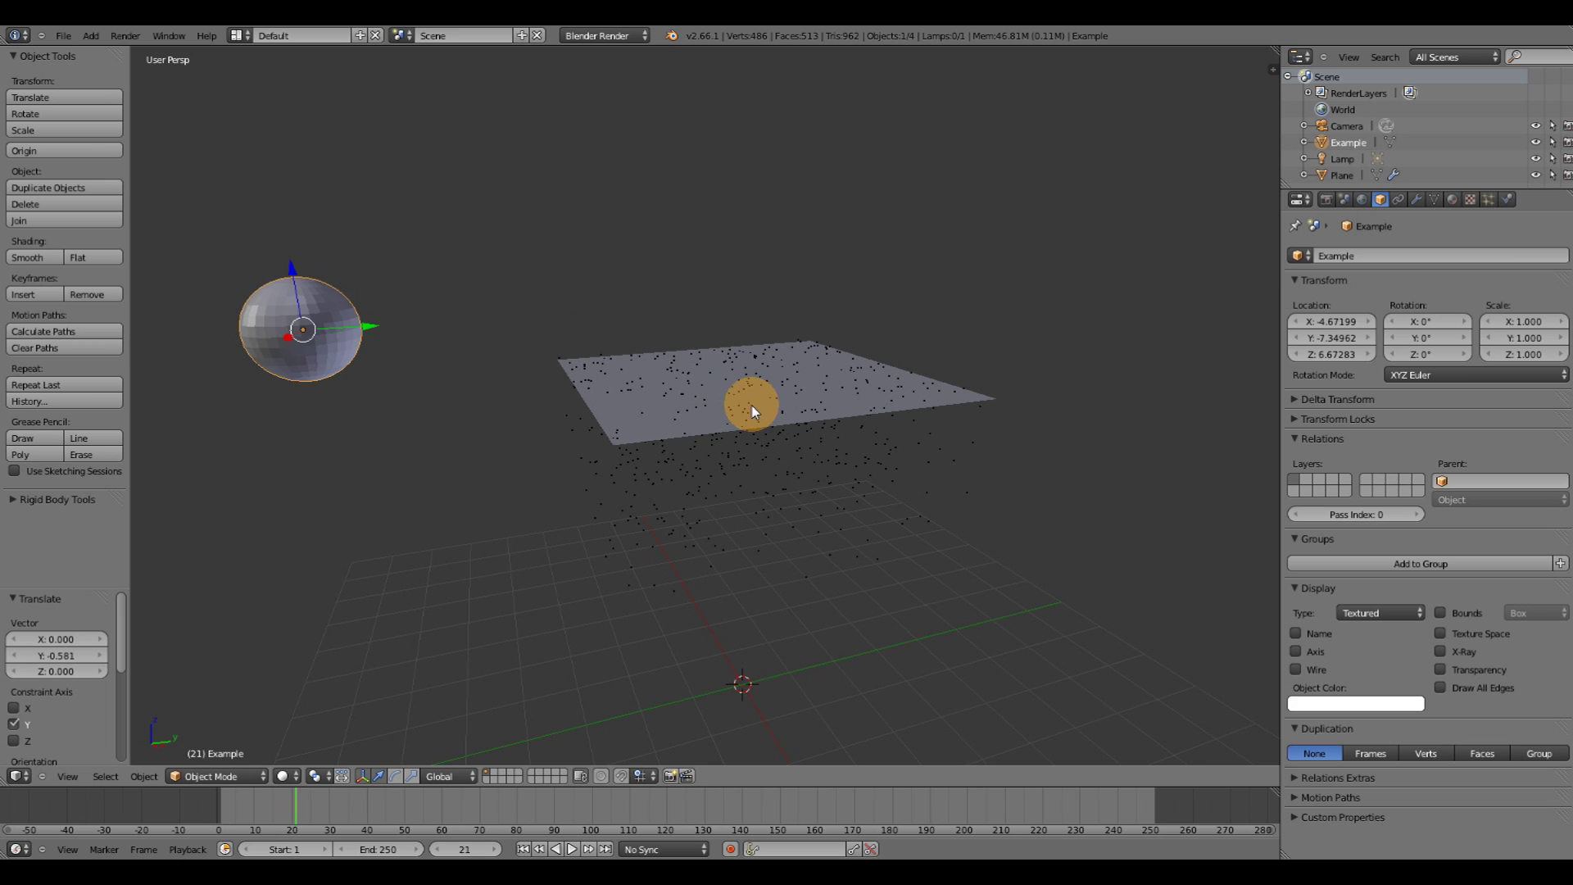
Set the plane's particle system to render as Object, with Example as the dupli object
right_click(752, 404)
middle_click_drag(823, 449, 530, 404)
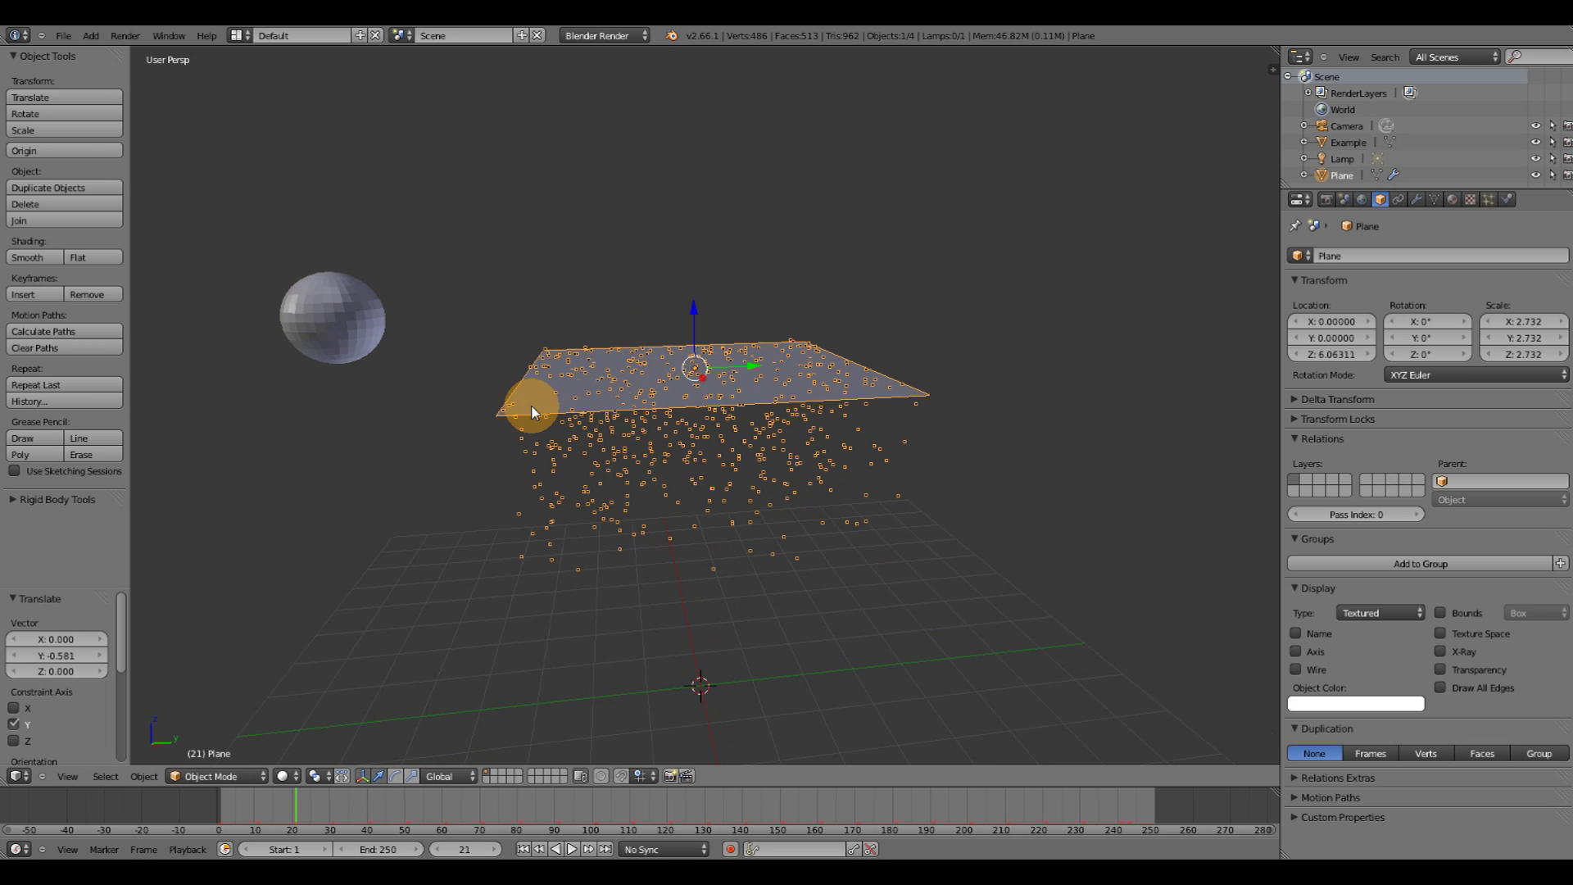
left_click(1492, 200)
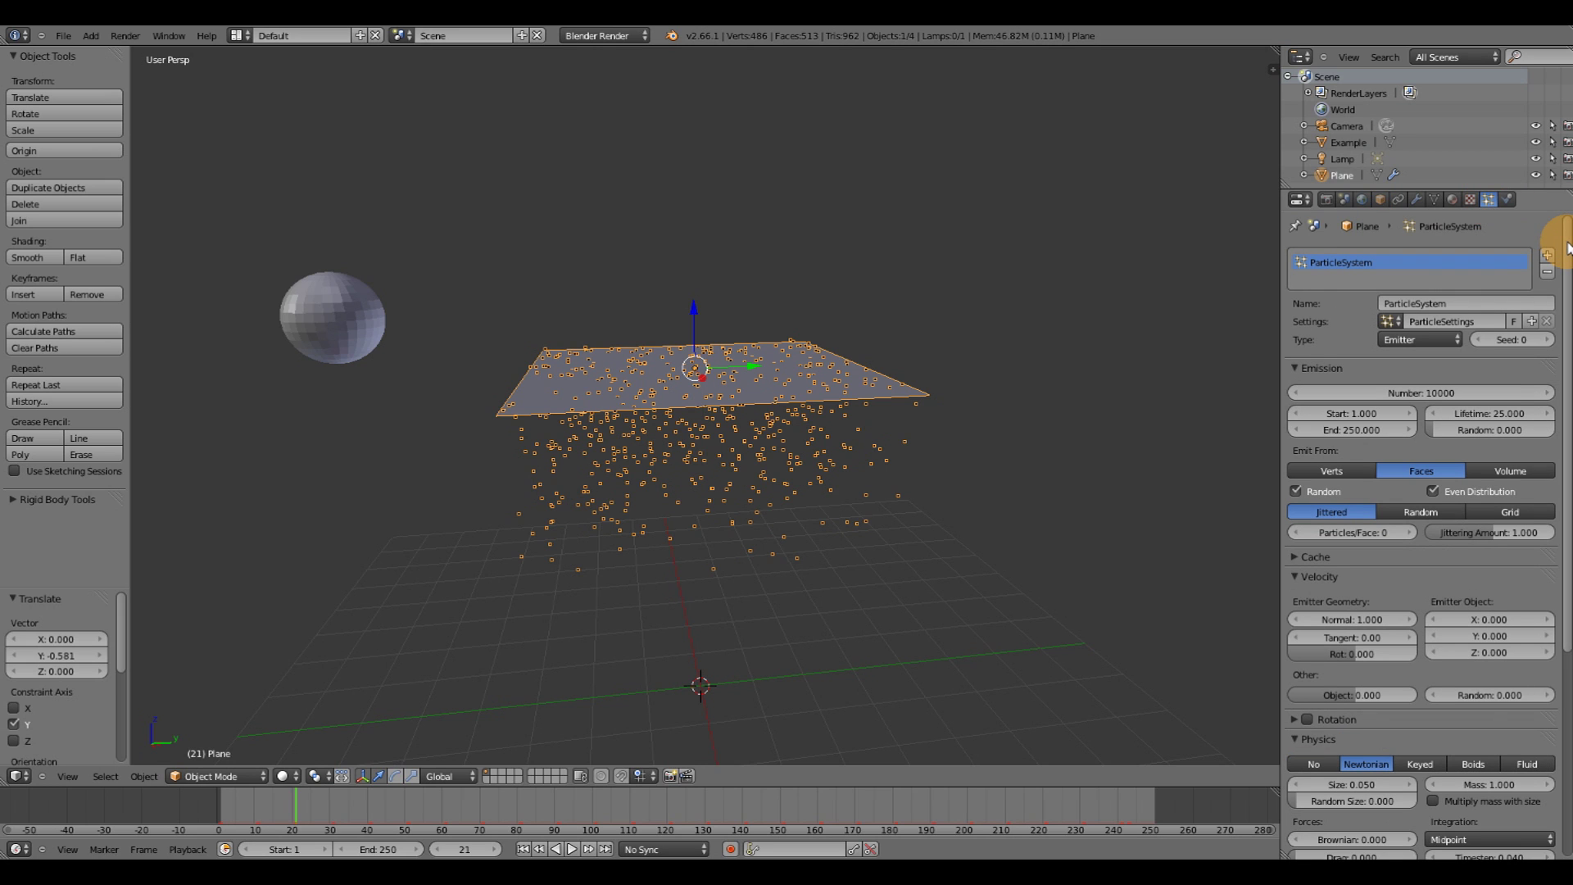
left_click_drag(1567, 246, 1567, 457)
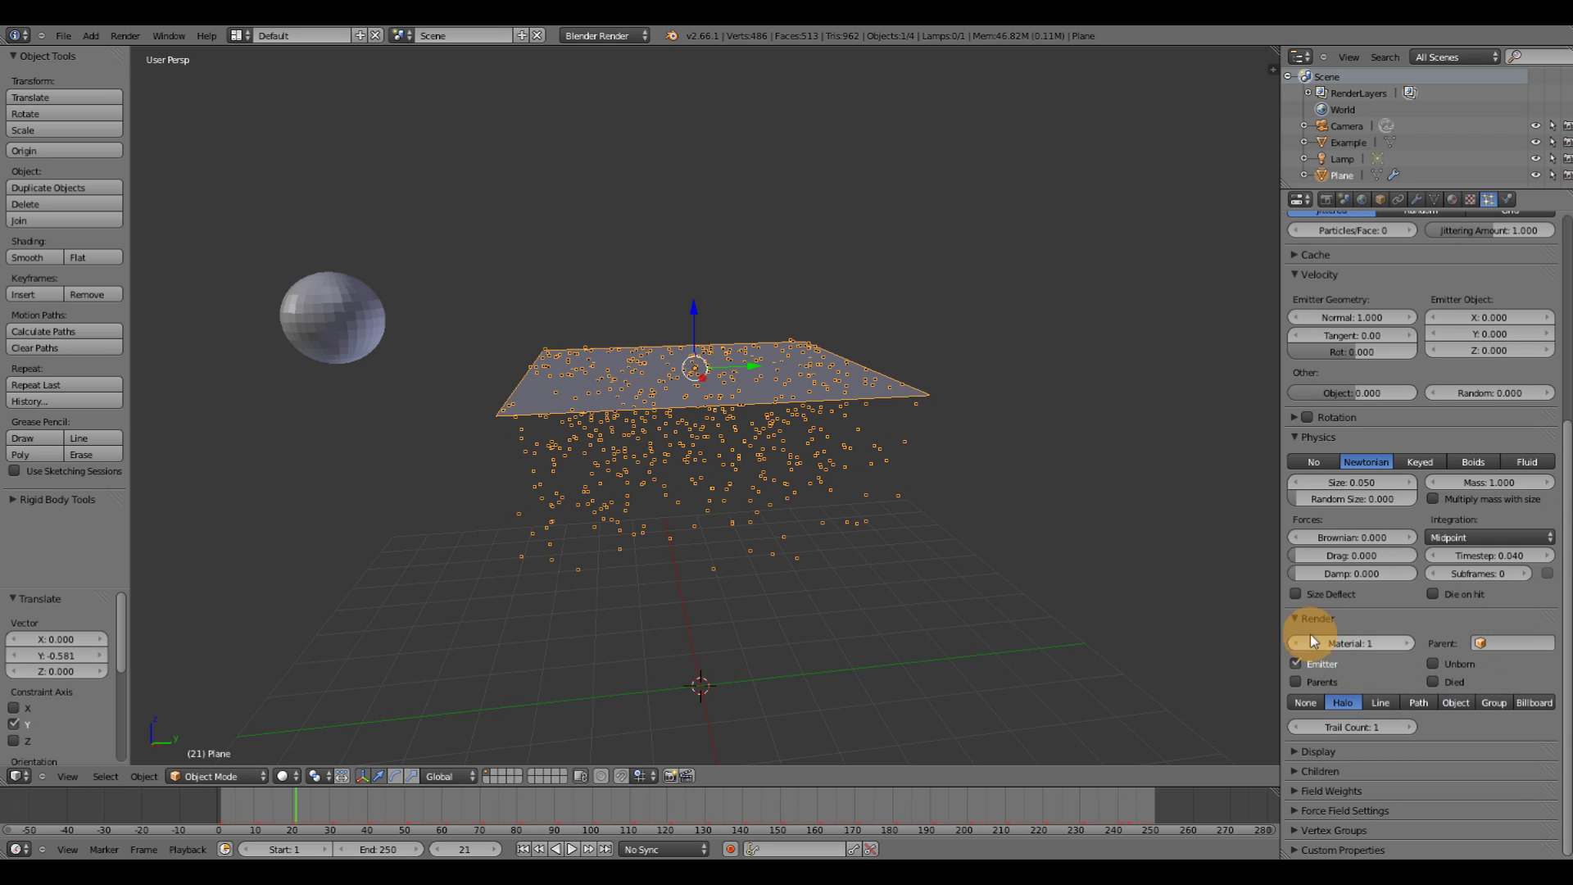
left_click(1453, 703)
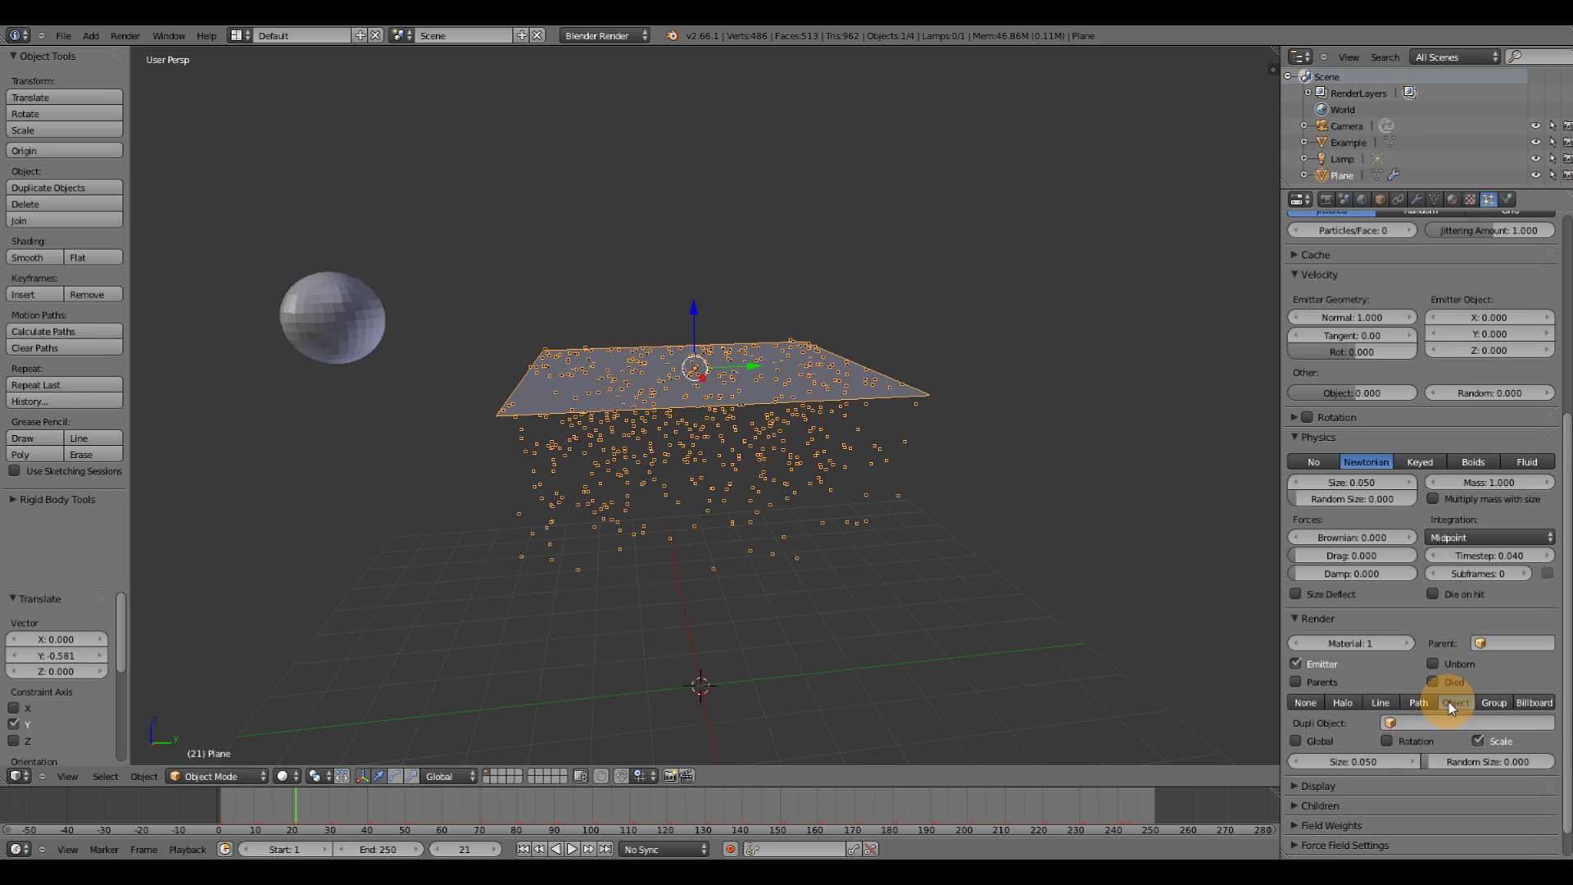
left_click(1403, 724)
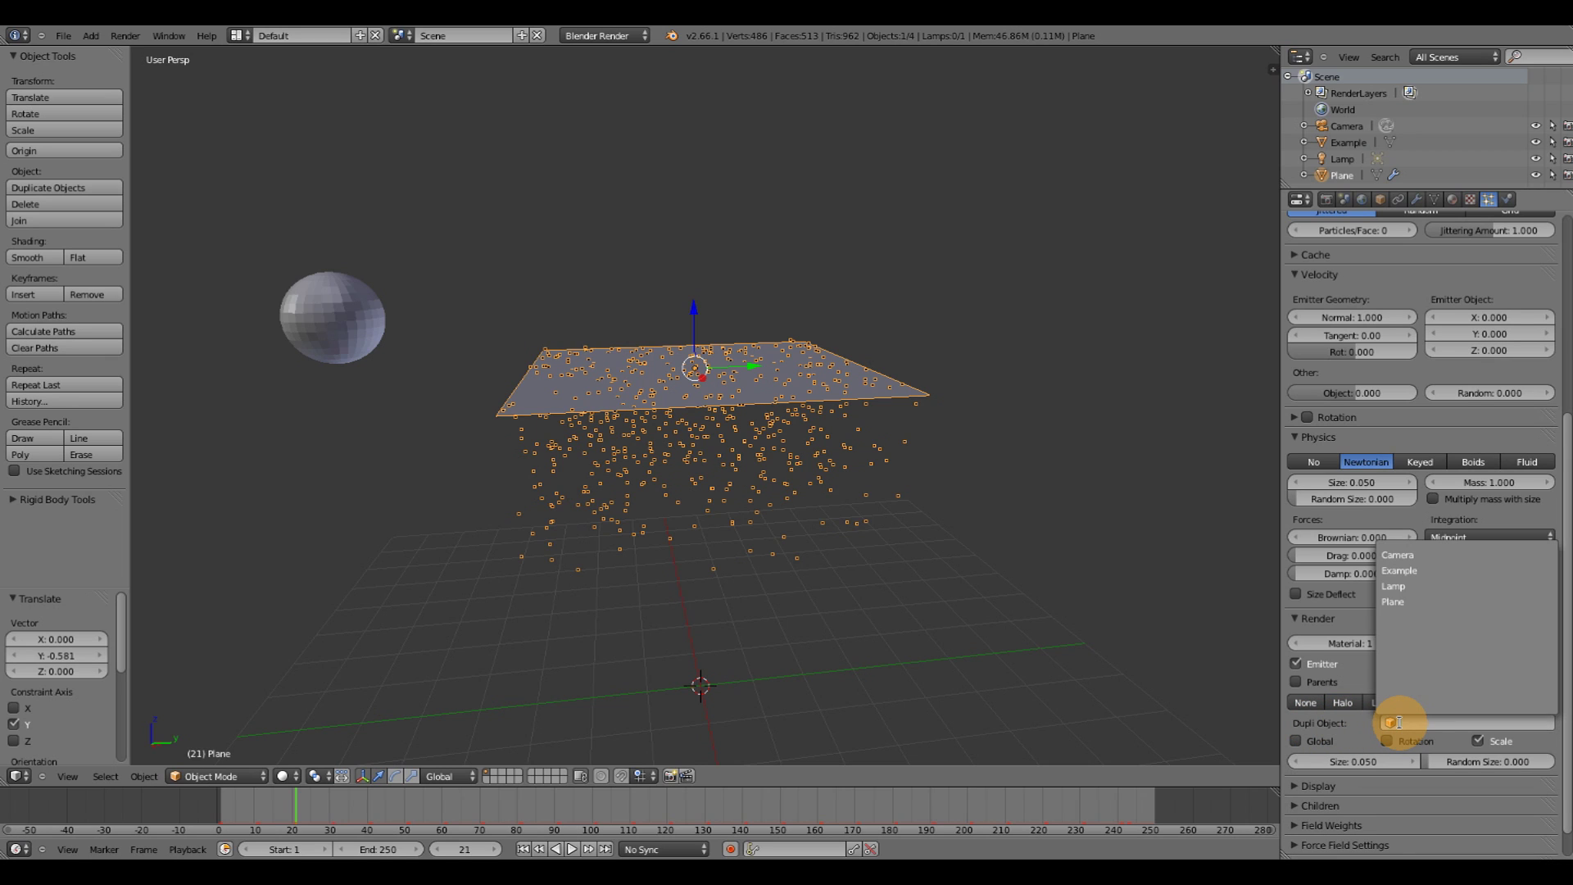
left_click(1403, 572)
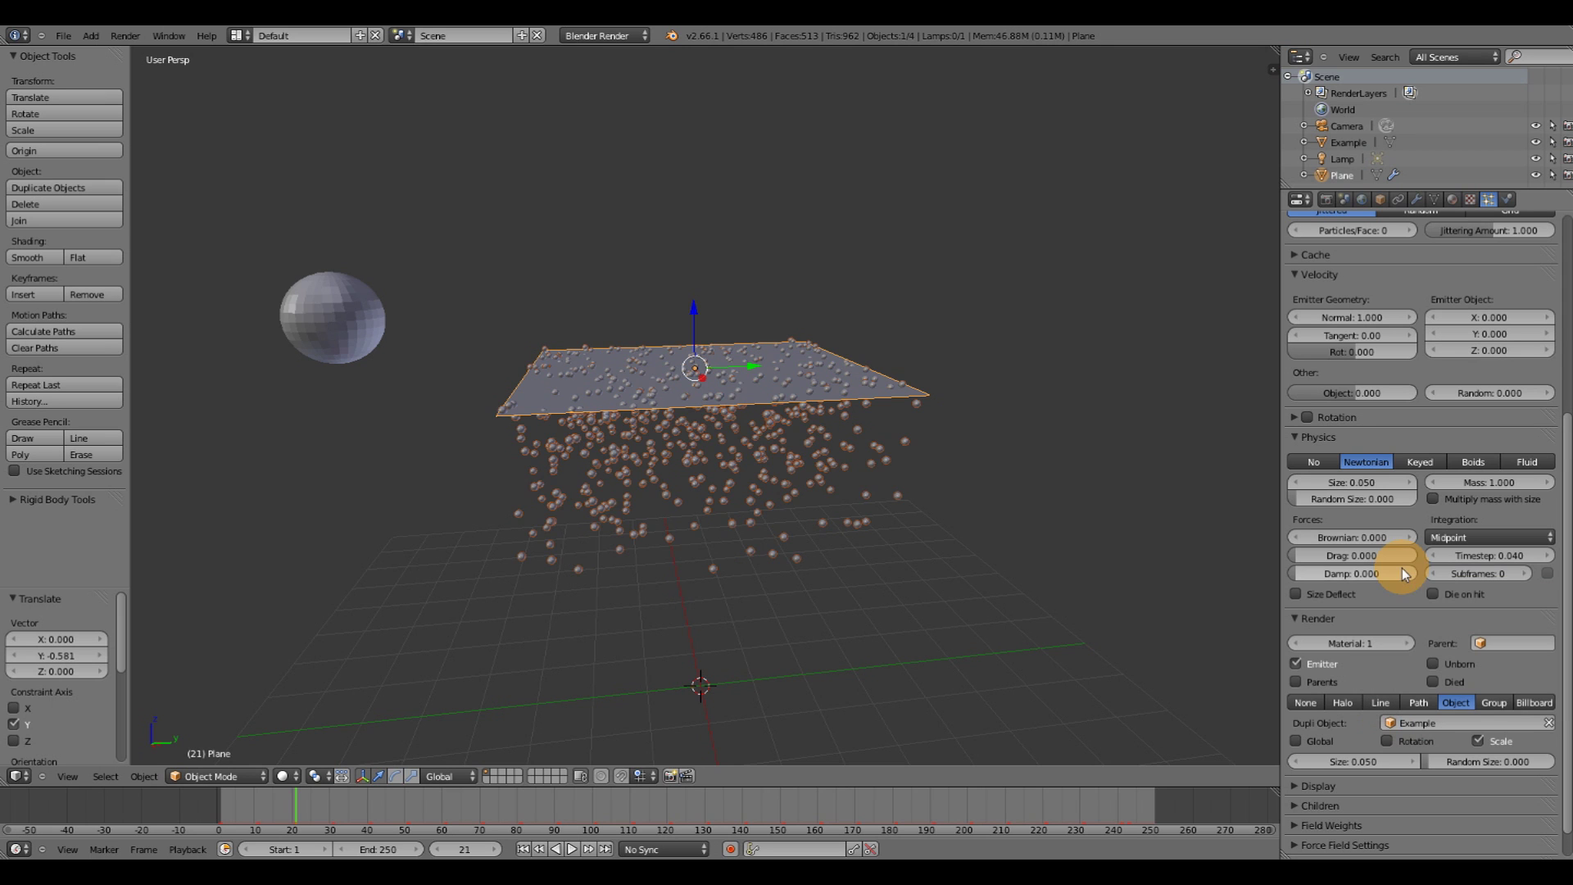
Examine the sphere-shaped particles falling beneath the plane up close and from several angles
middle_click_drag(567, 499, 203, 362)
middle_click_drag(677, 556, 219, 261)
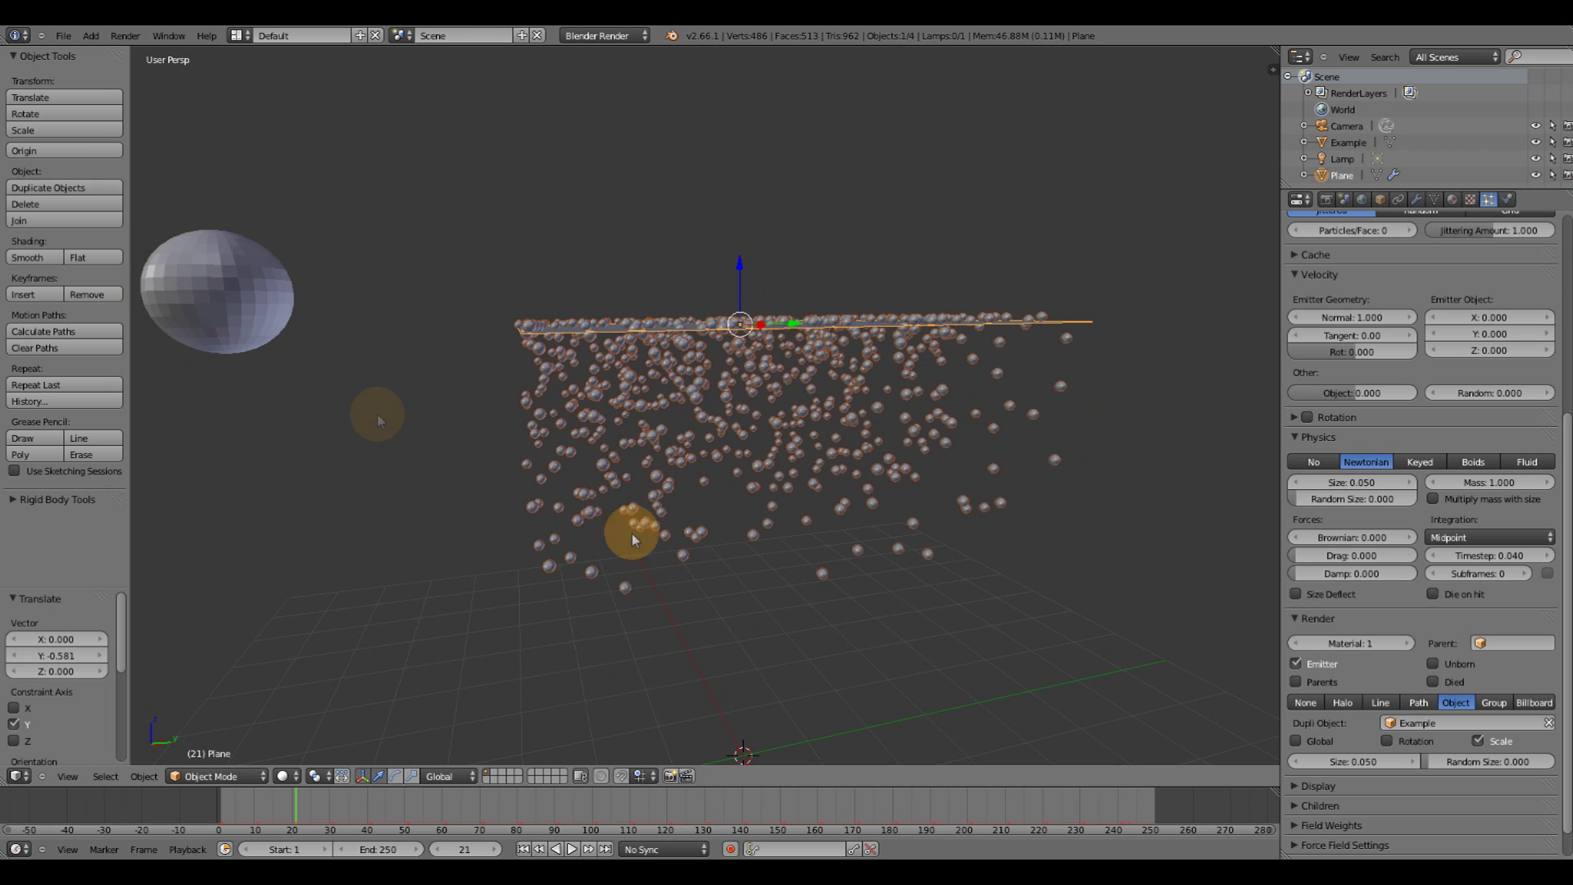
middle_click_drag(632, 533, 796, 573)
scroll(797, 573, "up", 3)
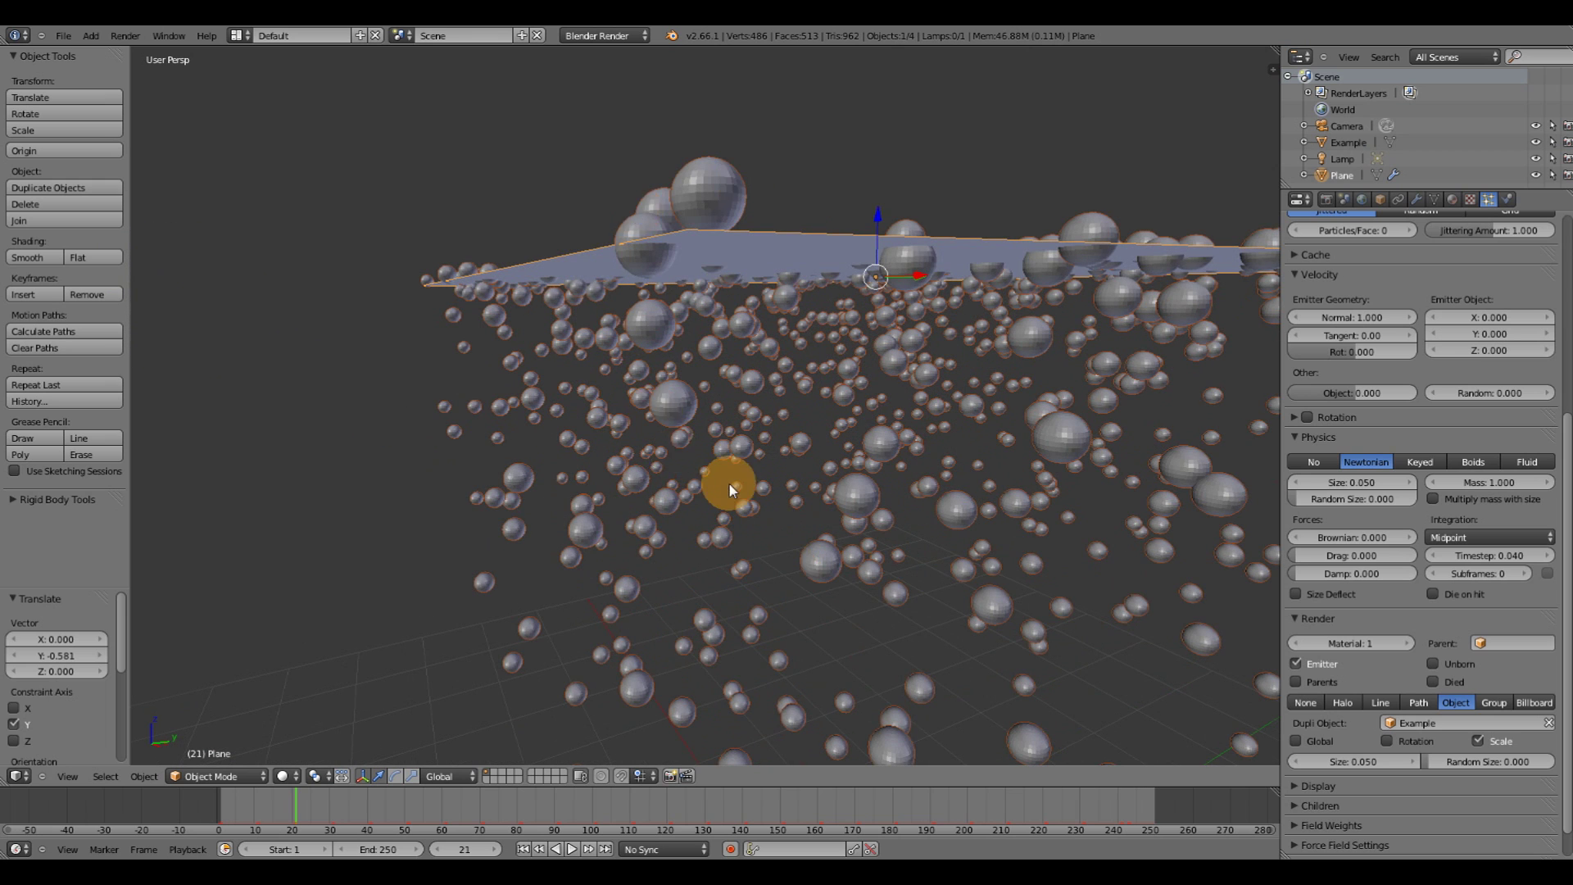
scroll(730, 483, "down", 2)
middle_click_drag(794, 485, 771, 485)
scroll(769, 488, "down", 1)
scroll(720, 485, "up", 1)
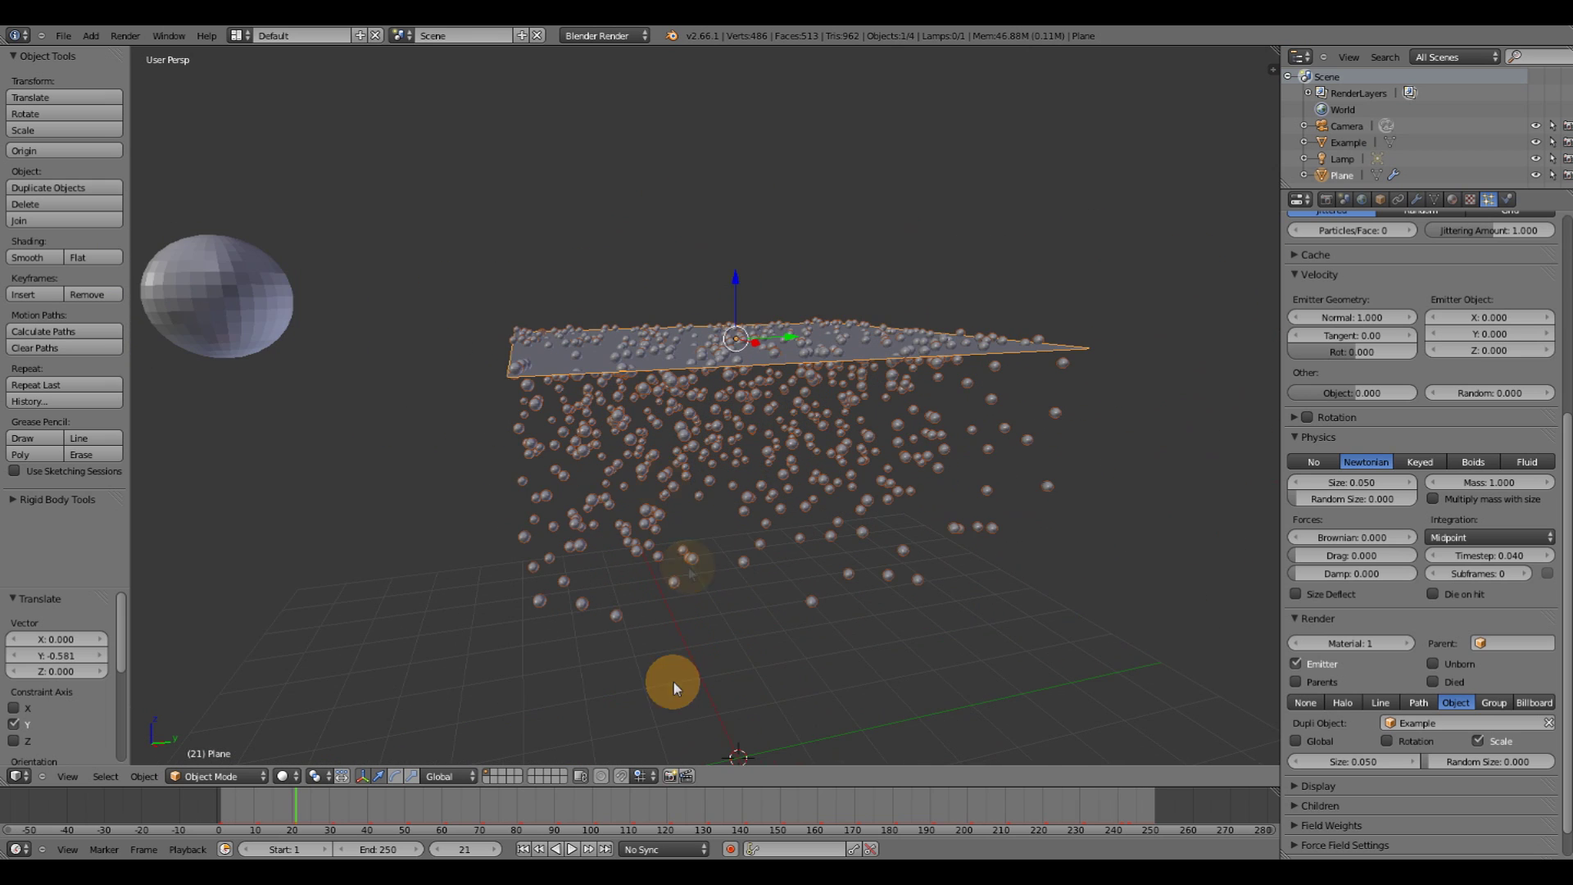
Replay the animation from the first frame and watch the sphere particles fall from the plane
left_click(522, 849)
left_click(573, 849)
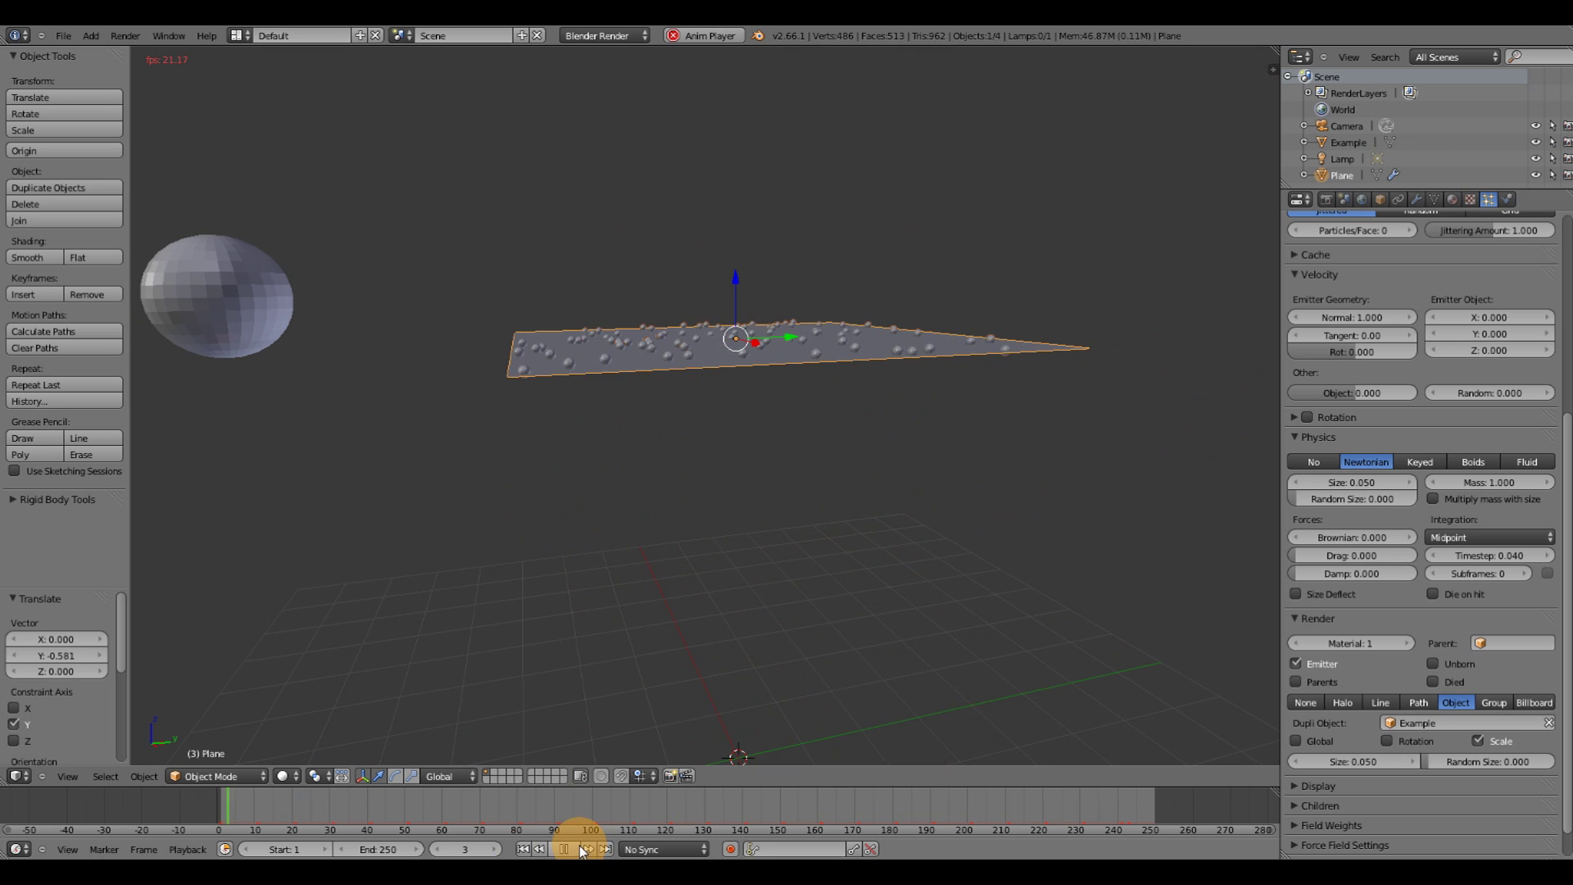
middle_click_drag(642, 587, 736, 537)
scroll(736, 538, "up", 4)
scroll(743, 524, "down", 3)
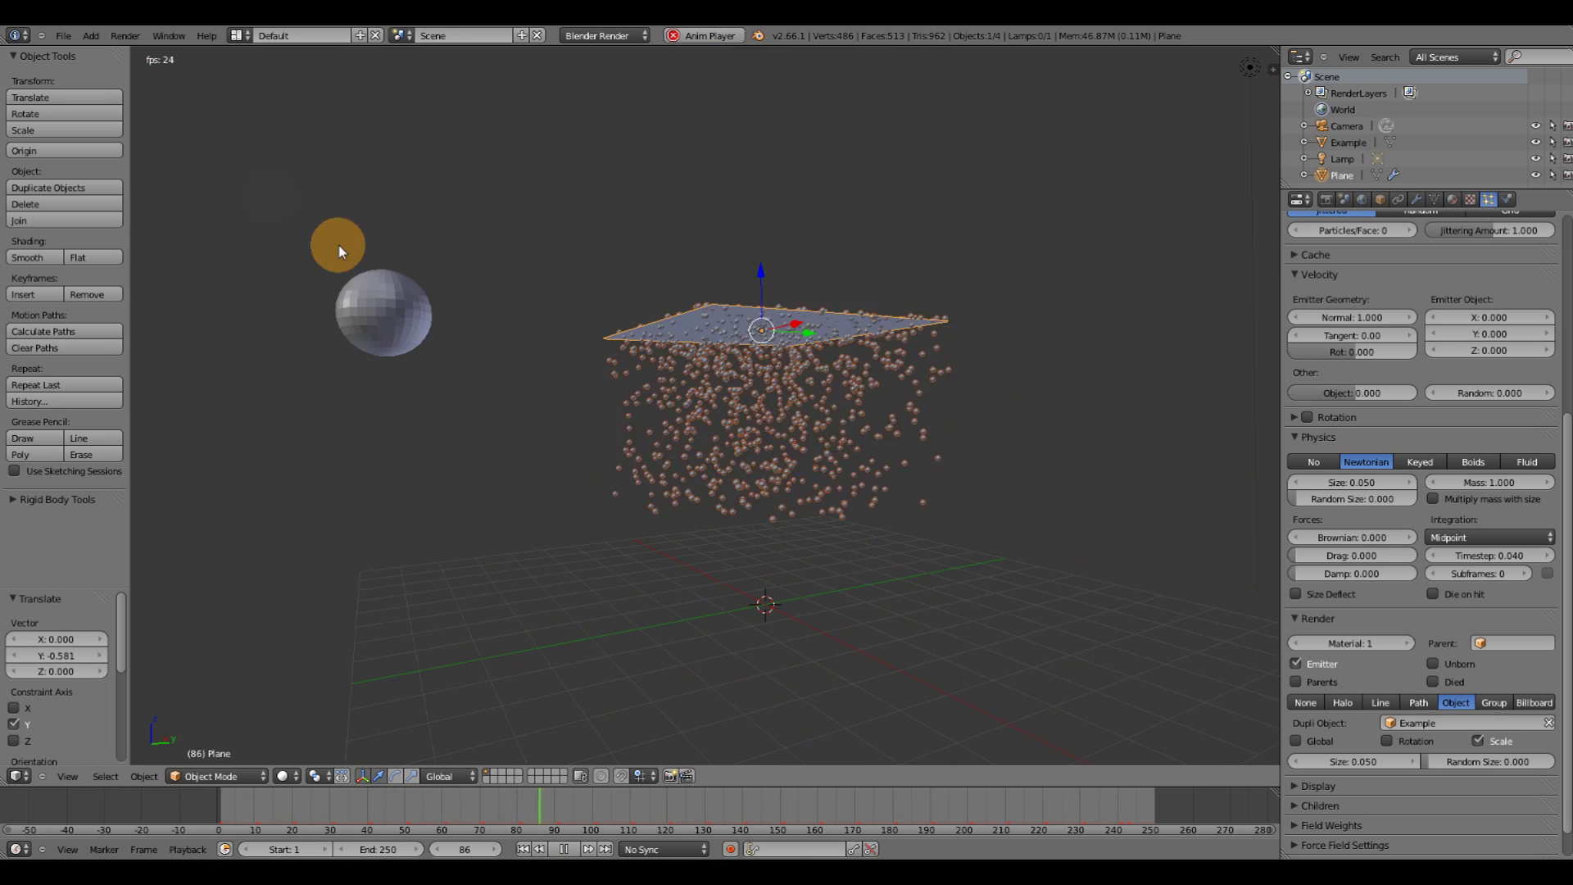
Give the Example sphere a new material with a light red diffuse colour while the animation plays
right_click(373, 336)
middle_click_drag(703, 474, 745, 482)
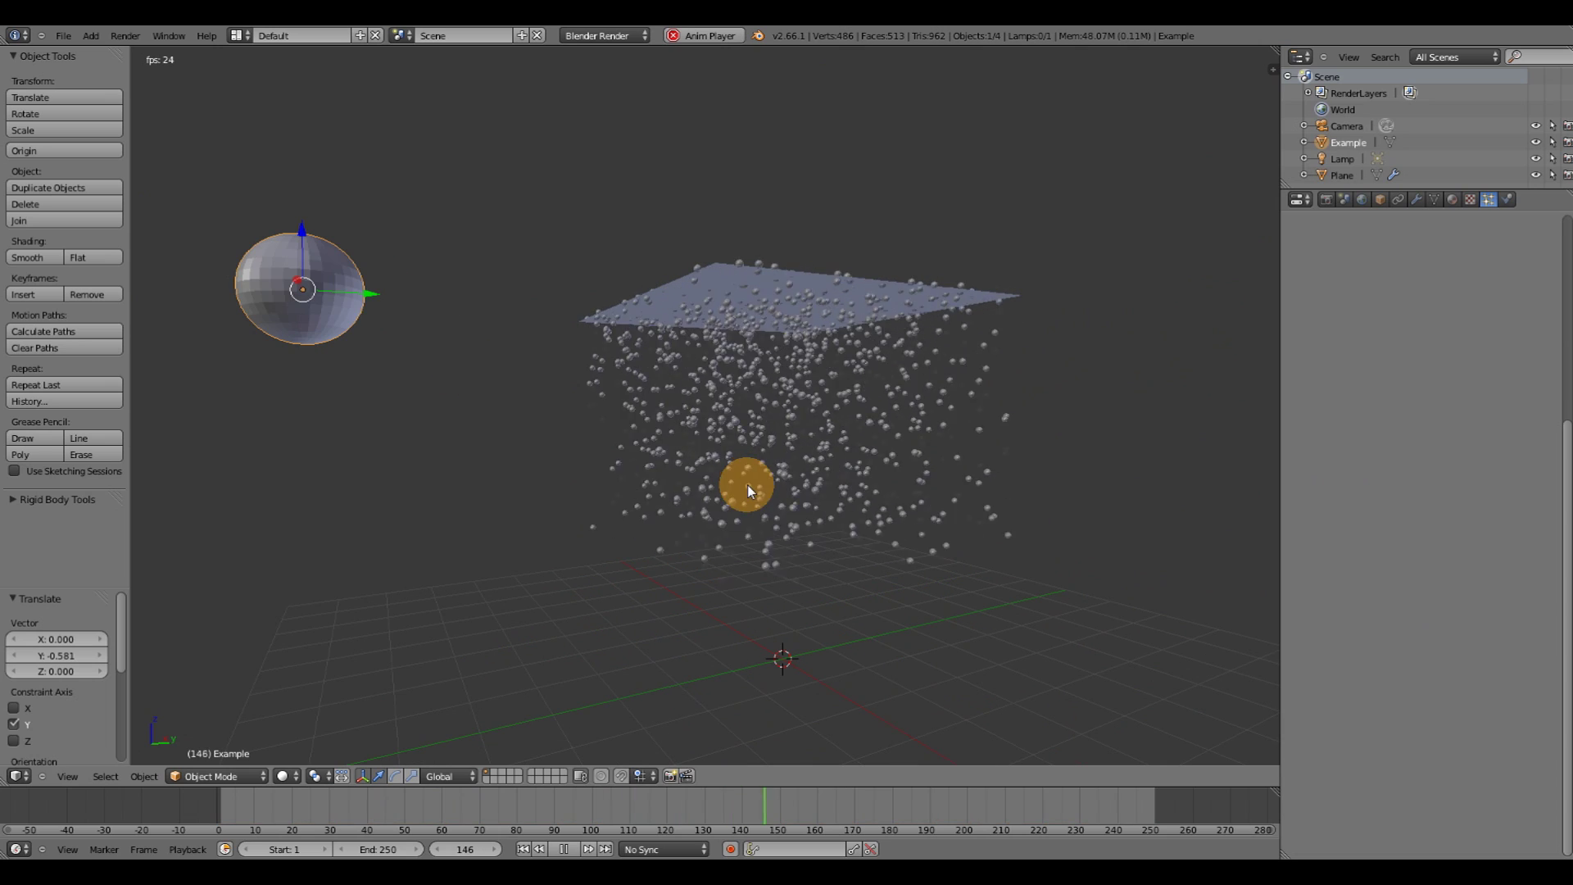
scroll(747, 485, "up", 2)
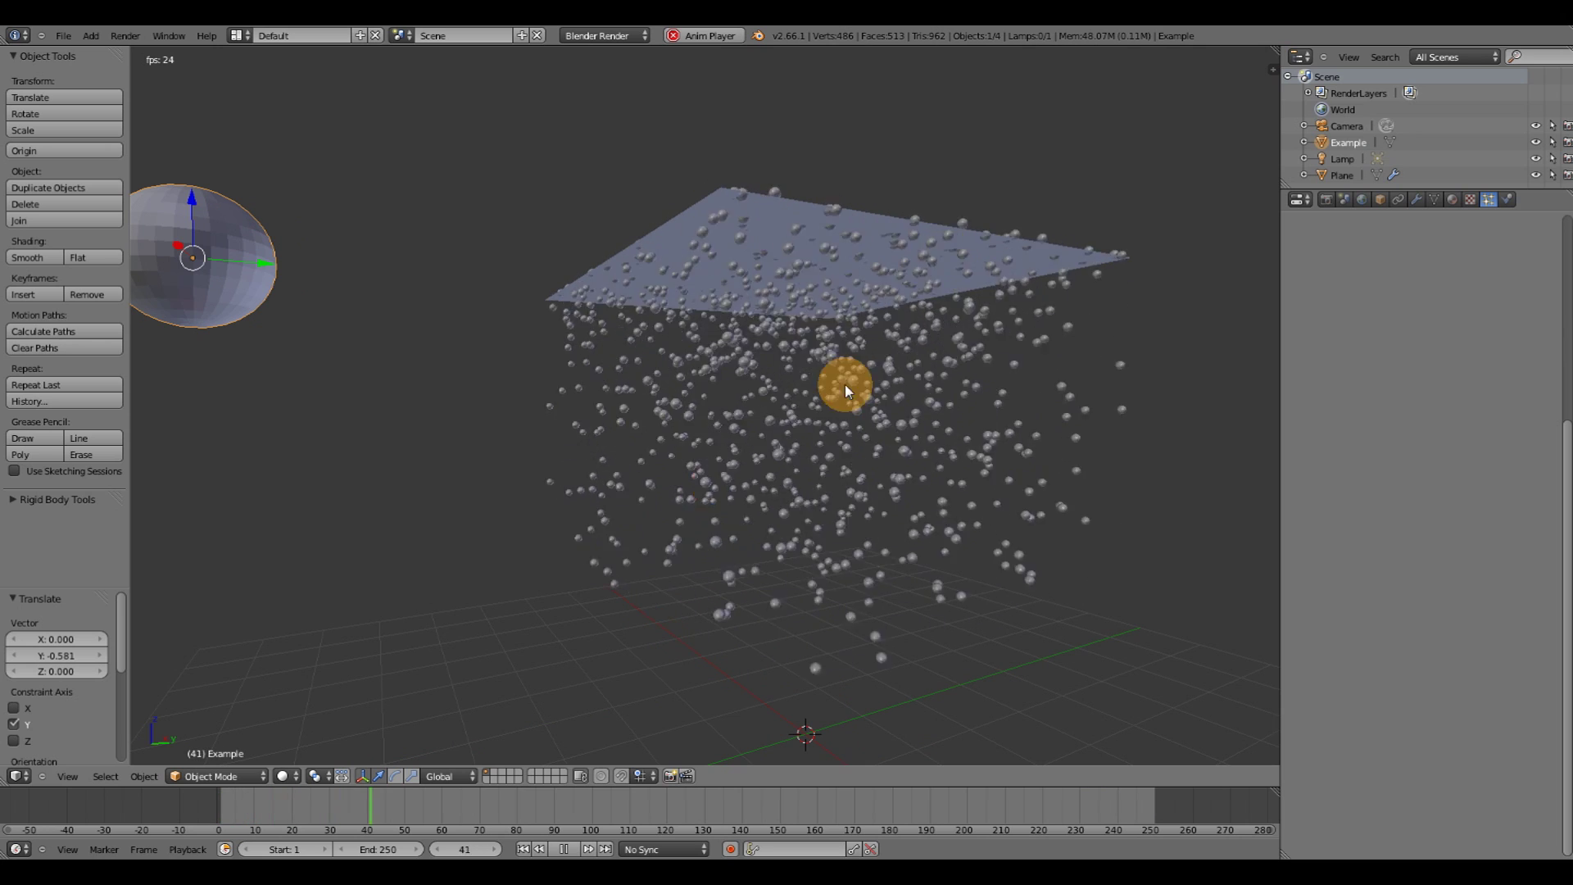
middle_click_drag(844, 385, 425, 360)
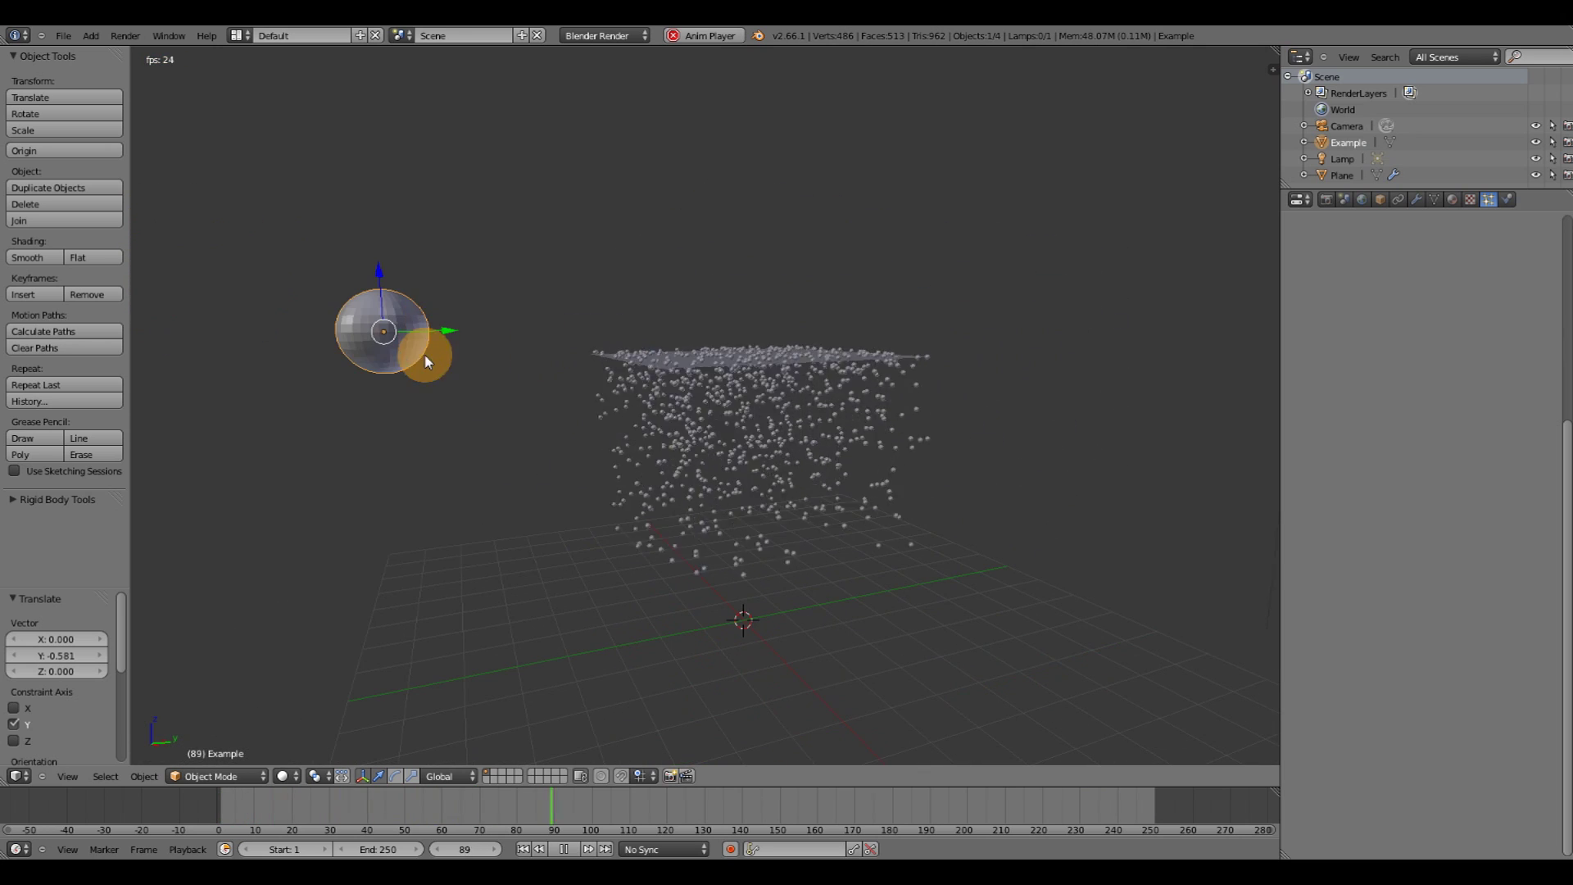
scroll(439, 385, "up", 1)
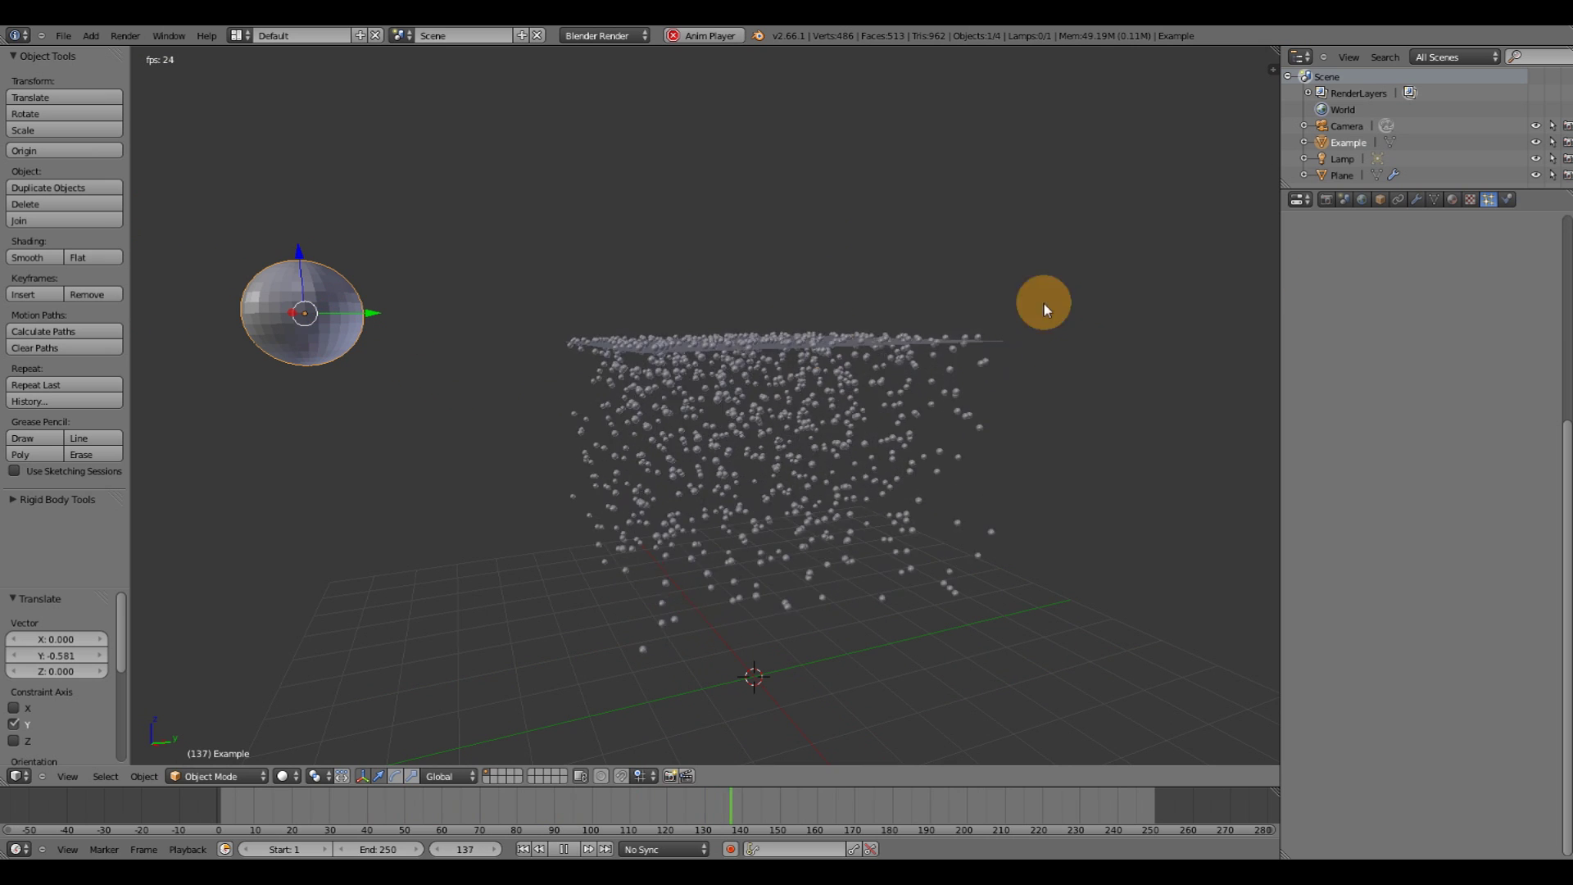
left_click(1453, 202)
left_click(1378, 310)
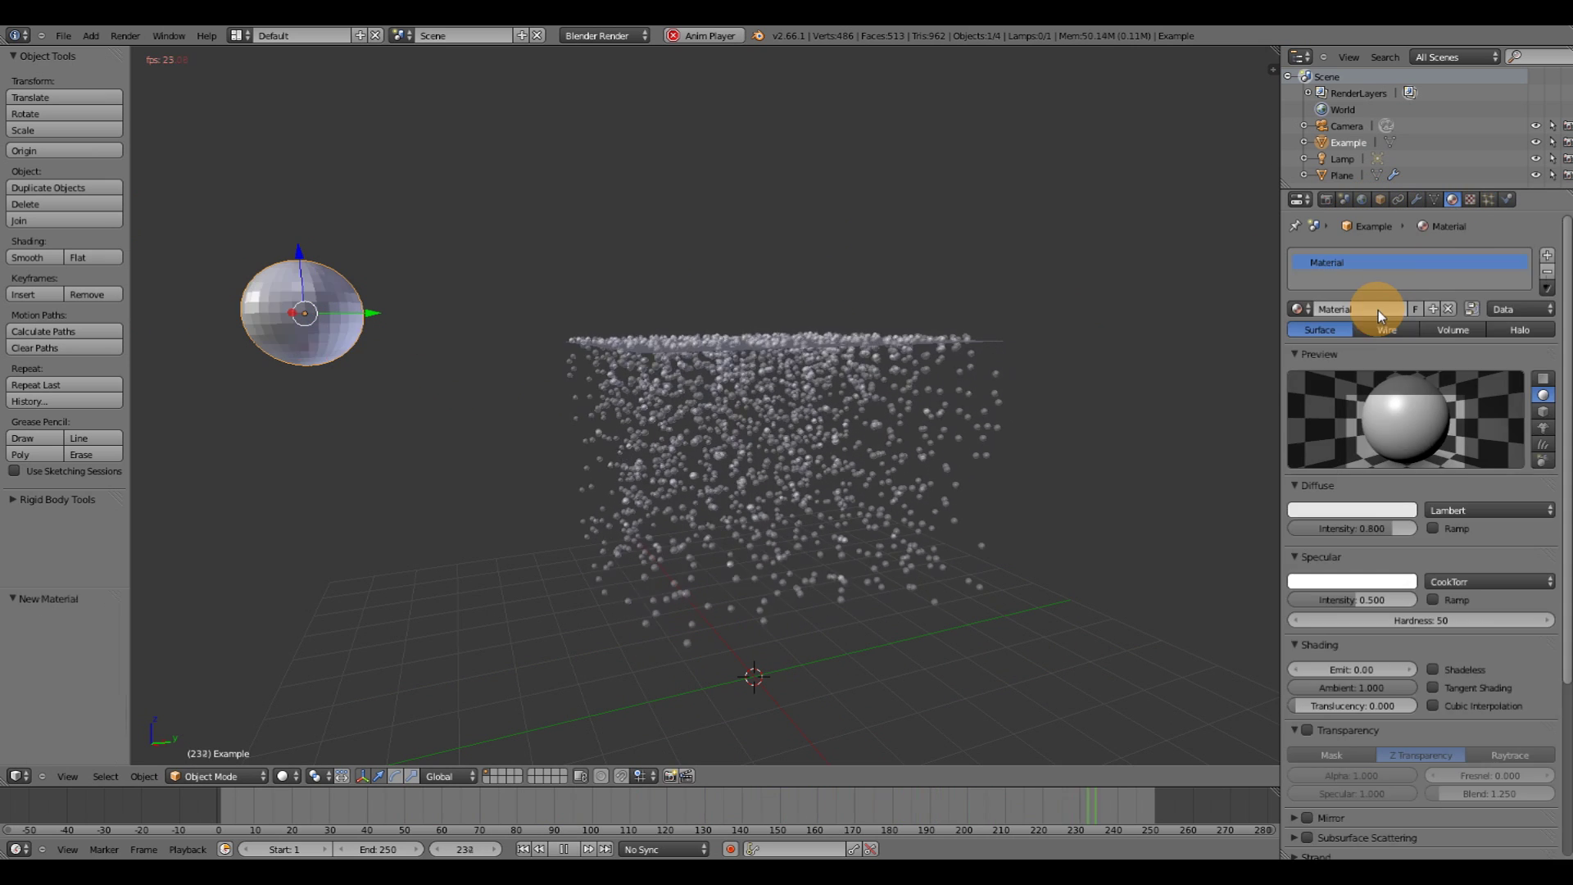
left_click(1345, 509)
left_click(1333, 403)
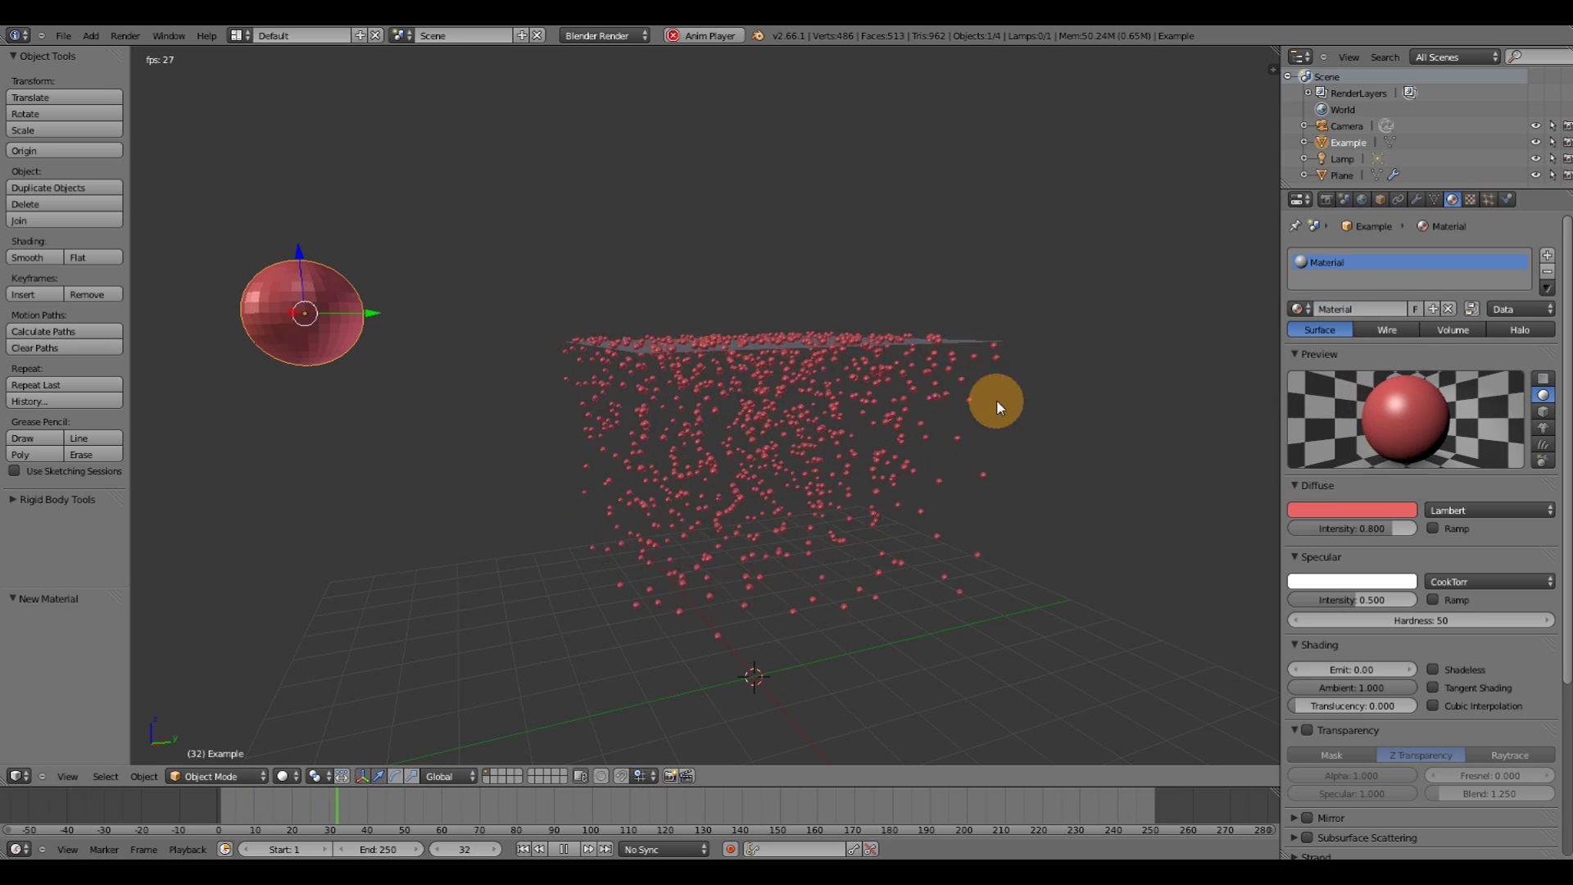
Align the camera to the current view, render frame 166 to check the red particles, and return to the 3D view
right_click(829, 400)
right_click(339, 319)
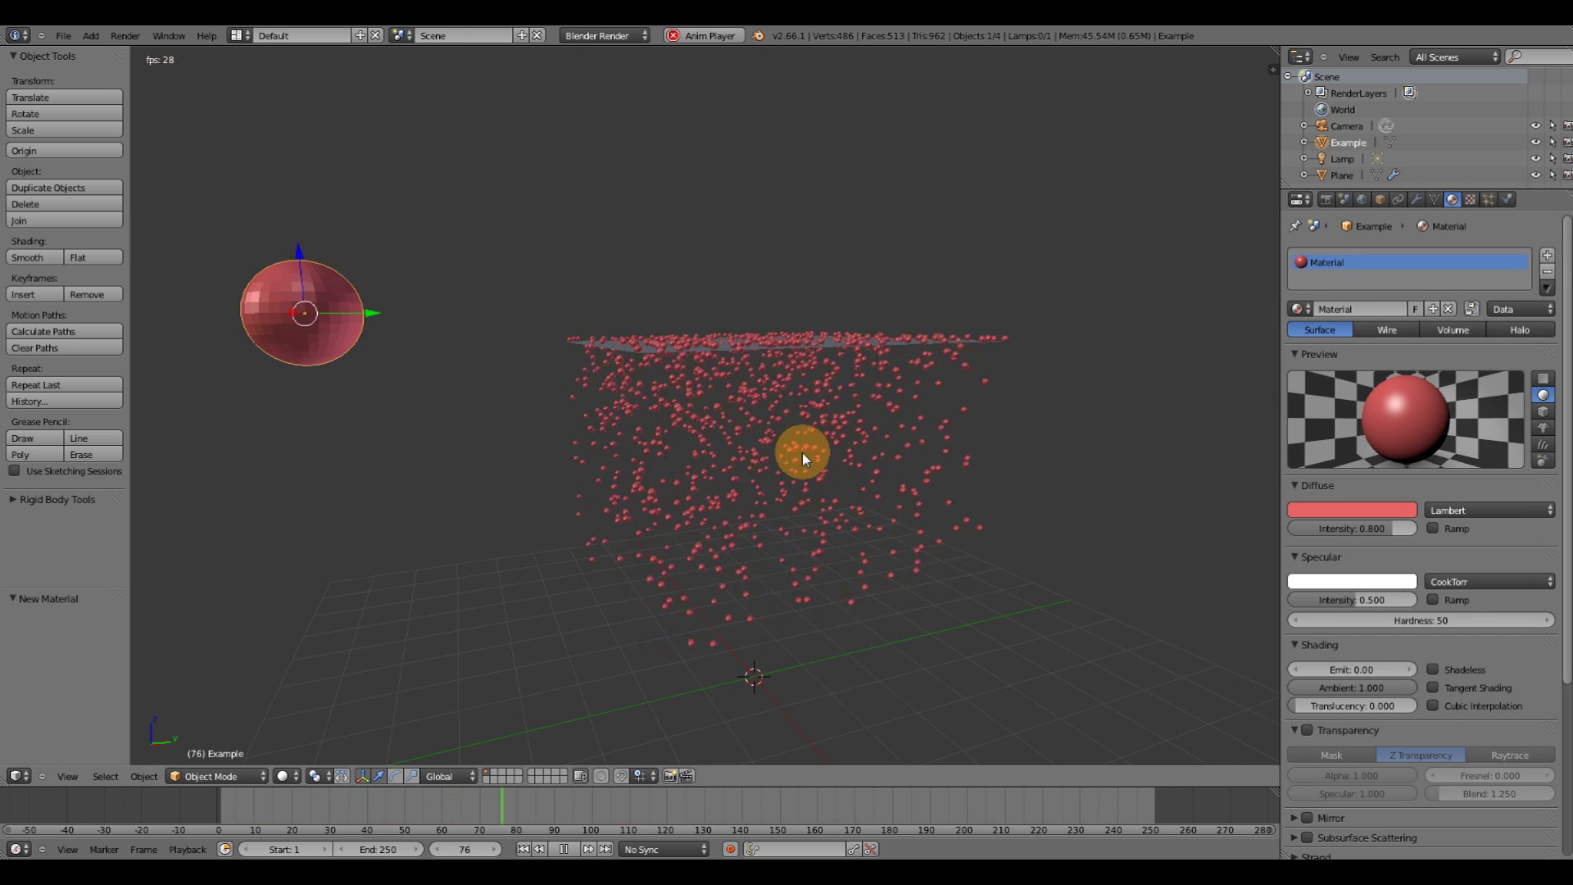
middle_click_drag(804, 459, 800, 420)
key("F12")
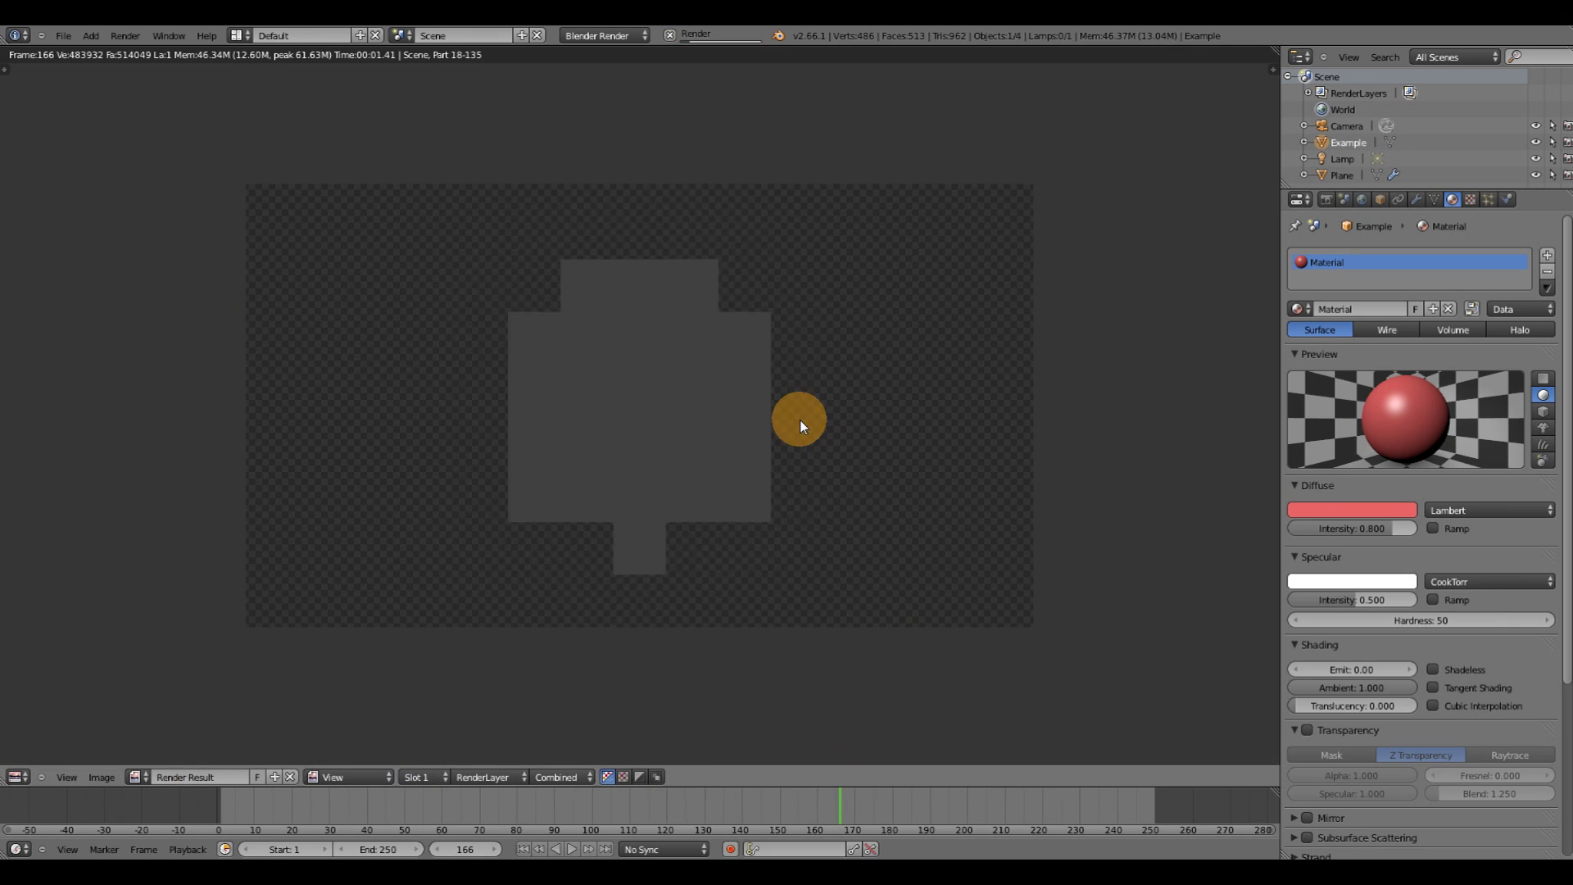
key("Escape")
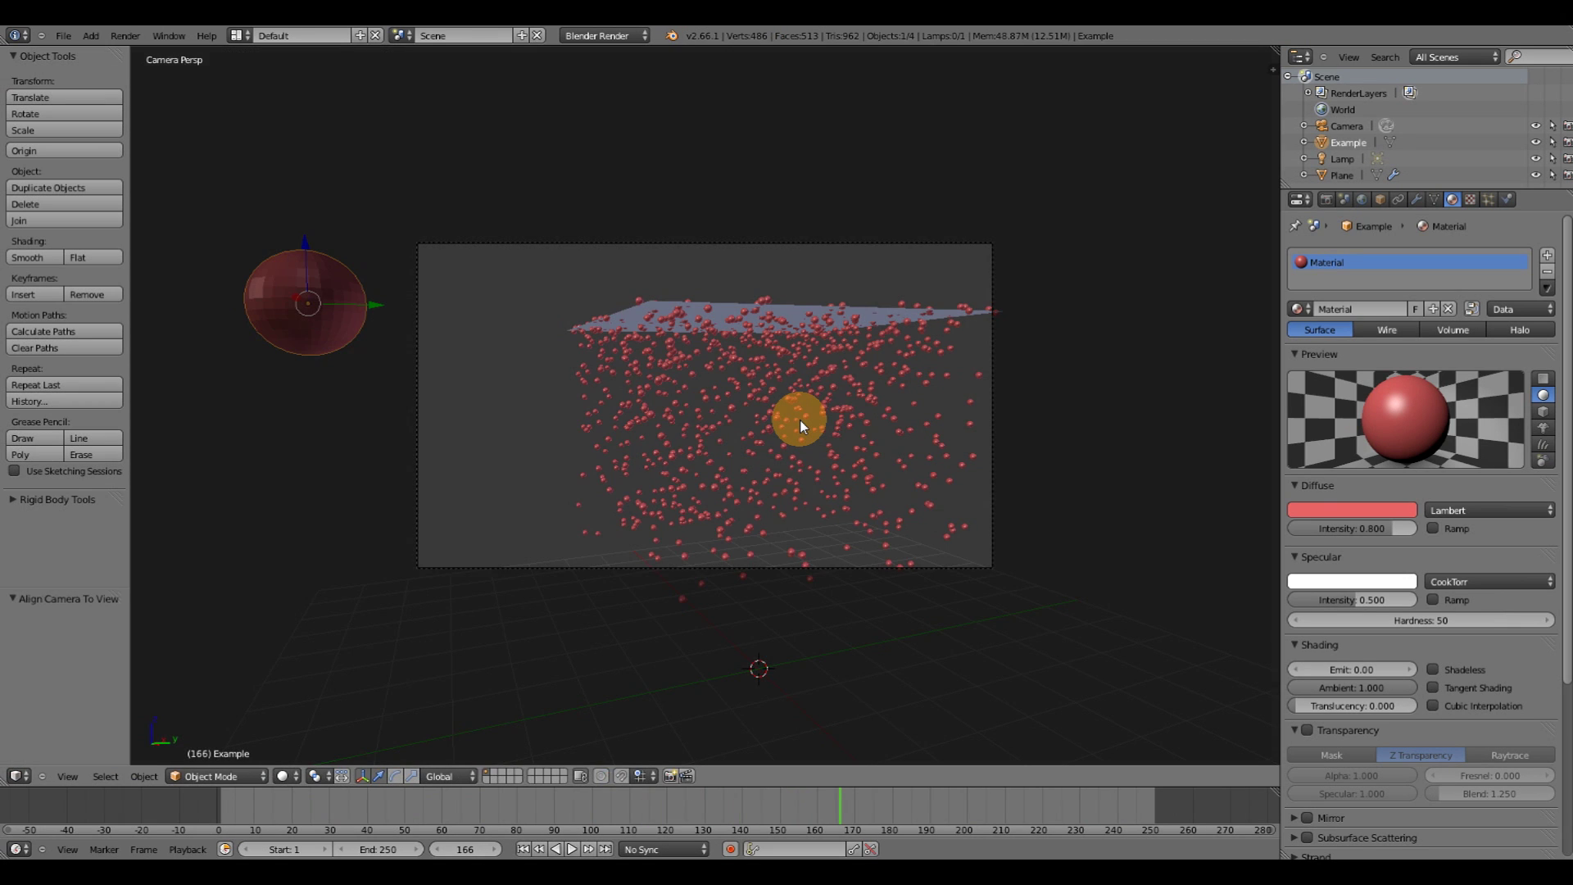
key("F12")
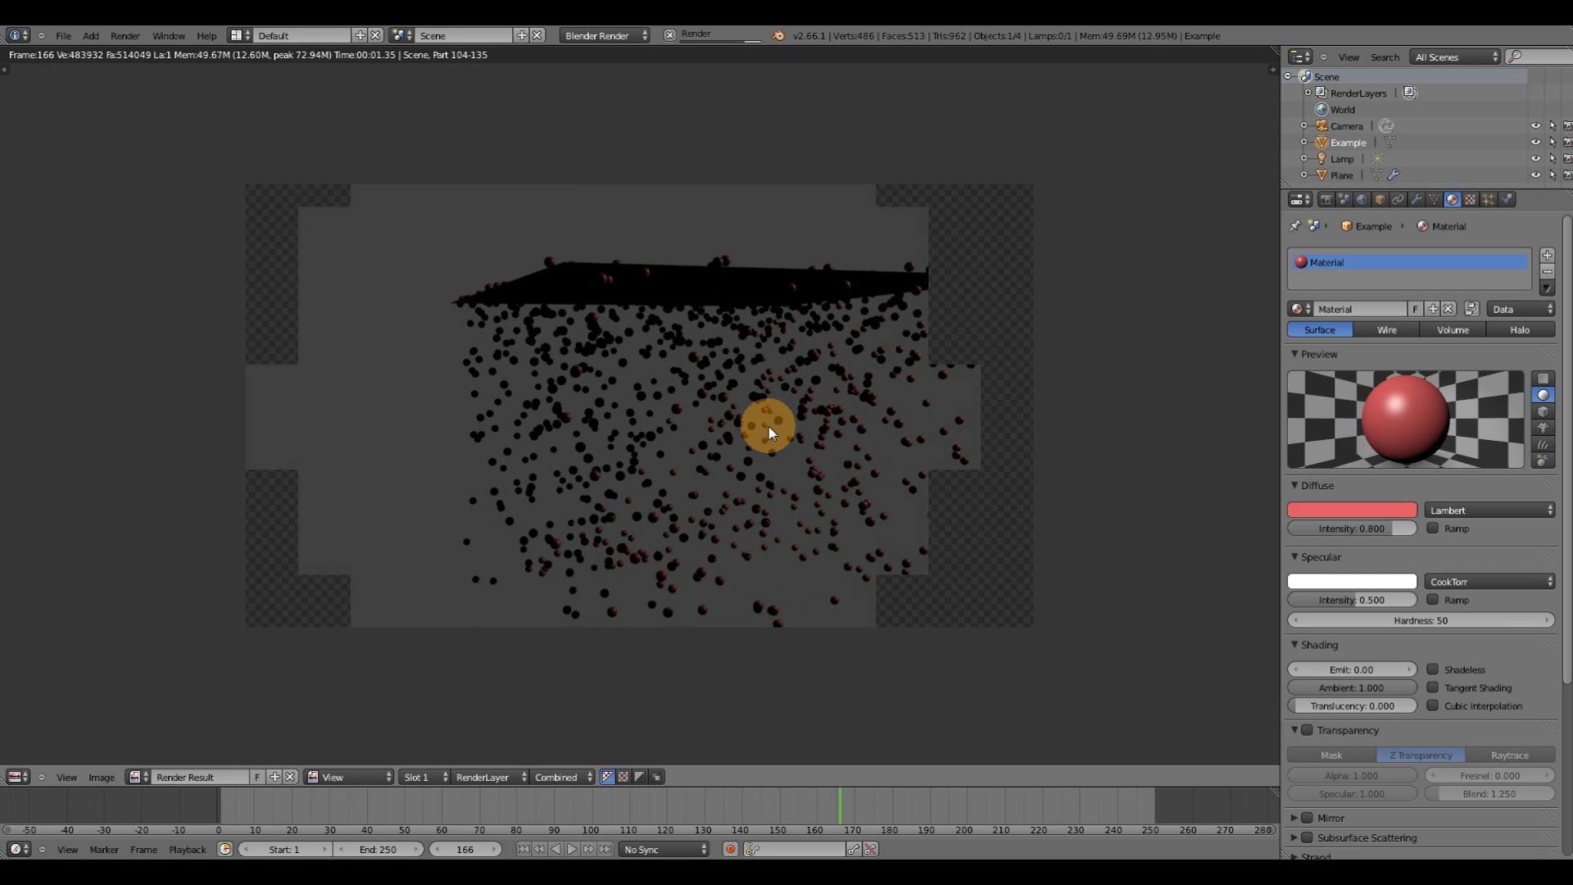
key("Escape")
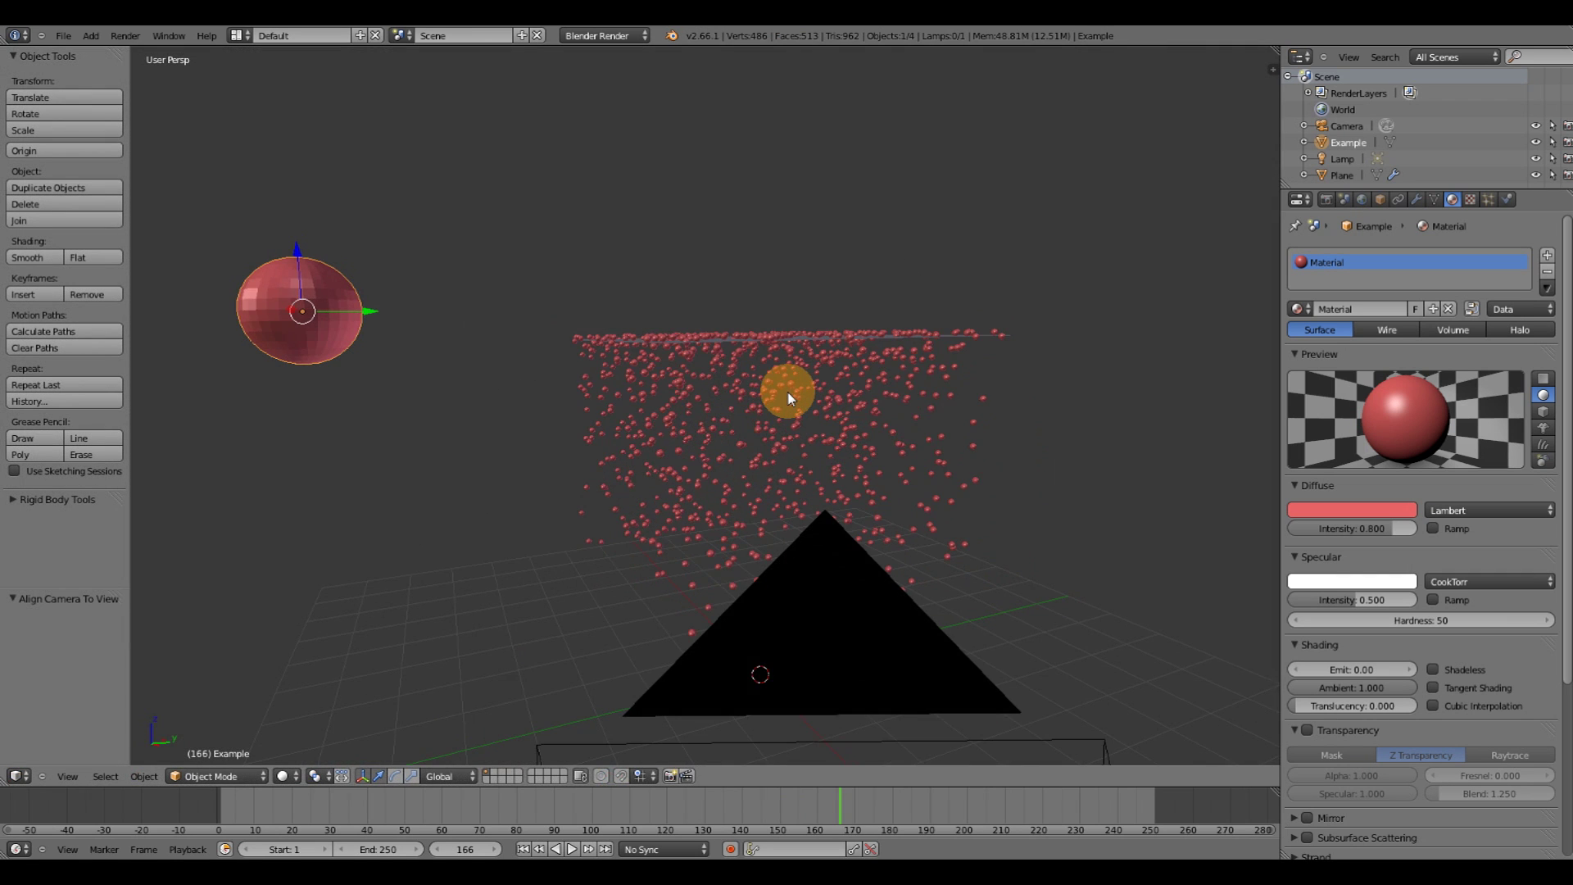
middle_click_drag(787, 394, 677, 457)
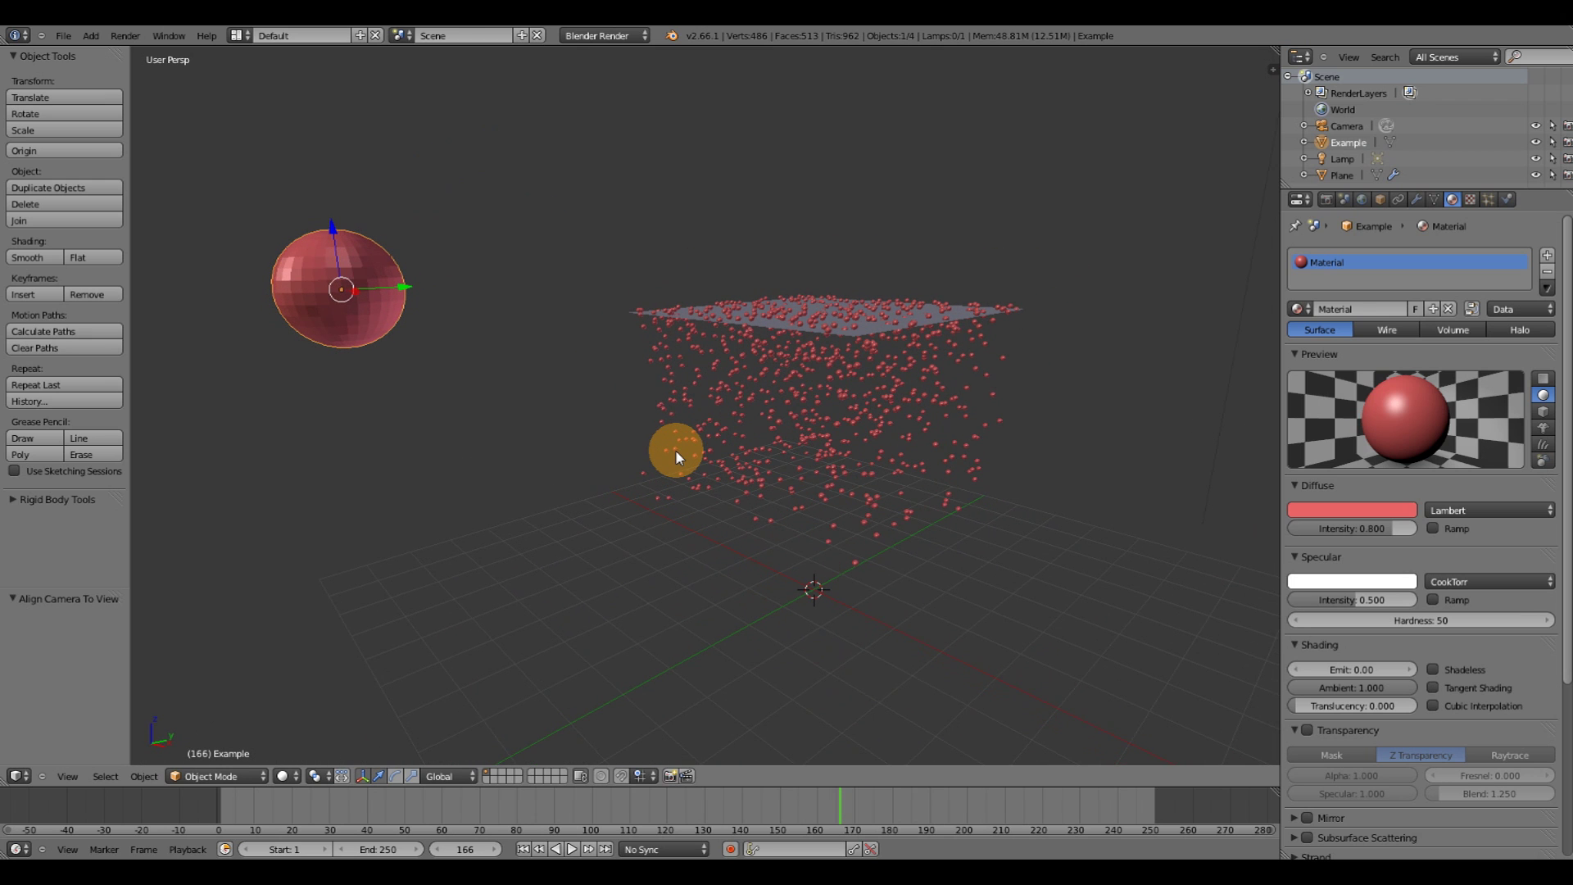